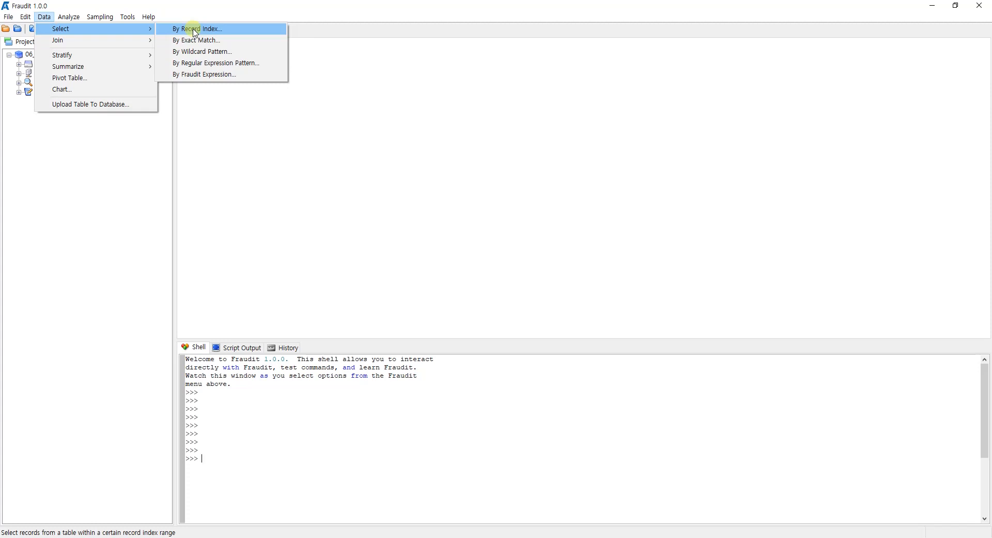
- Open the Customer.tbl table from the example files folder
click(195, 31)
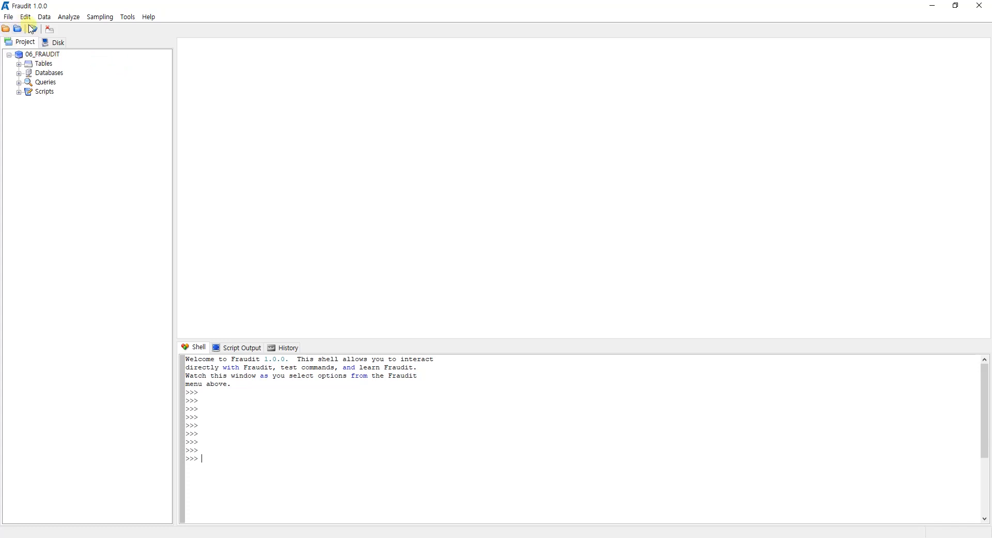
click(34, 29)
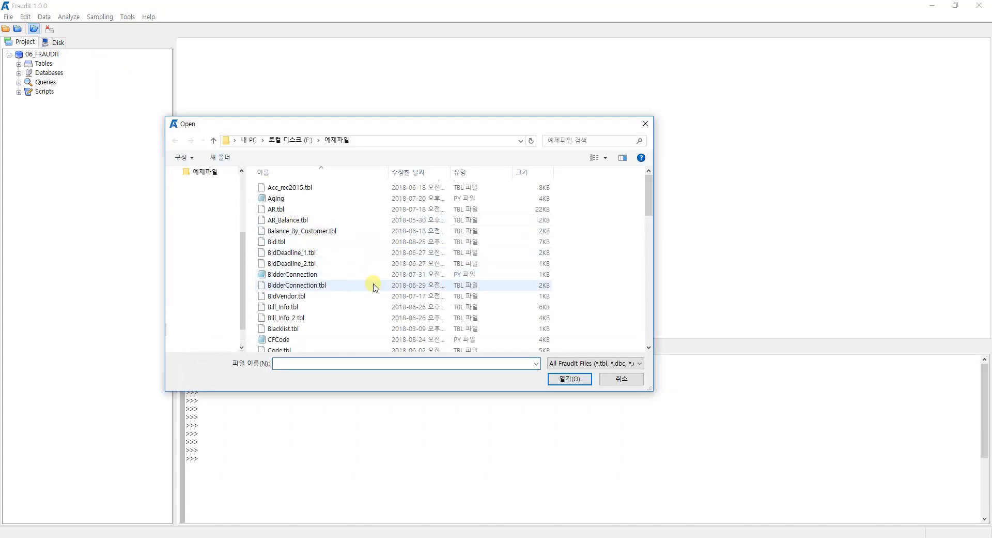
scroll(370, 287, down, 6)
double_click(287, 184)
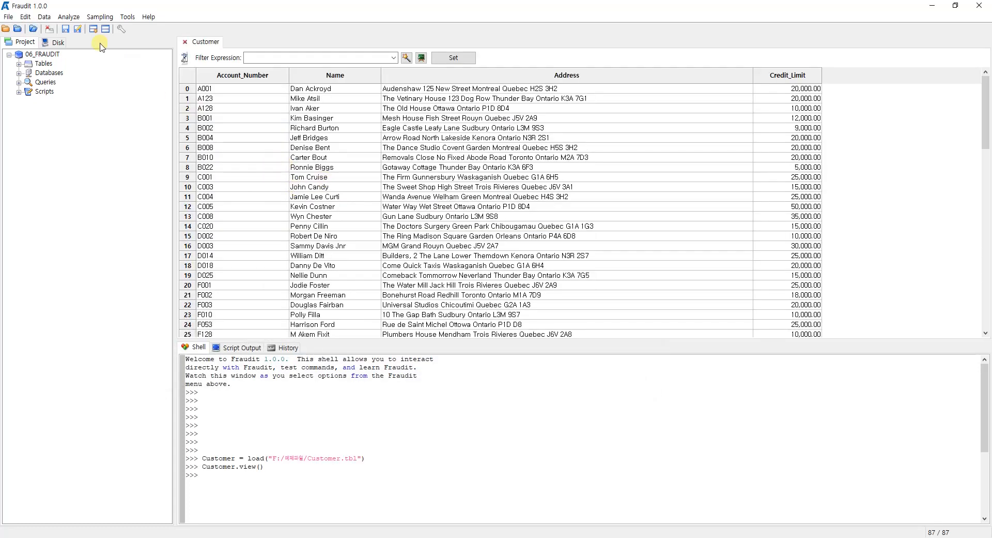
- Select rows 1, 5 and 10 of the Customer table by record index into the results table res, overwriting the existing variable
click(46, 16)
mouse_move(61, 32)
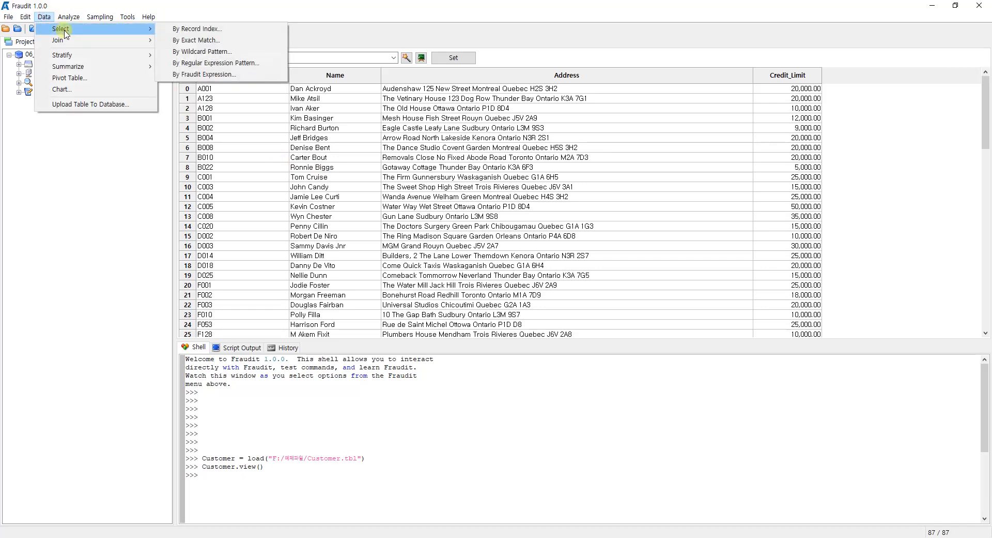
click(190, 28)
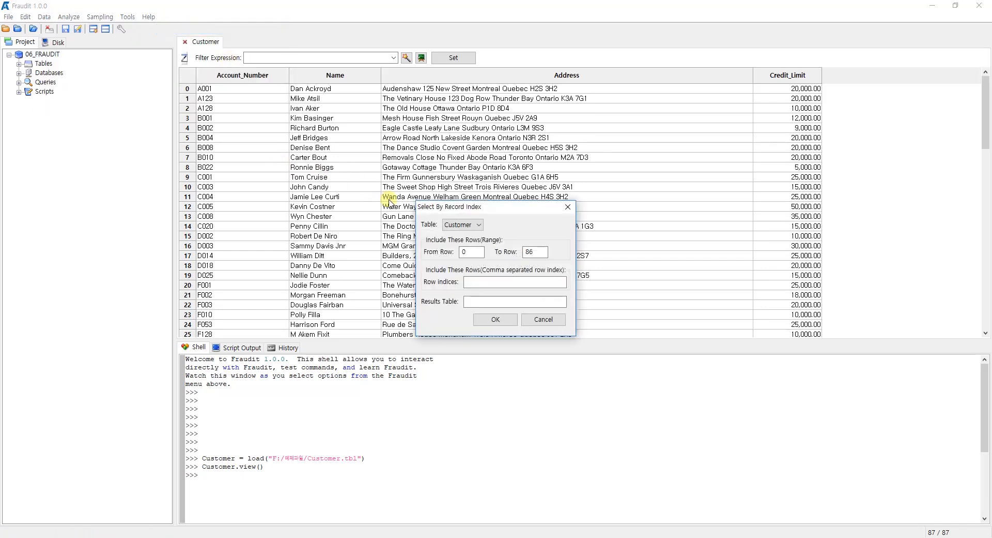
click(462, 251)
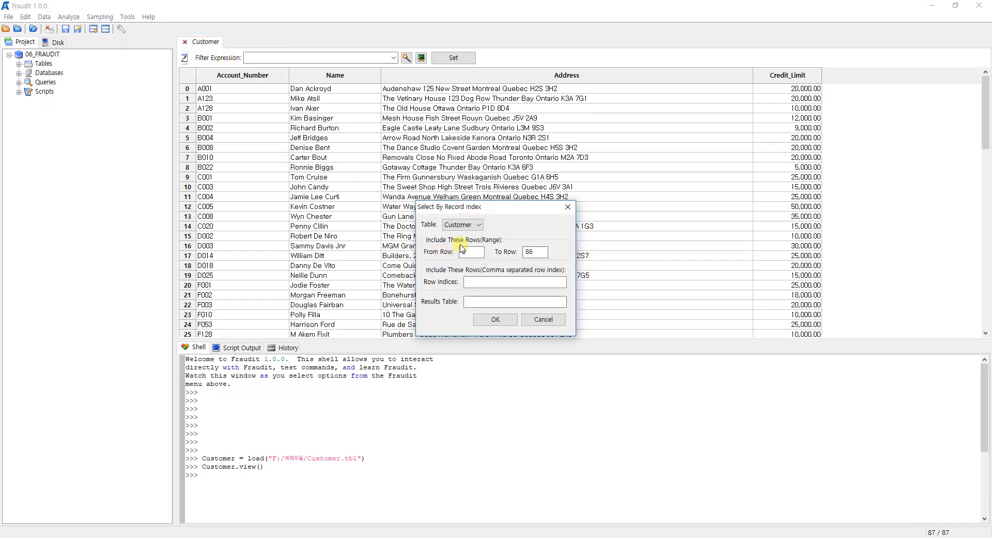
click(468, 281)
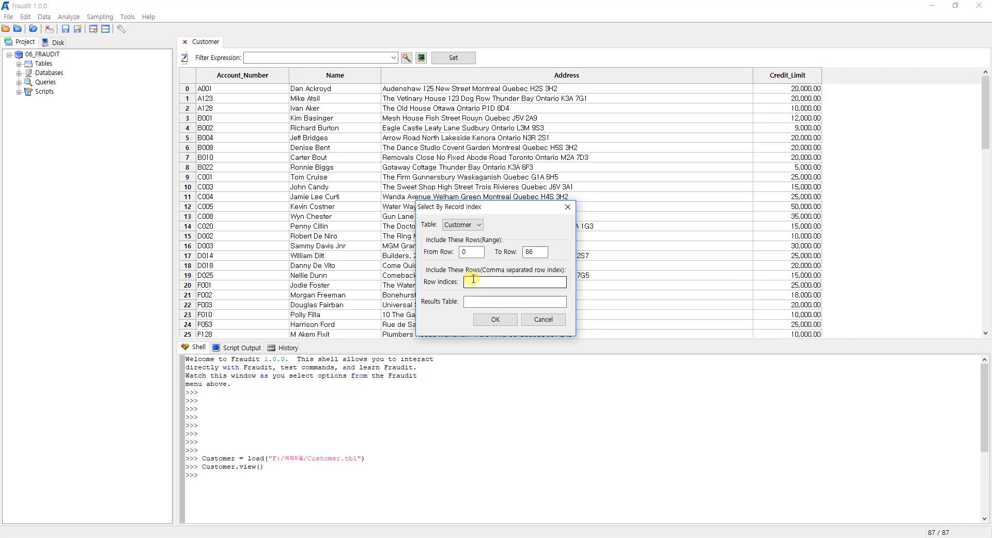
click(472, 279)
text(1,5,10)
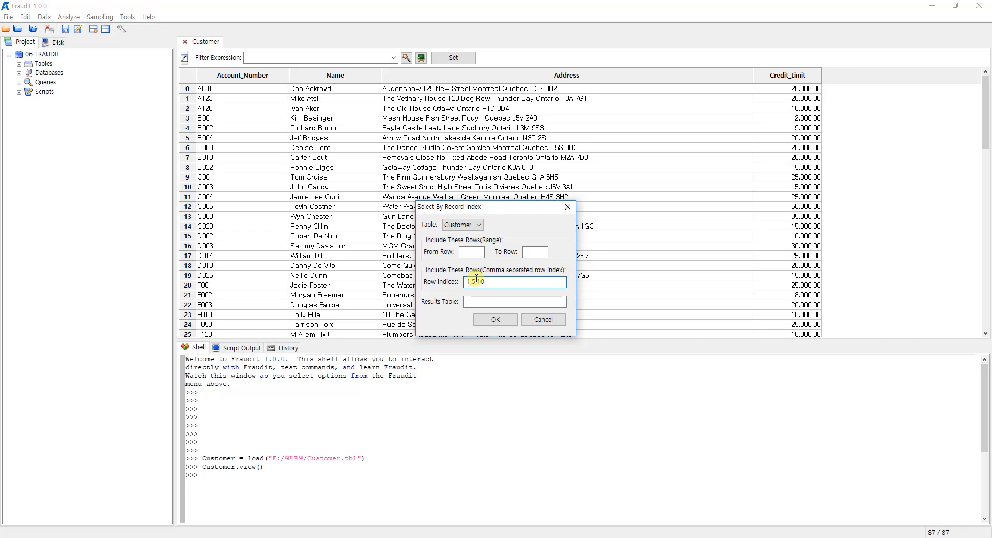
click(481, 302)
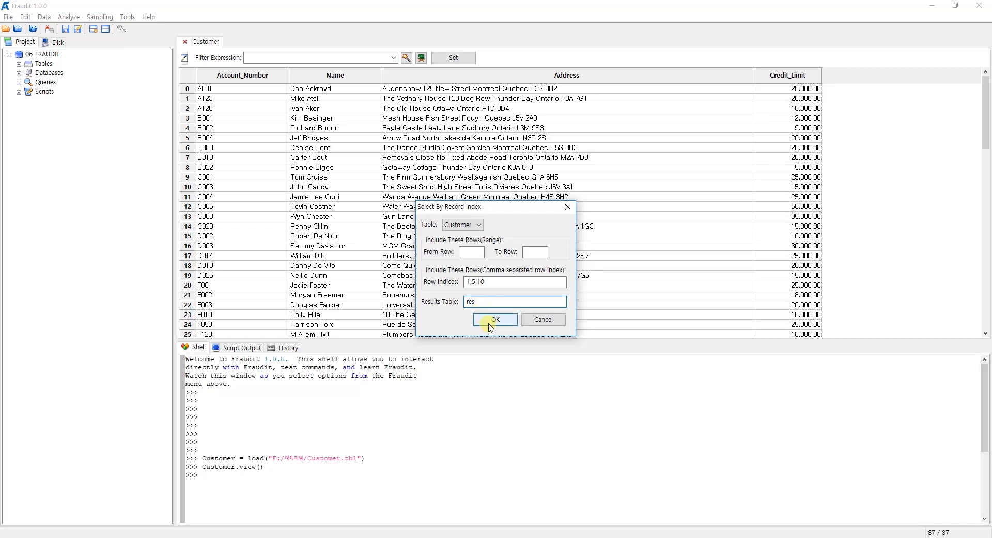
click(494, 321)
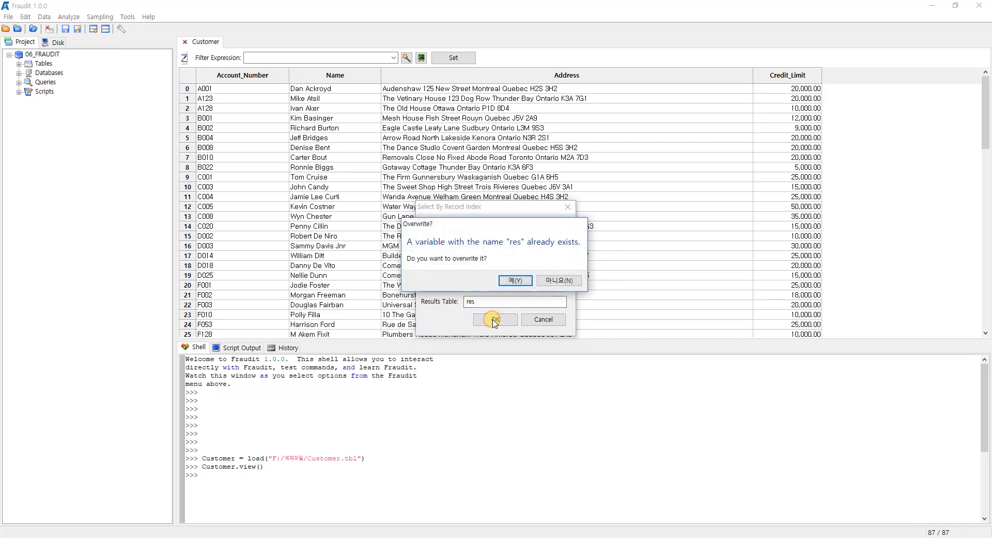
click(523, 280)
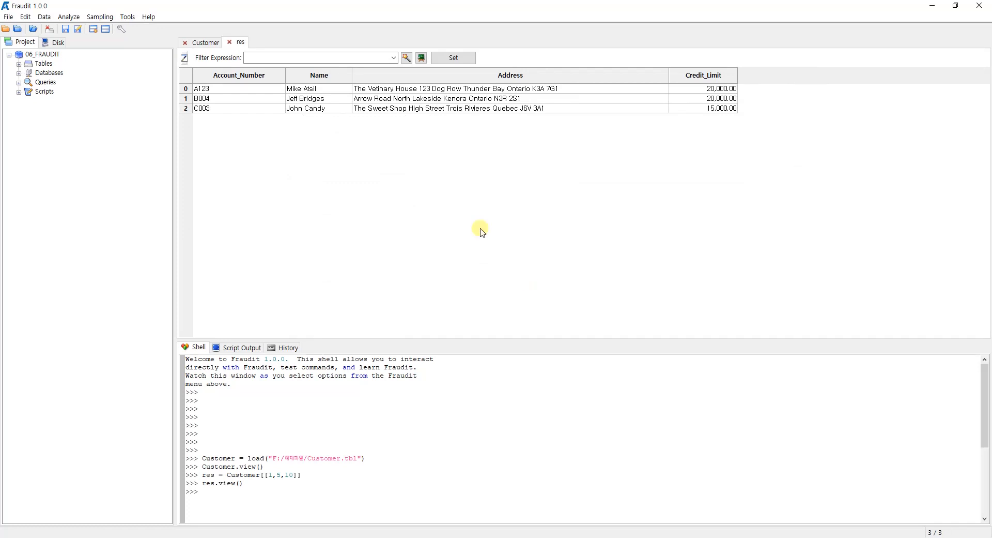
- Compare the records in res with rows 1, 5 and 10 of the Customer table
double_click(207, 89)
click(211, 99)
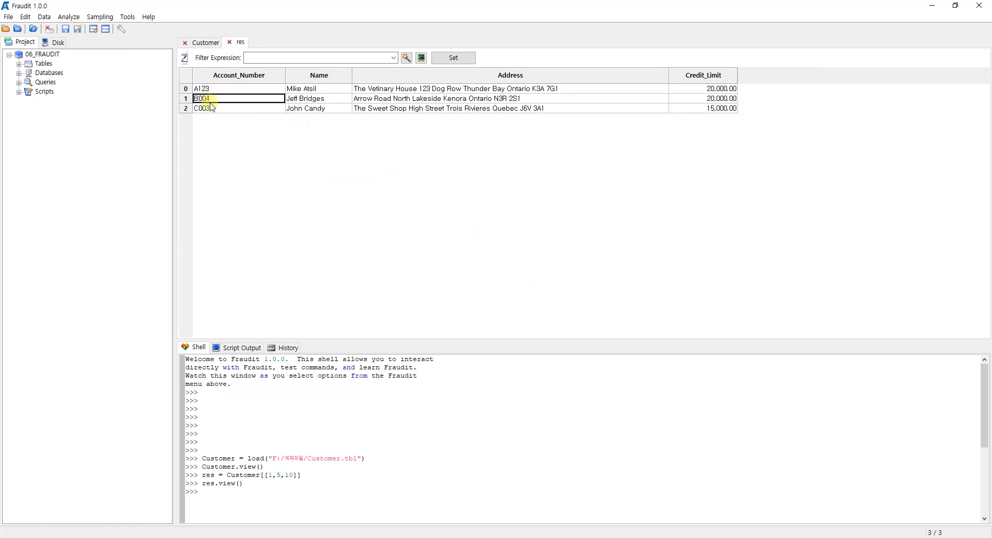
click(210, 109)
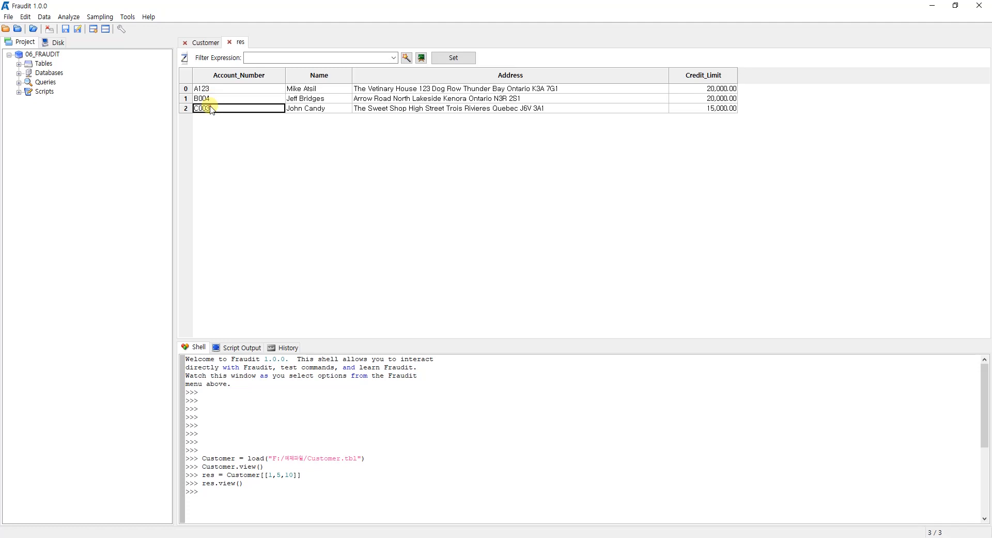
click(210, 43)
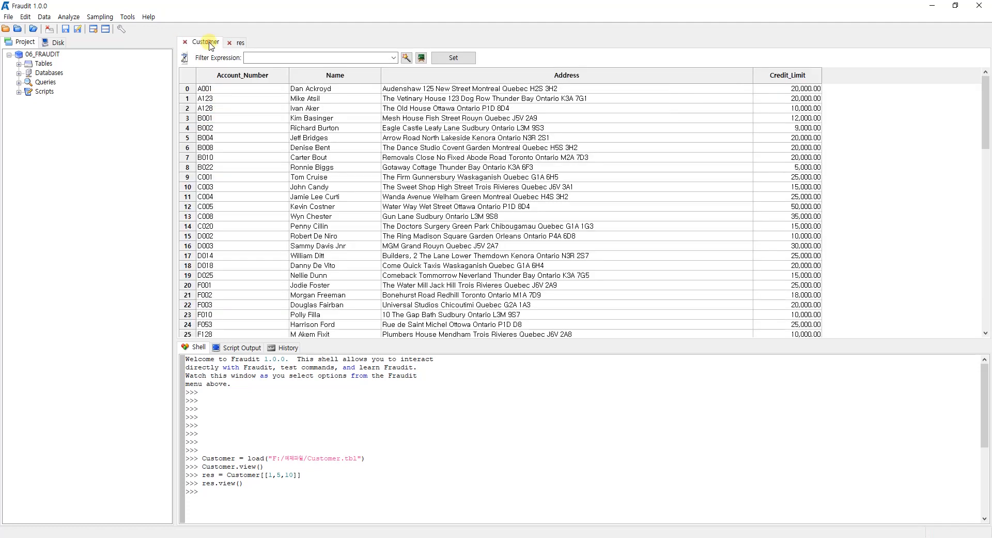
click(189, 100)
ctrl+click(189, 138)
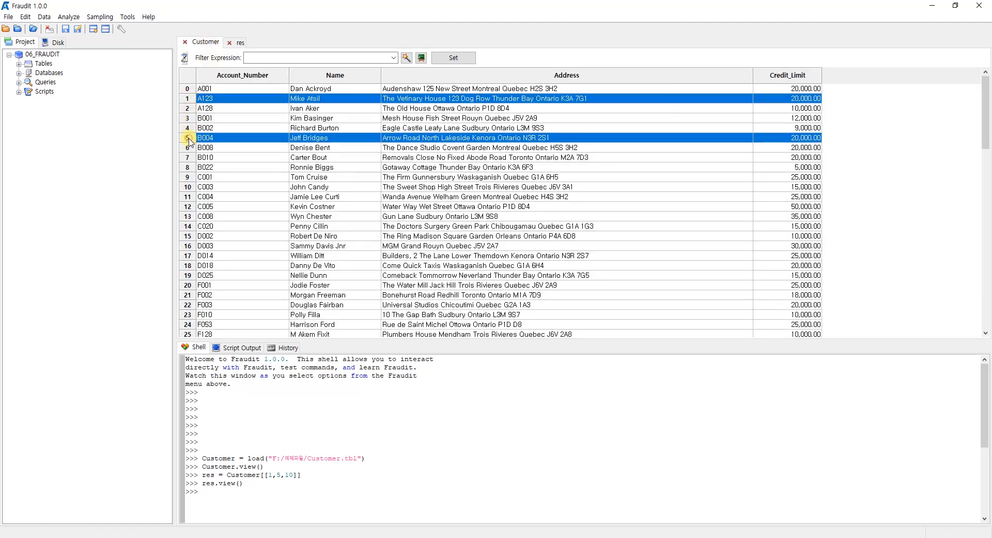
ctrl+click(188, 190)
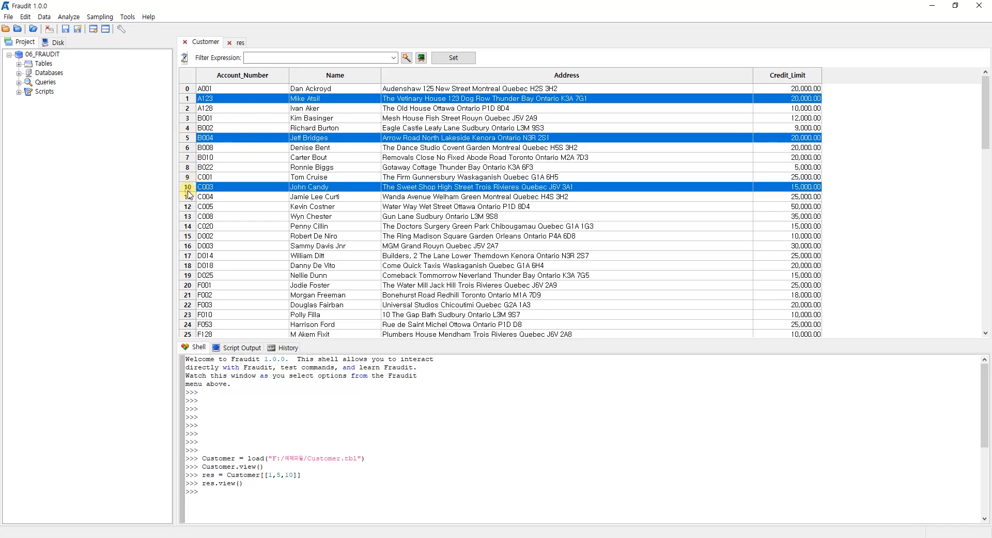
click(241, 43)
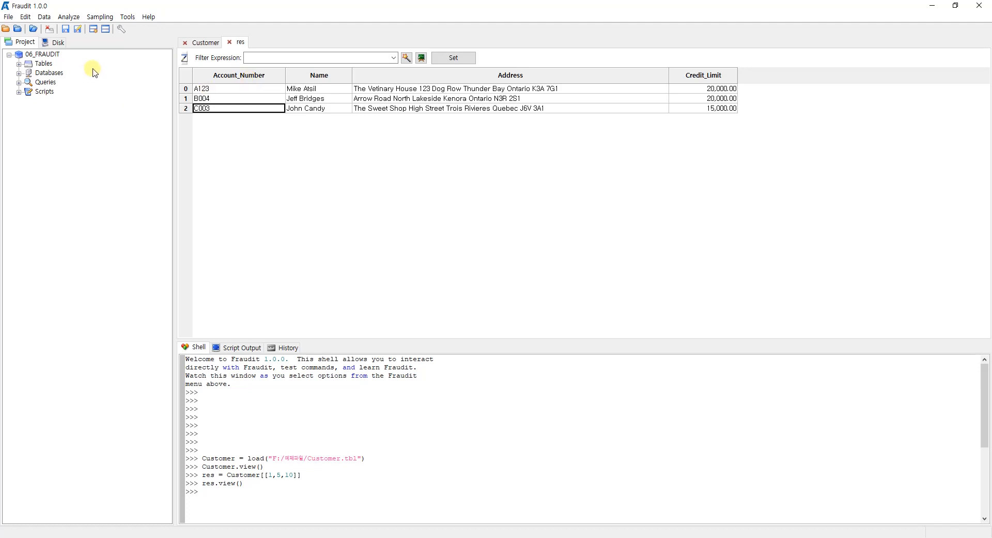
- Select rows 1 to 10 of the res table by record index into a results table named res2
click(45, 19)
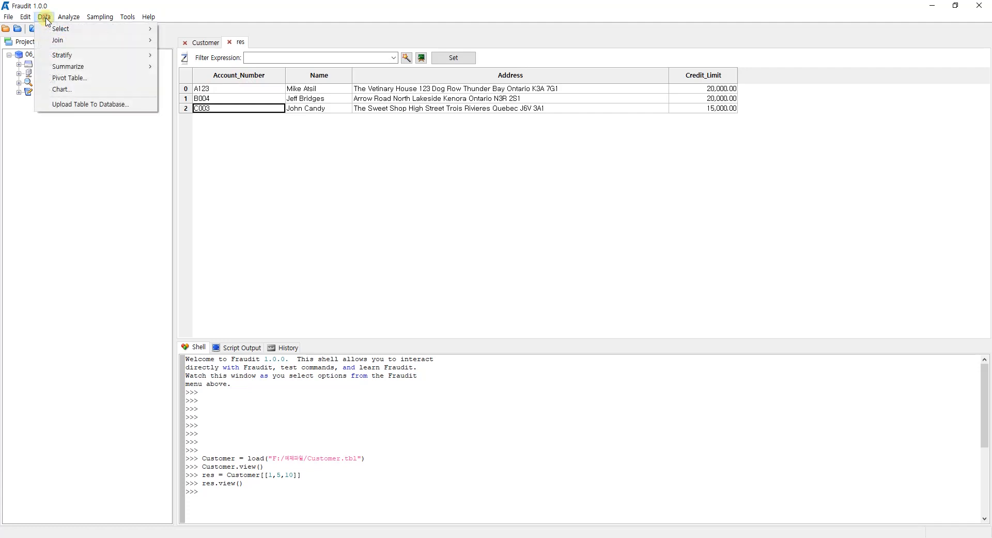
mouse_move(60, 29)
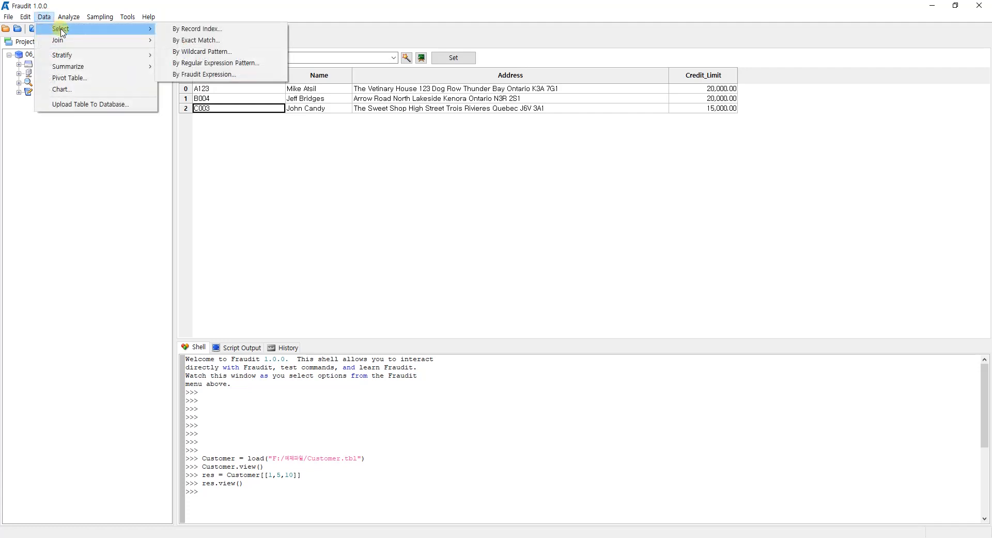
click(181, 30)
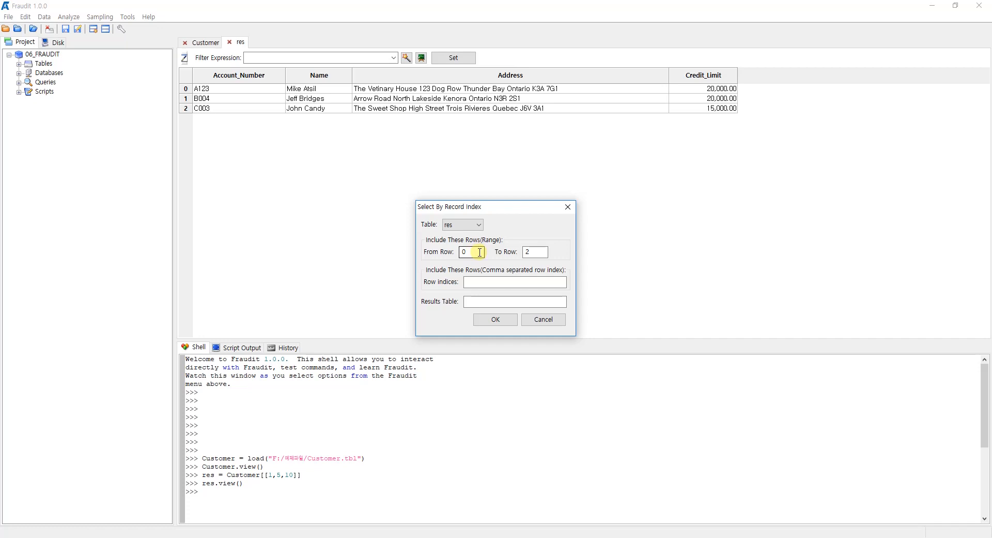
drag(480, 251, 450, 254)
text(1)
click(534, 253)
drag(536, 253, 517, 261)
text(1)
click(506, 300)
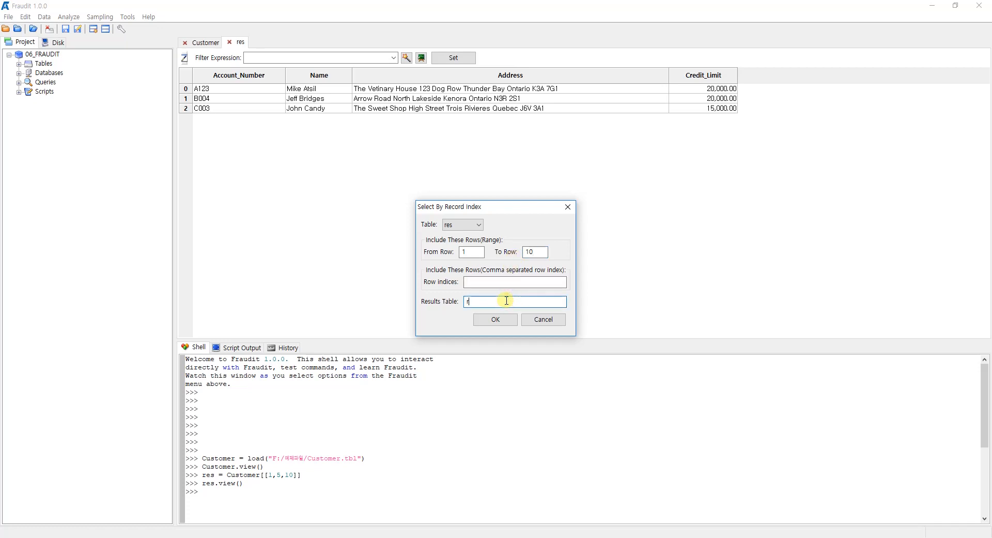
text(2)
click(506, 324)
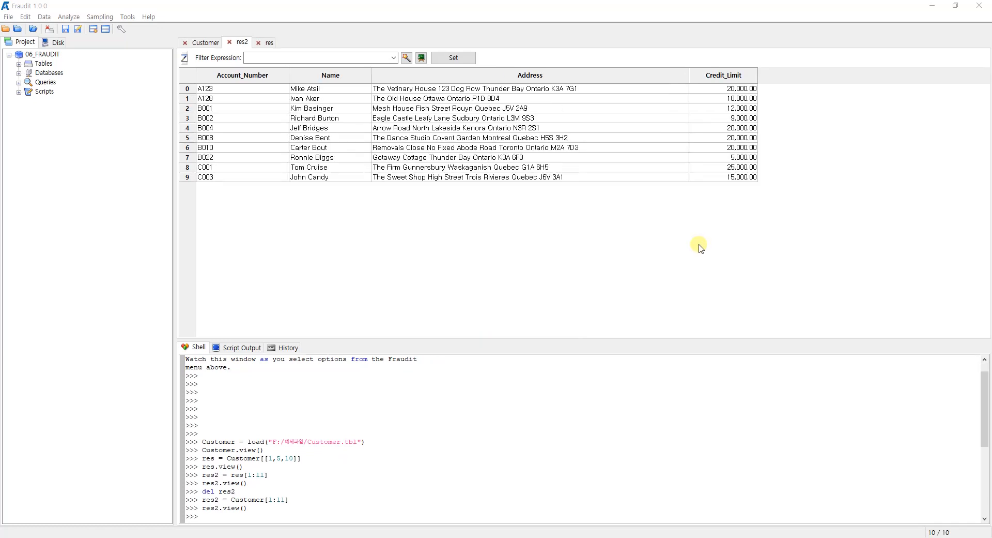
- Start a selection by exact match and set its source table to Customer
click(45, 17)
mouse_move(64, 34)
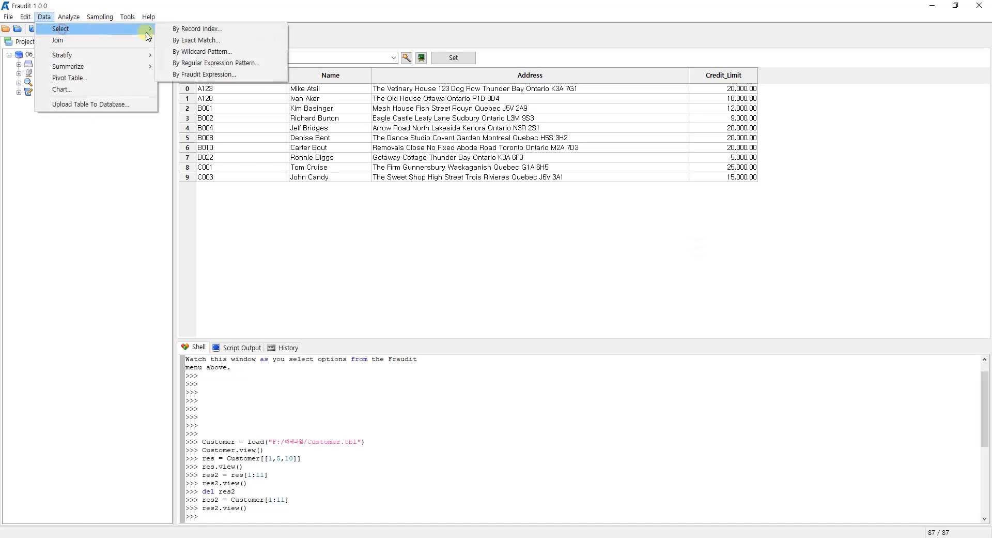
click(193, 41)
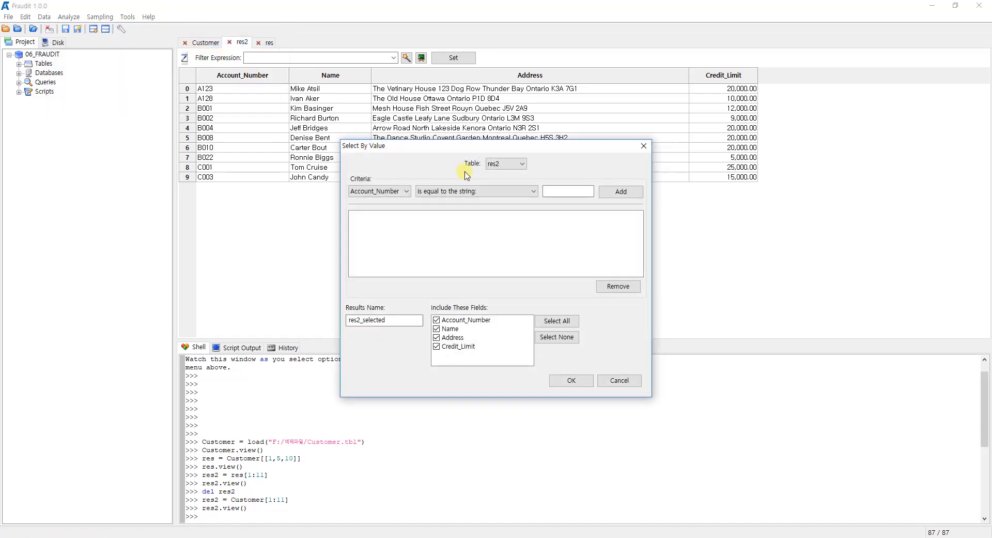
click(510, 164)
click(510, 164)
click(510, 164)
click(386, 190)
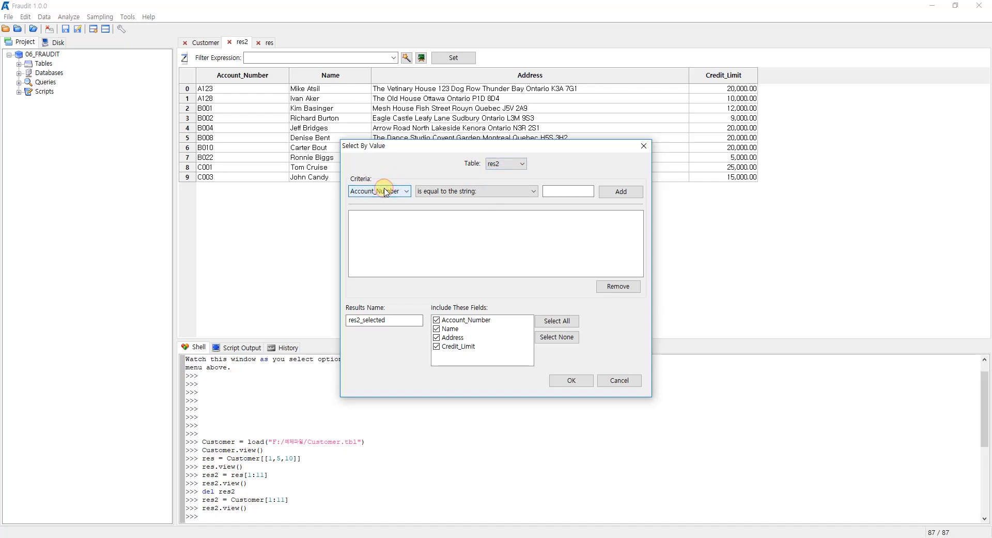
click(508, 166)
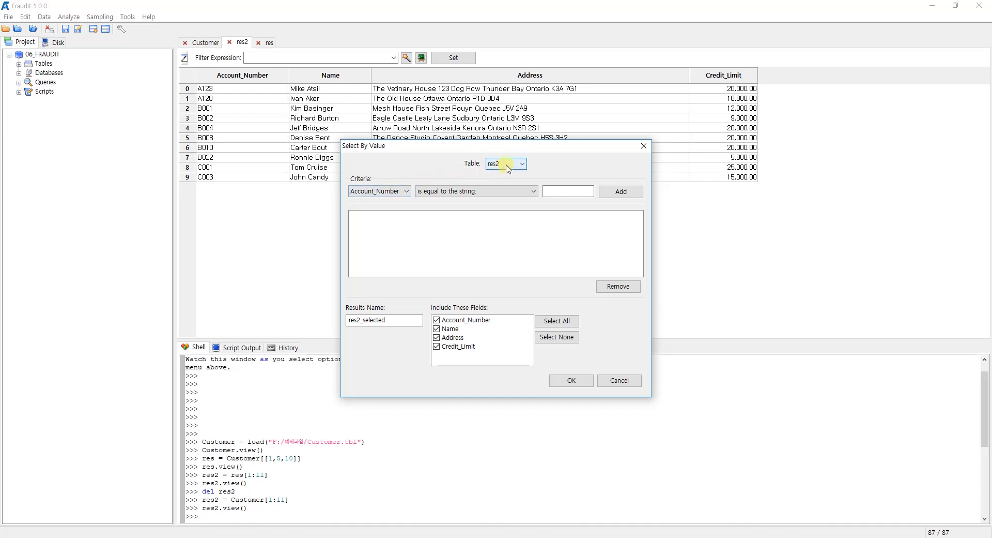
click(509, 167)
click(503, 176)
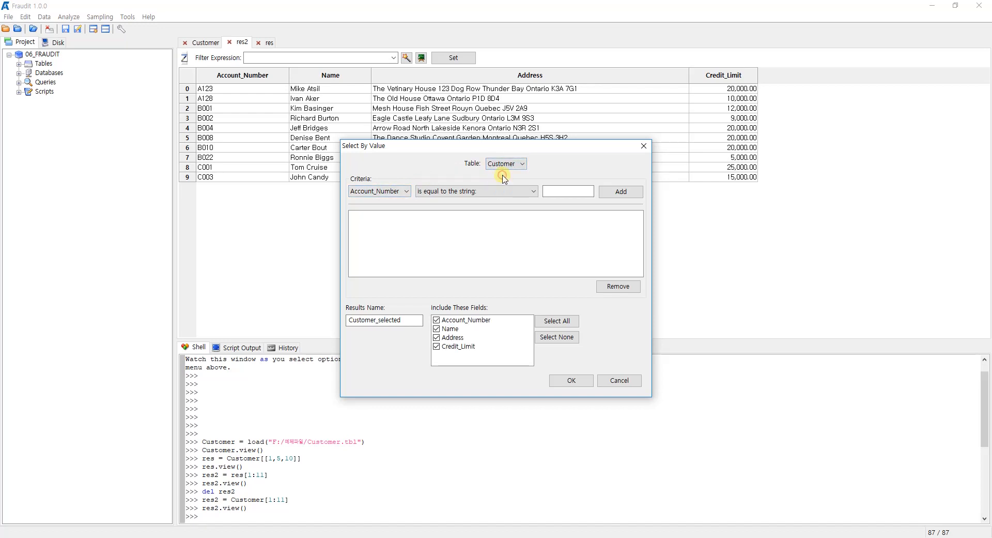
- Add a criterion requiring Credit_Limit to be greater than 10000
click(395, 195)
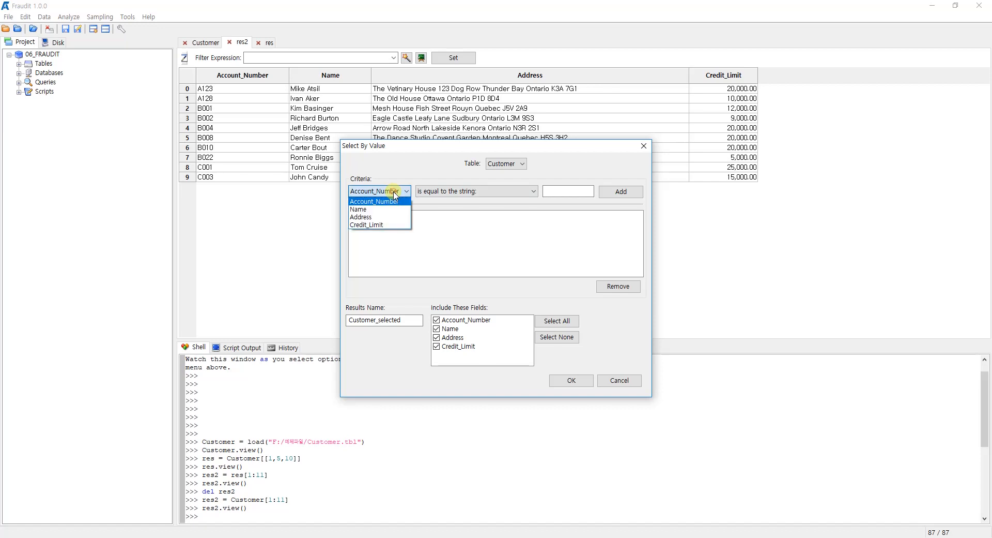
click(389, 225)
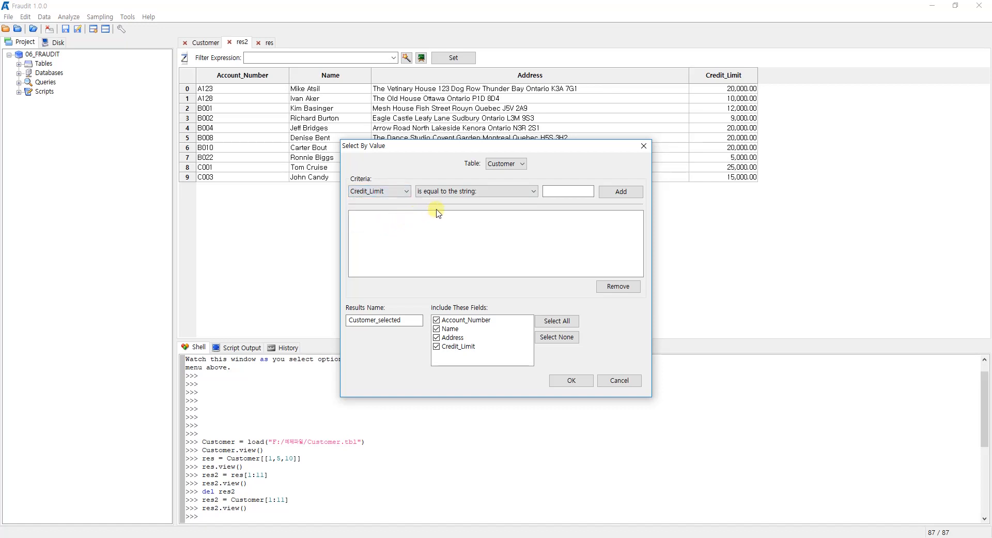
click(523, 192)
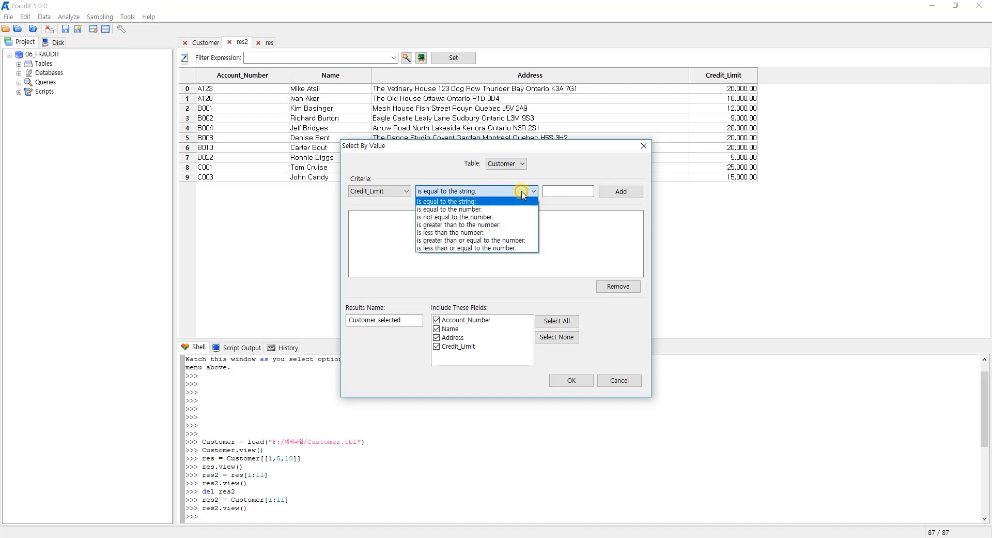
click(506, 228)
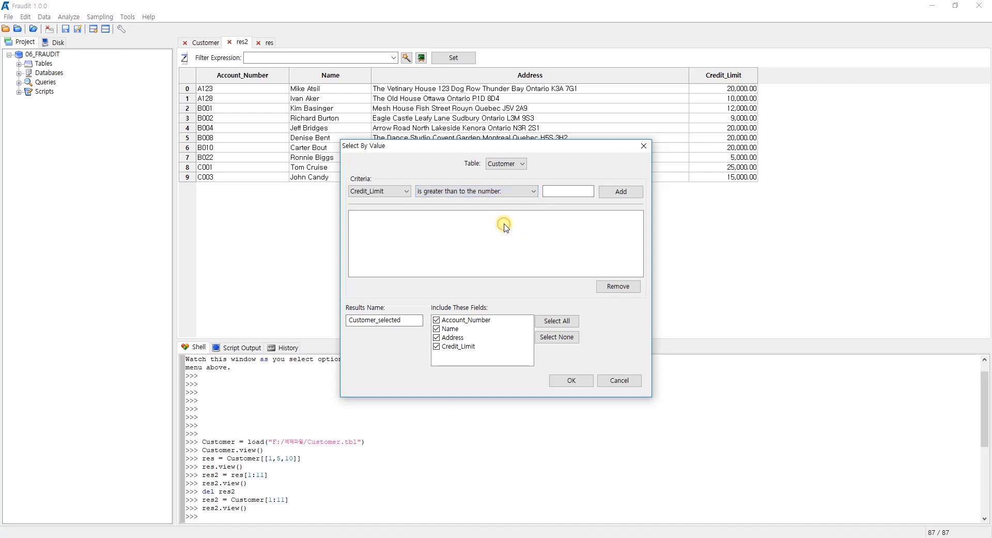
click(576, 193)
text(1000)
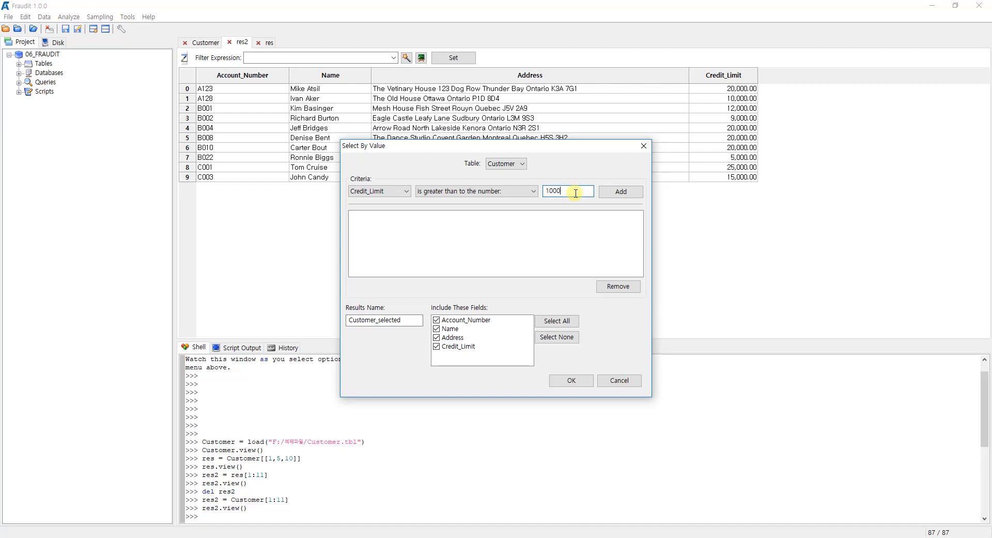
text(0)
click(621, 191)
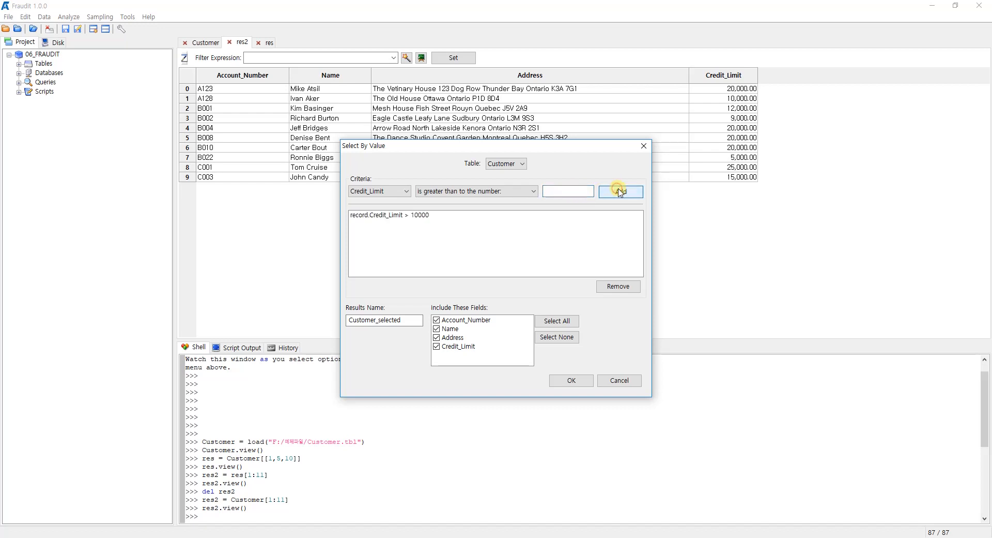
- Add a second criterion requiring Credit_Limit to be less than 20000
click(452, 191)
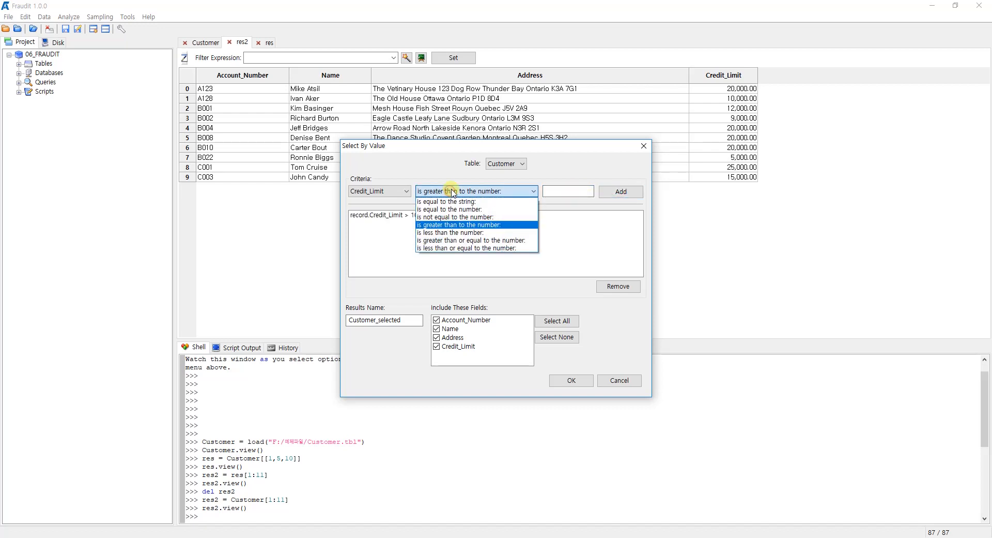
click(452, 232)
click(567, 191)
text(20000)
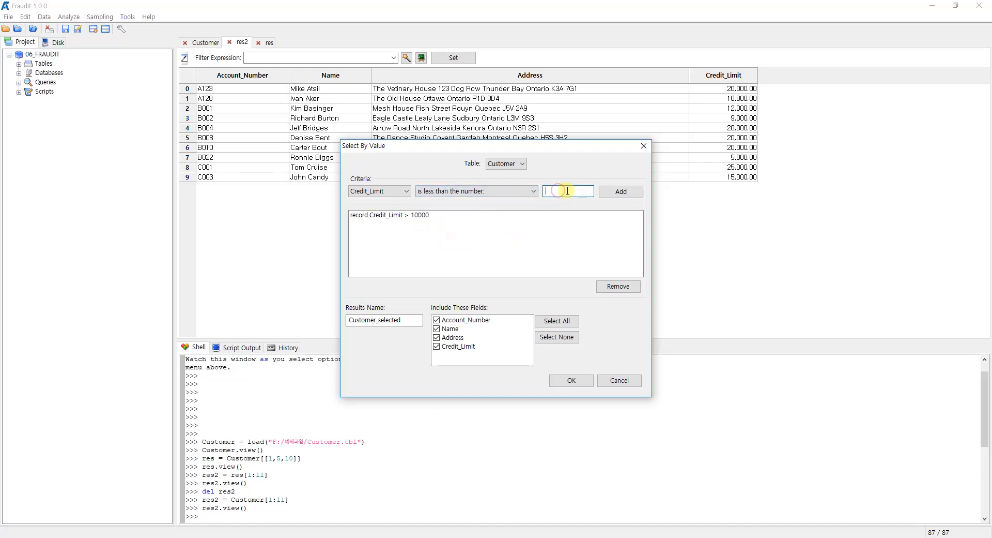
click(620, 192)
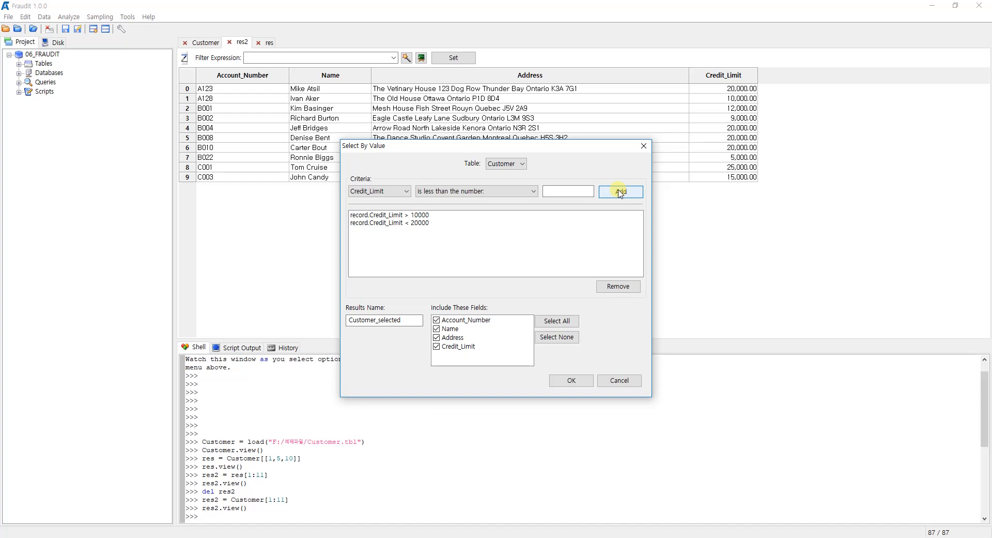
- Run the selection with both Credit_Limit criteria into Customer_selected and check all Credit_Limit values in the resulting table
click(420, 214)
shift+click(418, 223)
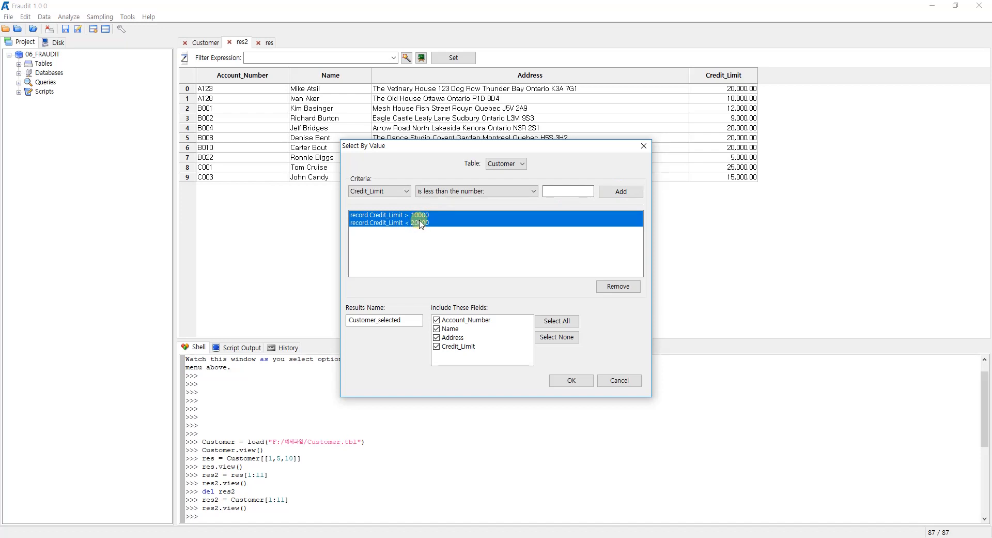
click(390, 320)
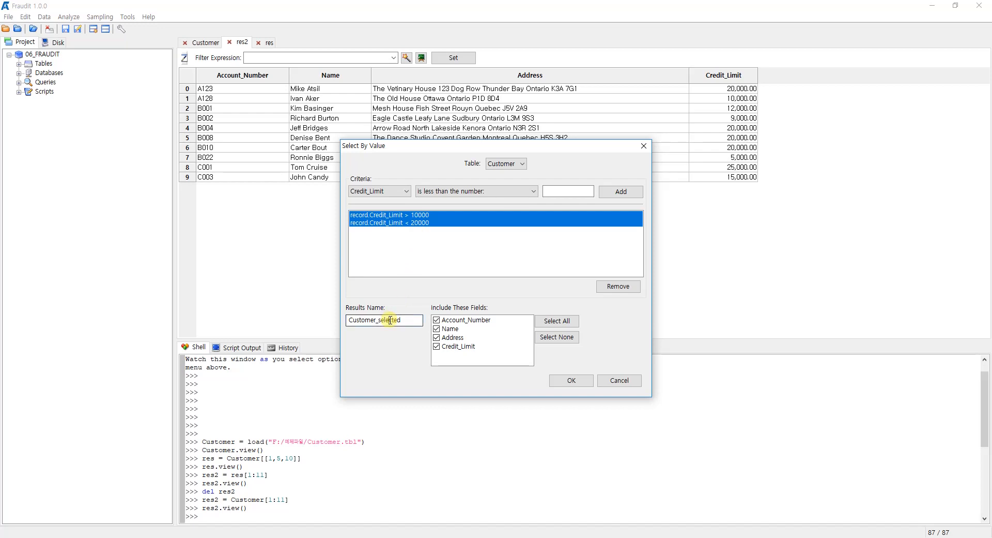
mouse_move(408, 321)
mouse_down()
mouse_move(337, 319)
mouse_move(416, 319)
mouse_up()
click(573, 381)
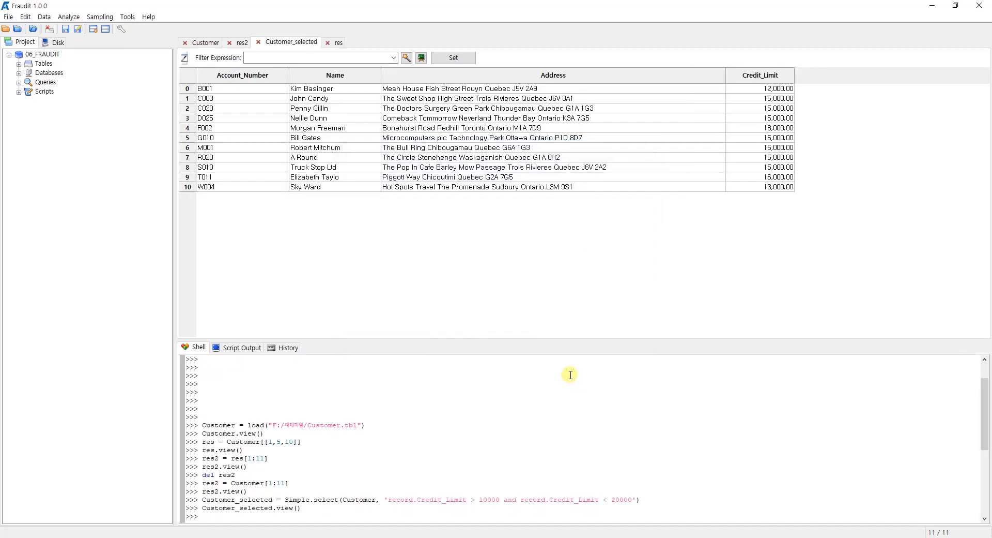
click(782, 90)
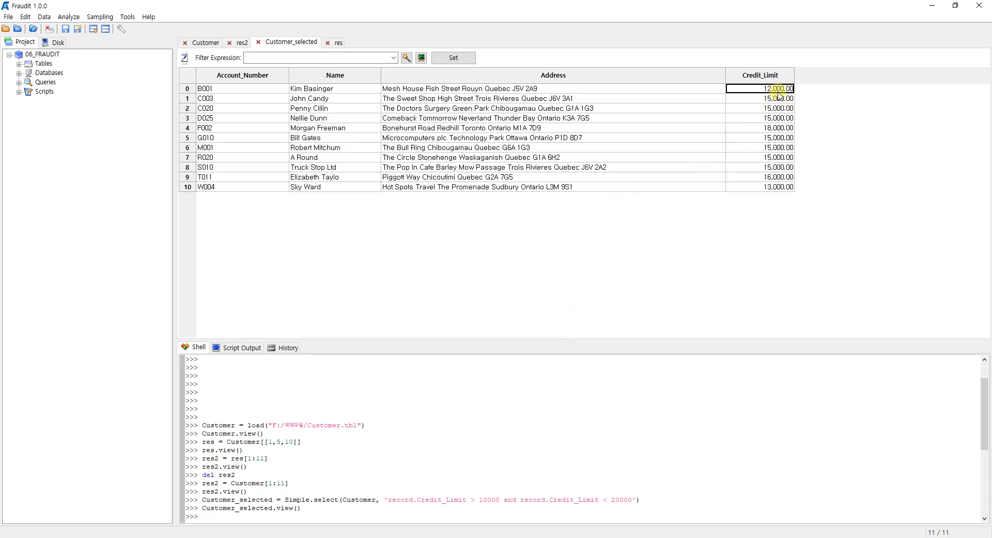
drag(780, 89, 778, 185)
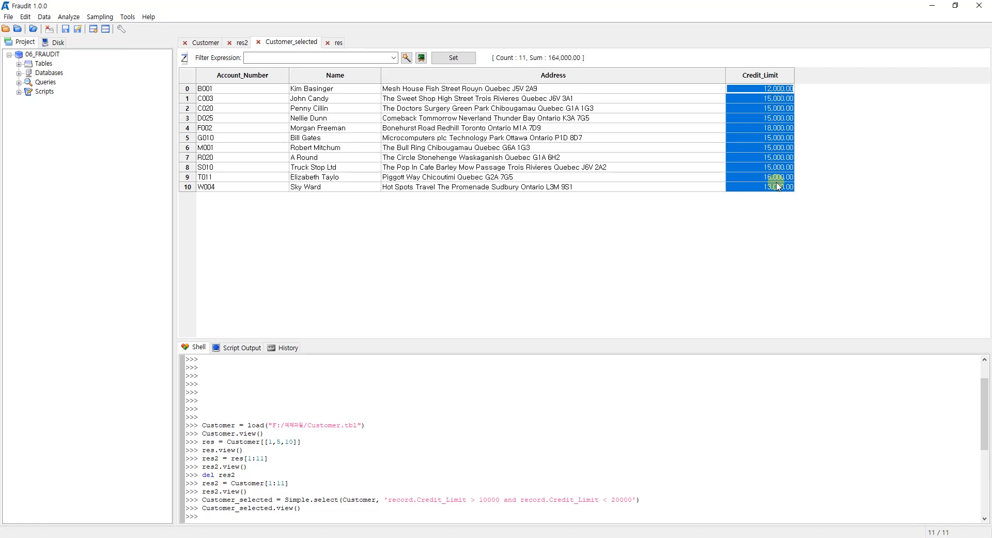
- Start a selection by wildcard pattern on the Account_Number column of the Customer table
click(44, 16)
mouse_move(158, 32)
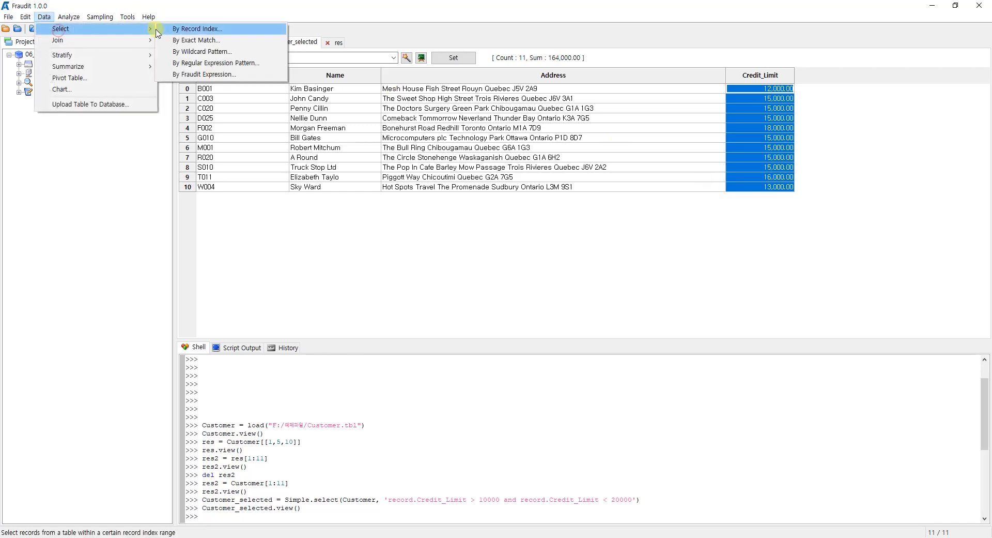
click(201, 54)
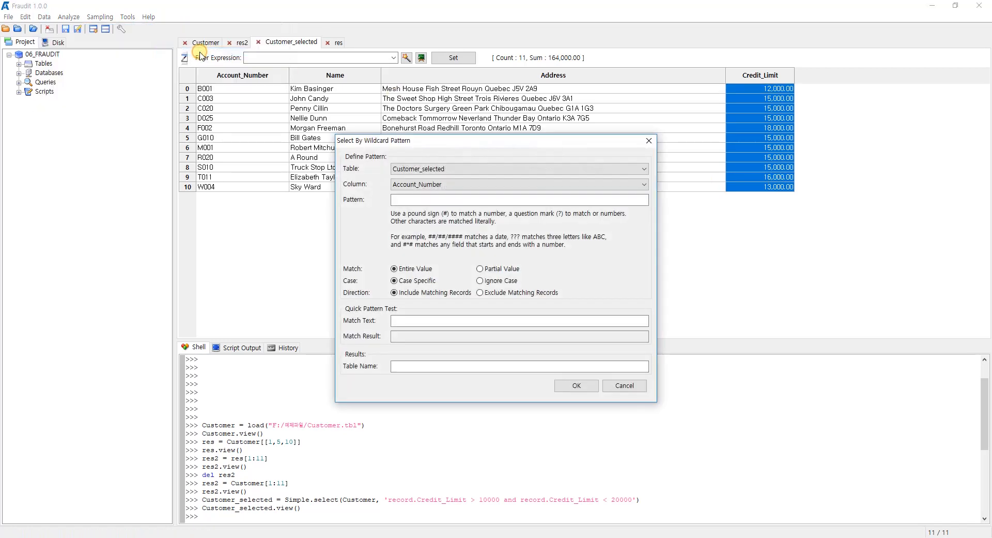
click(426, 173)
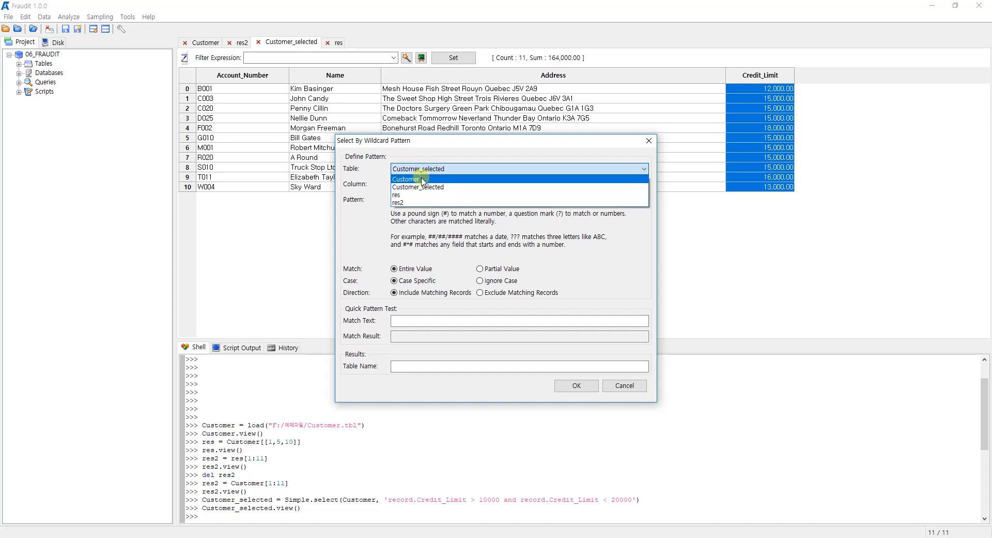
click(423, 180)
click(425, 185)
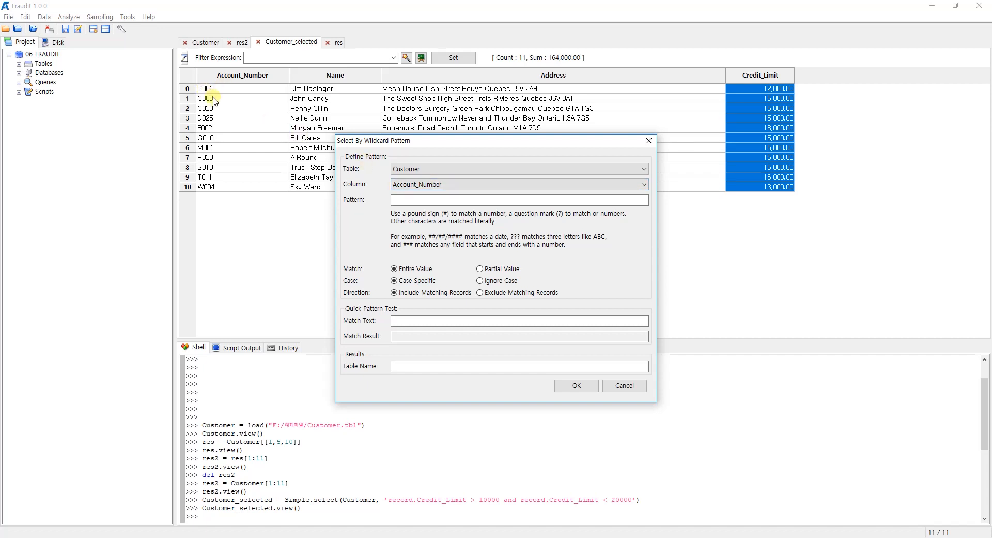
- Select records whose Account_Number contains the pattern A as a partial value into a results table named res3
click(438, 199)
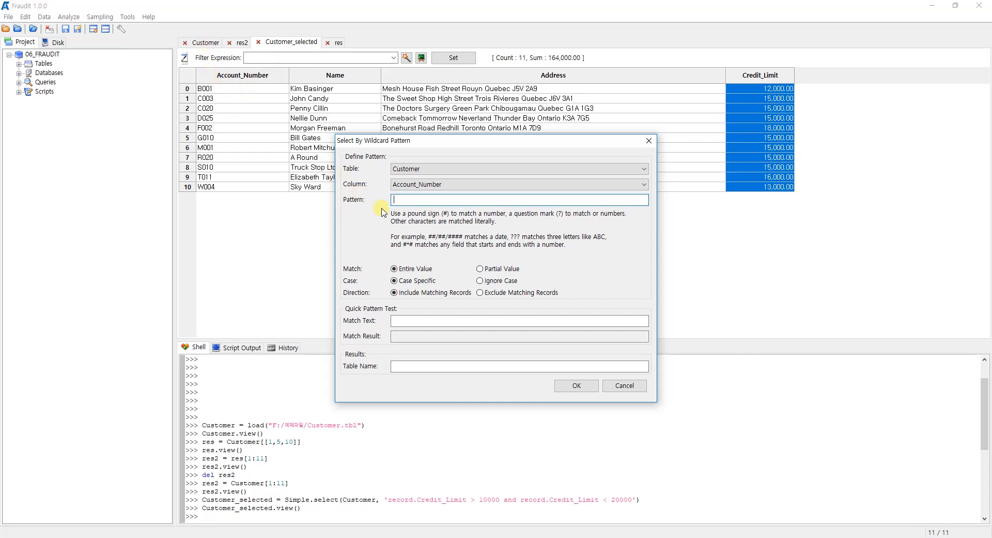
click(397, 200)
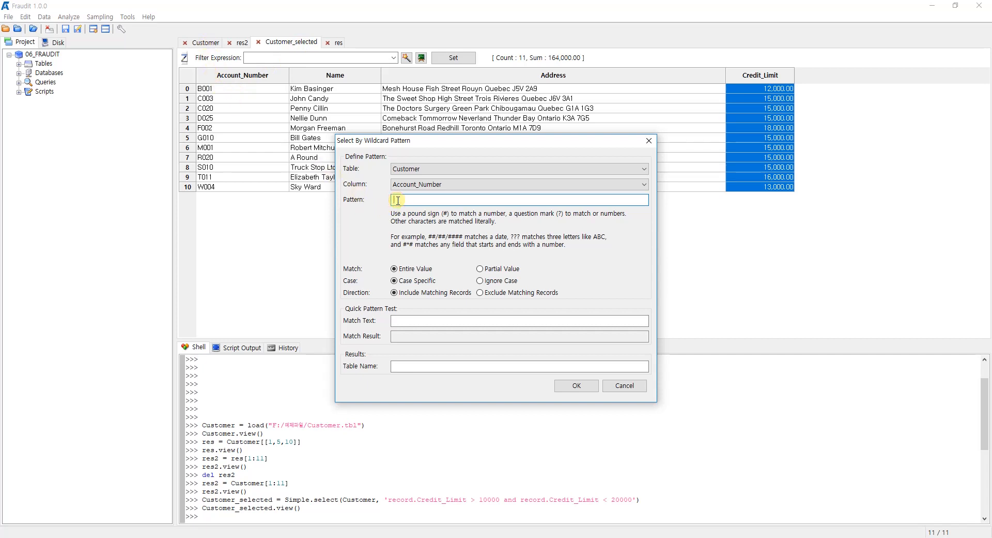
text(A)
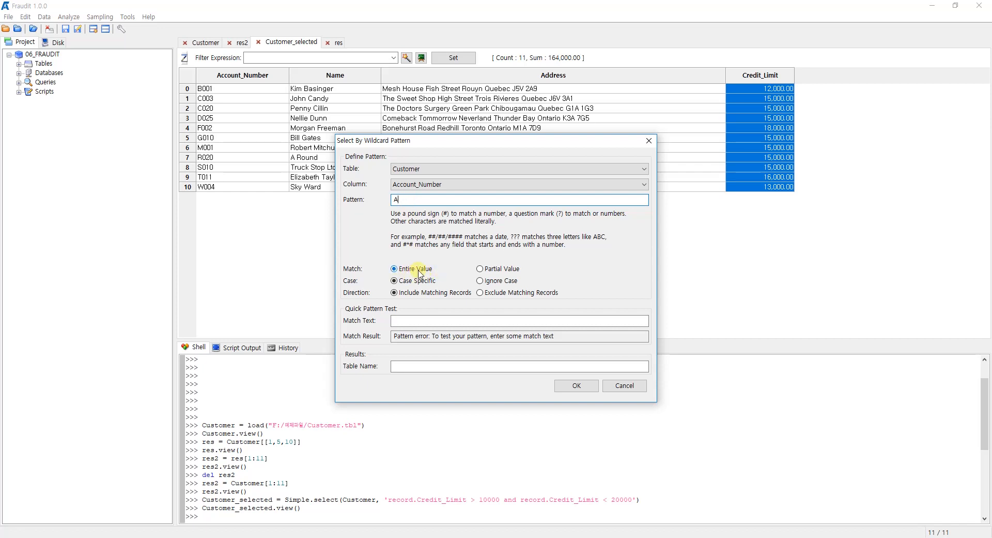
click(481, 270)
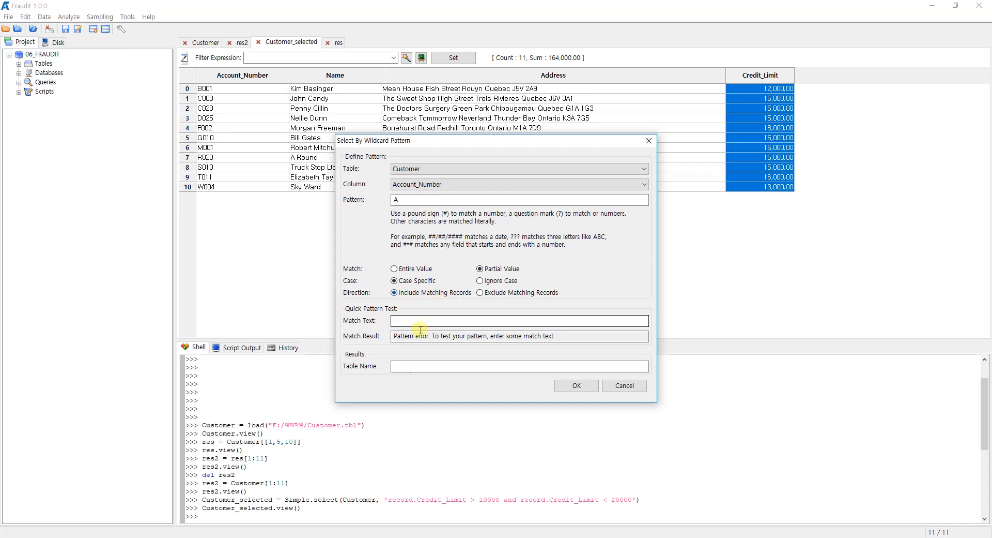
click(407, 366)
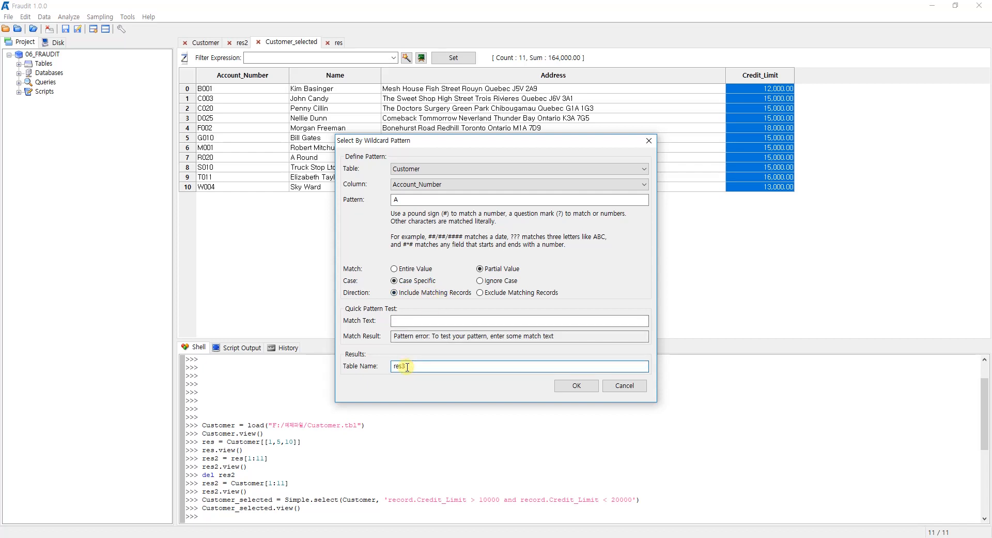
click(568, 389)
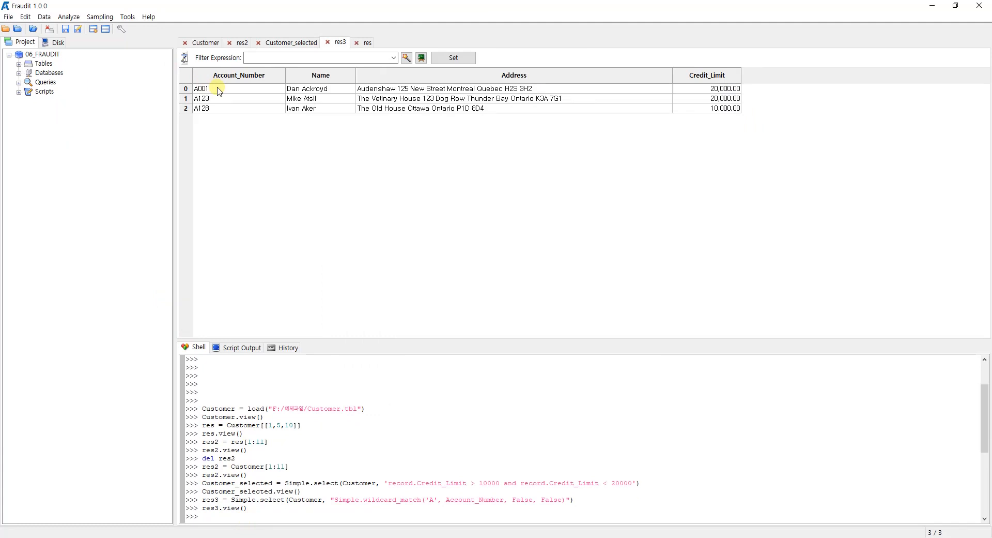
- Examine the Account_Number values of the records in res3
drag(220, 92, 218, 107)
click(238, 99)
click(226, 89)
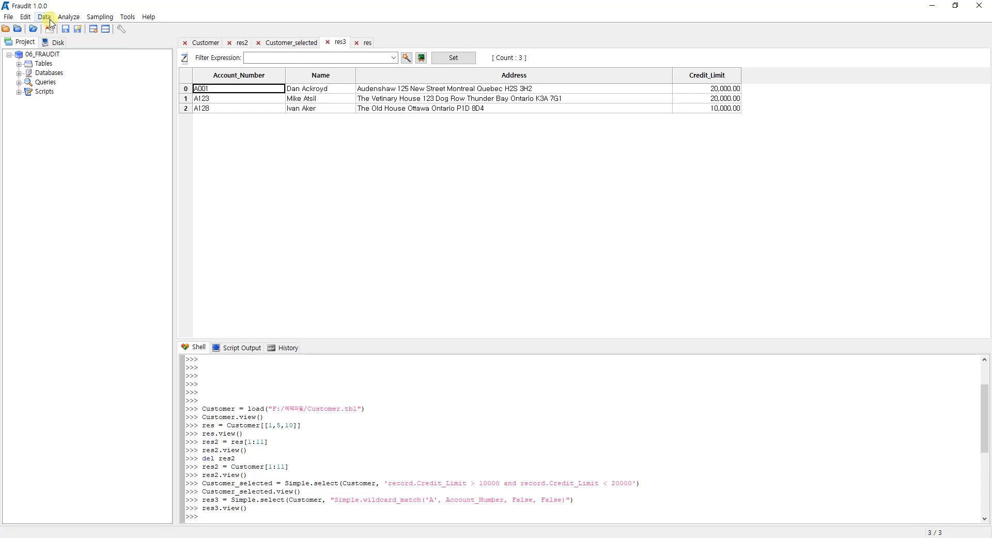
- Close the res2, res3, res and Customer_selected tables without saving, leaving only Customer open
click(239, 43)
click(230, 43)
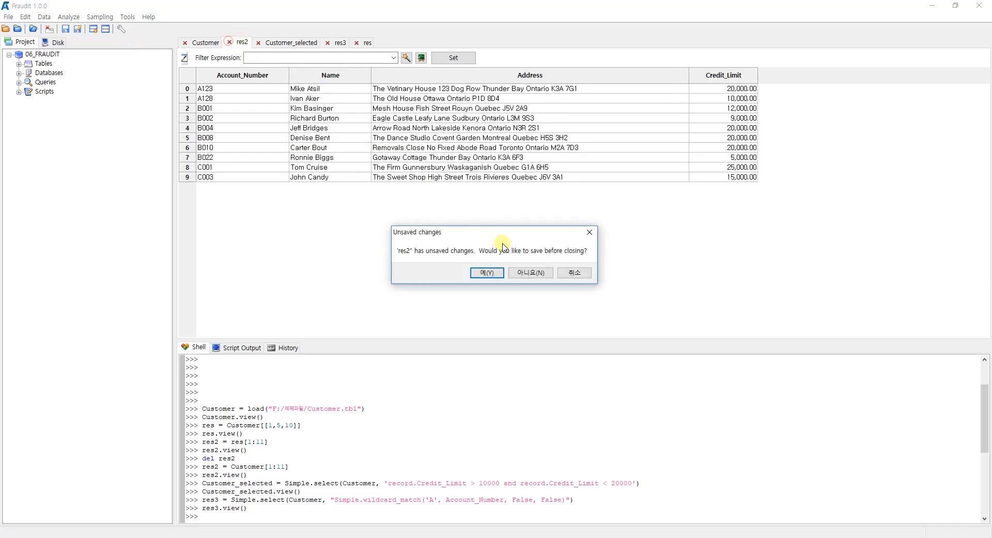
click(536, 271)
click(299, 43)
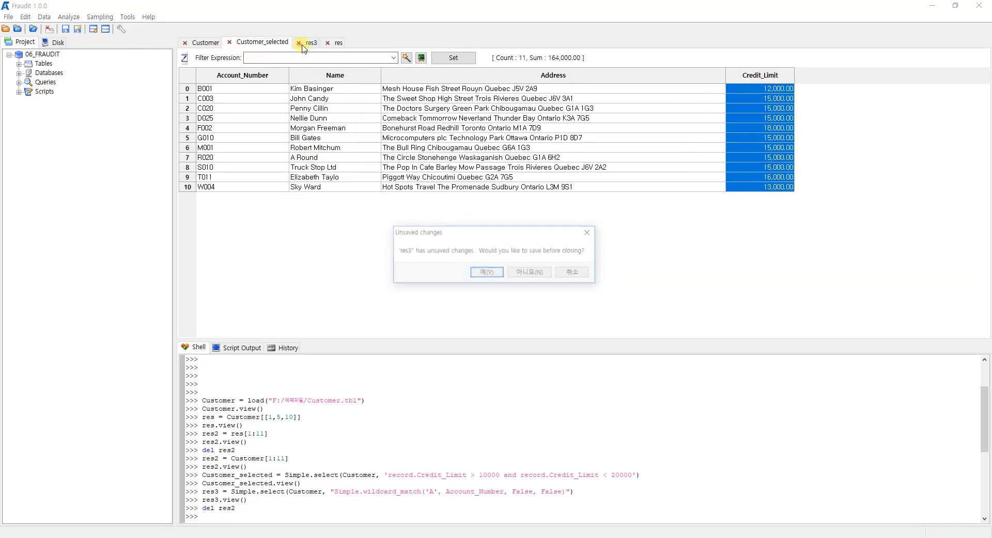
click(527, 273)
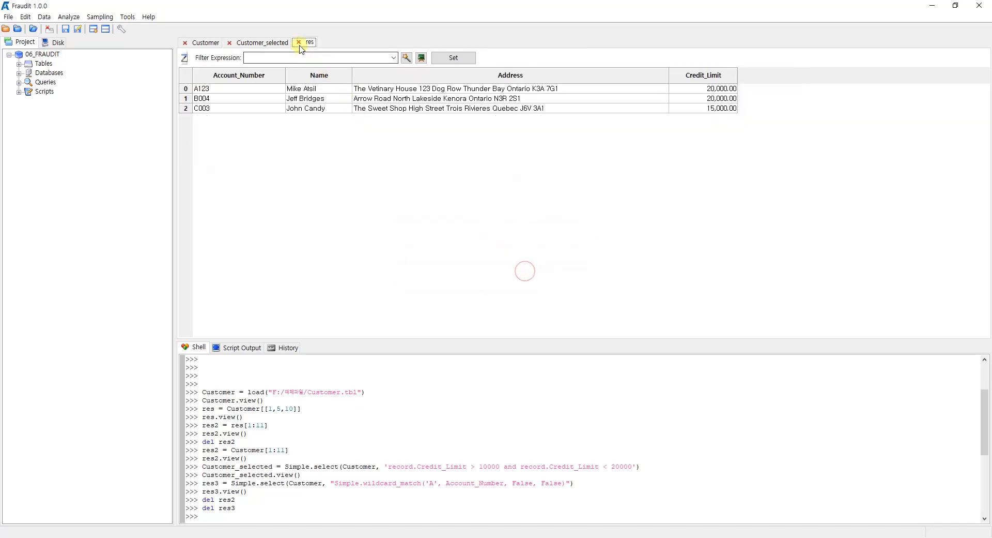
click(299, 42)
click(528, 272)
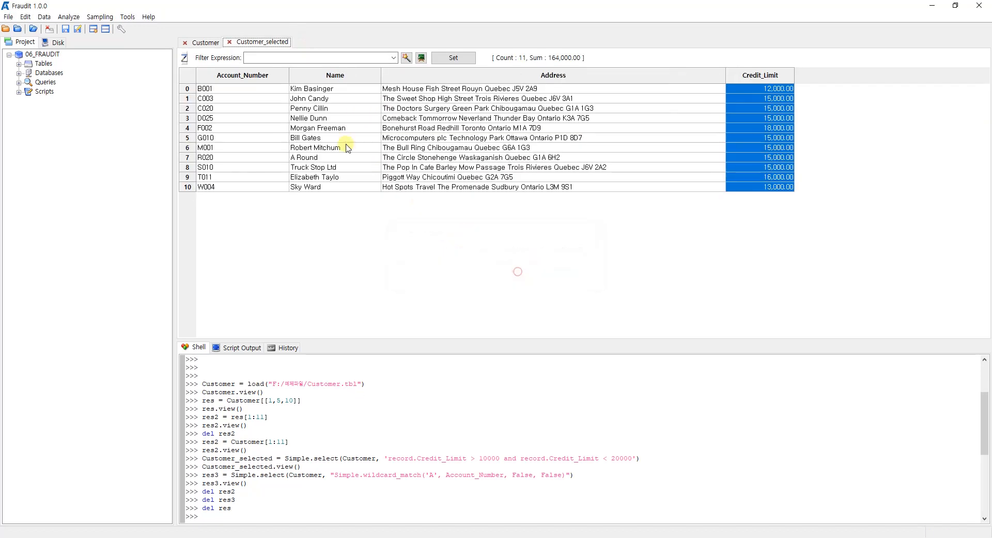
click(230, 43)
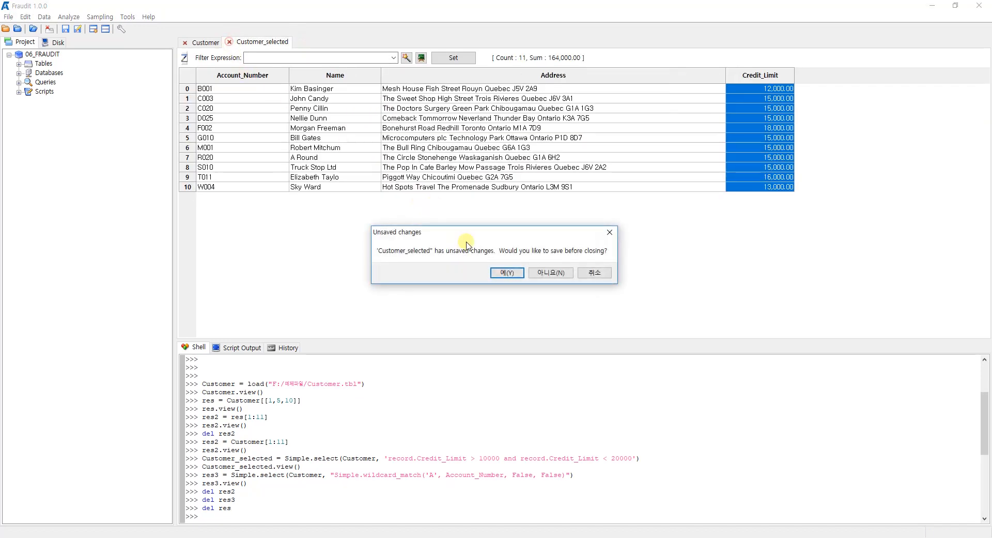
click(551, 273)
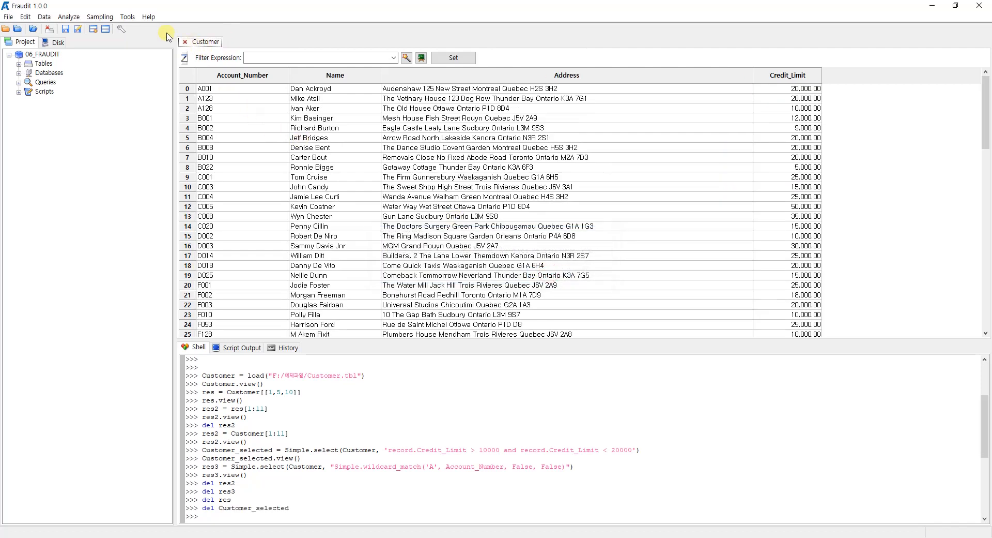
click(52, 18)
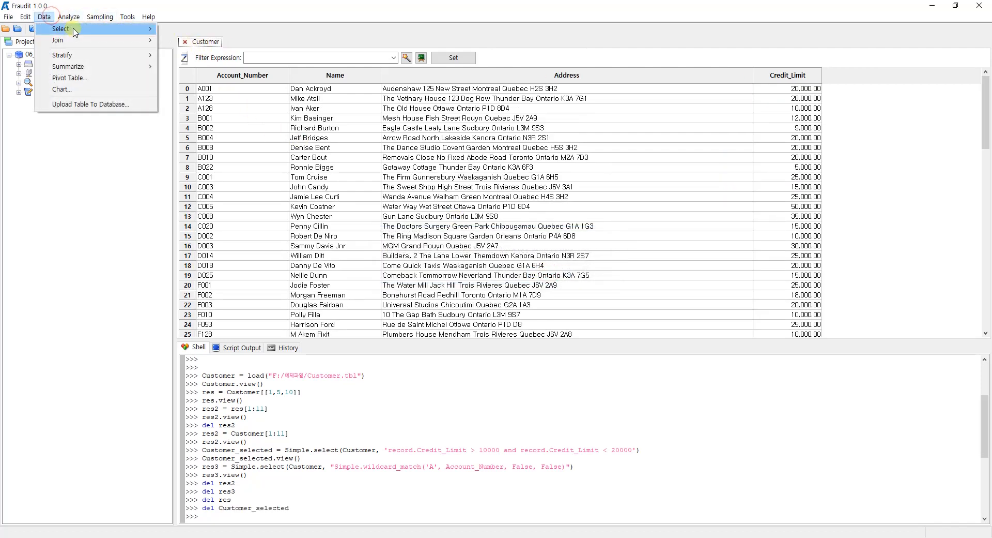
click(73, 29)
click(205, 52)
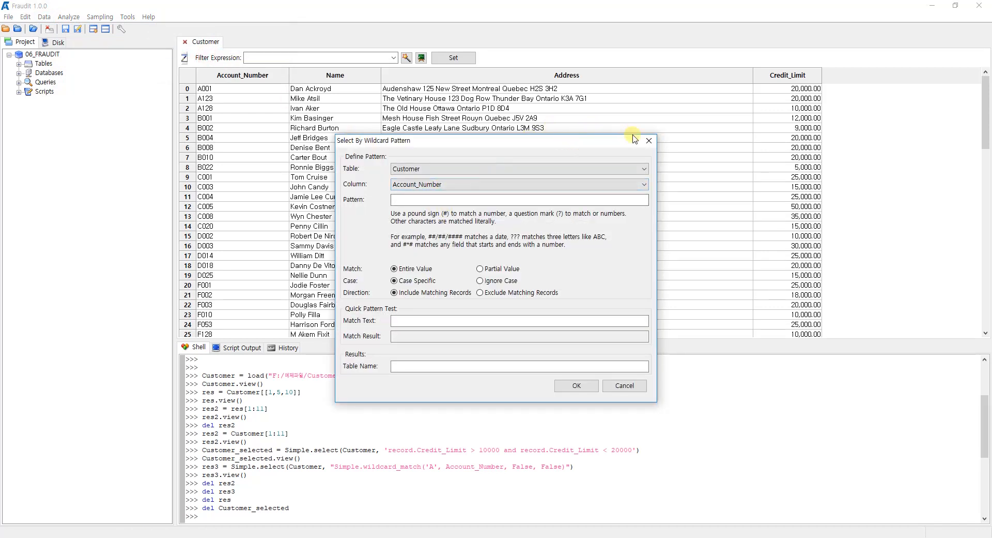
click(649, 140)
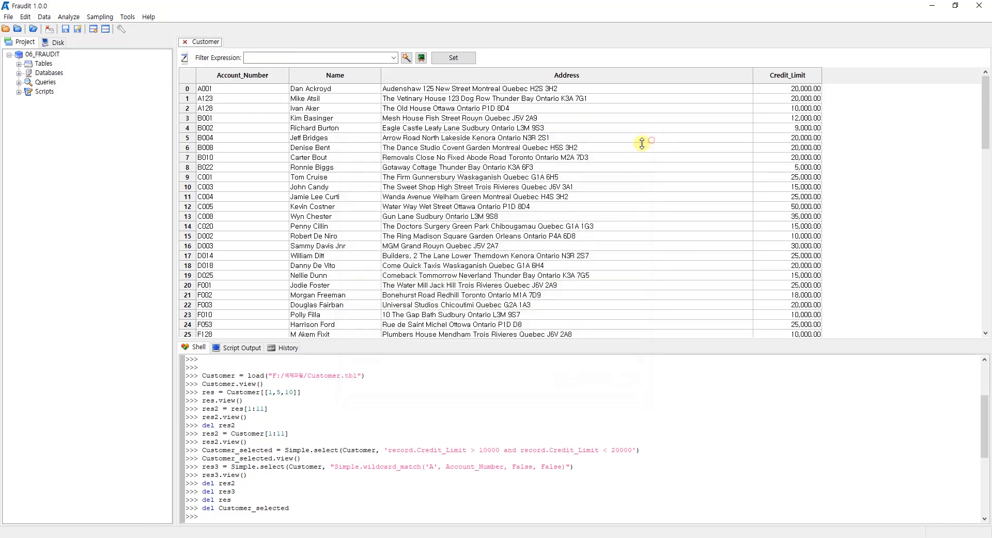
- Examine the postal code at the end of the Address value in row 3 of the Customer table
click(525, 120)
click(523, 119)
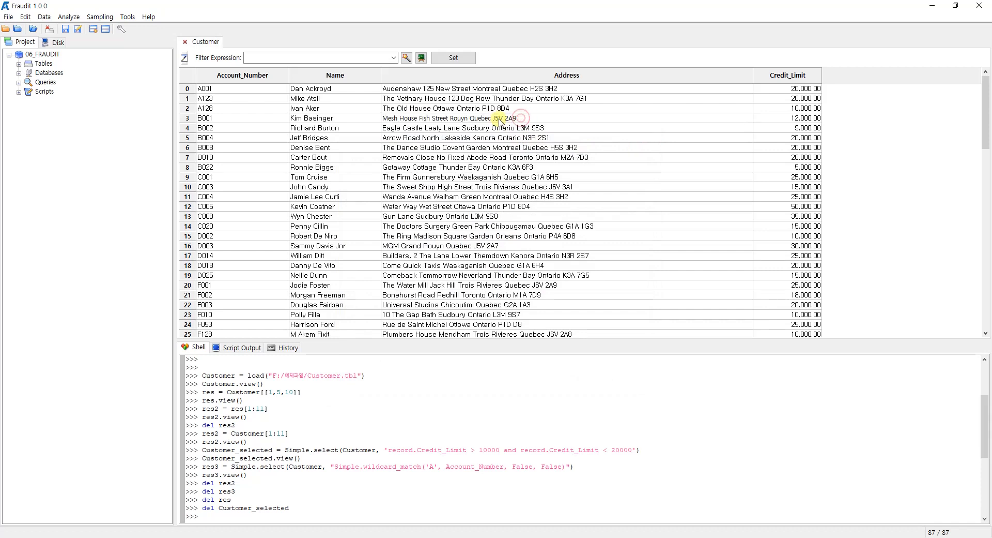
double_click(497, 118)
click(498, 119)
drag(498, 118, 494, 118)
click(501, 121)
- Start a selection by wildcard pattern on the Address column of the Customer table
click(47, 18)
click(67, 29)
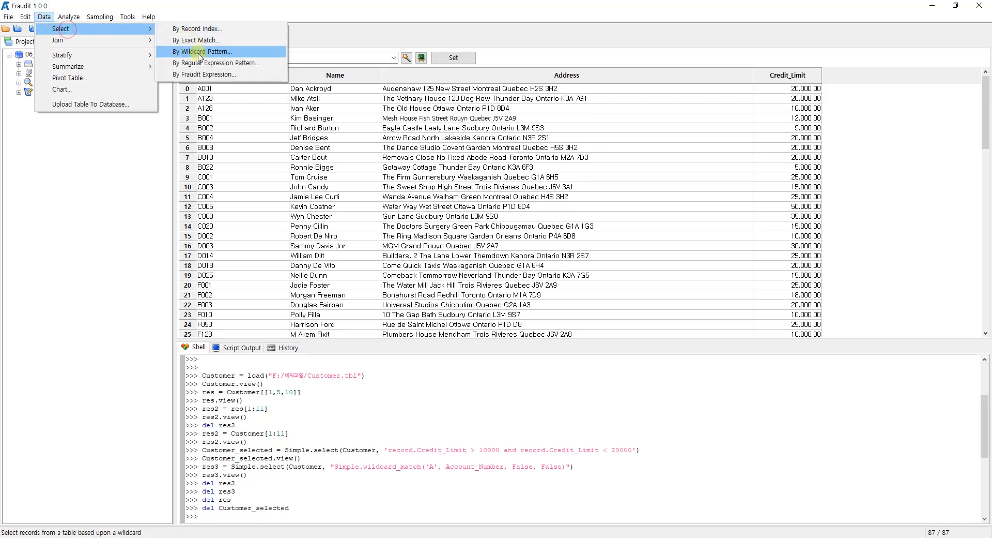
click(199, 52)
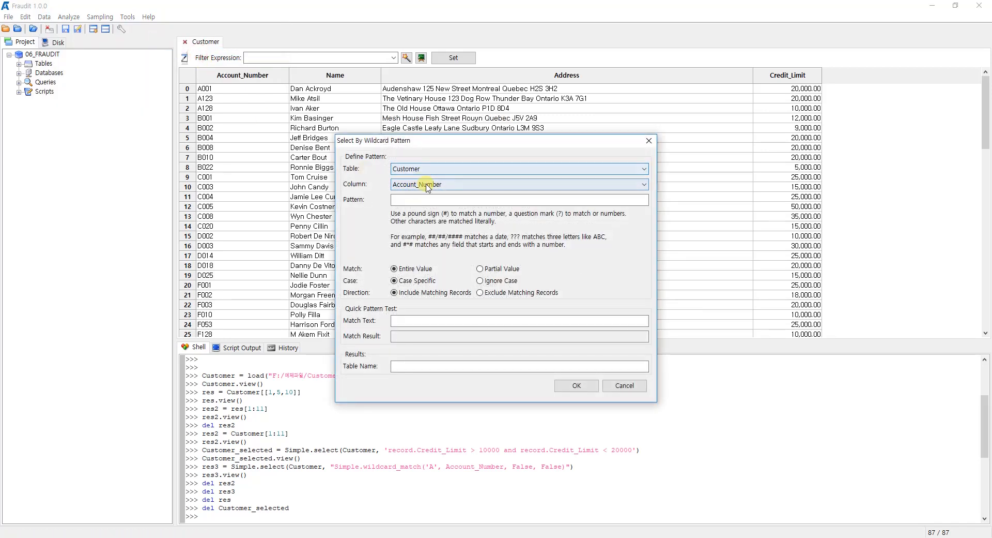
click(428, 186)
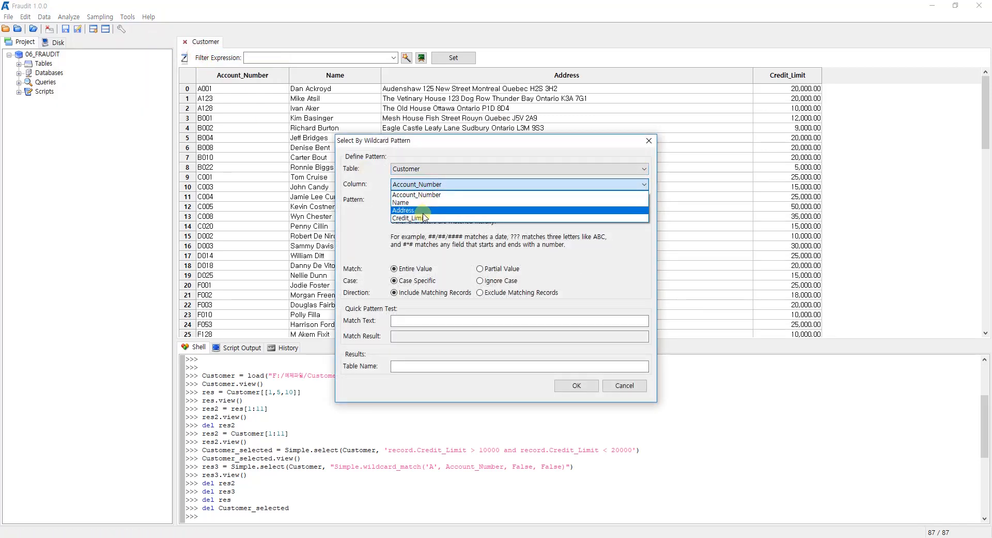
click(422, 211)
- Extract the Customer records whose Address contains the pattern ?5? as a partial value, including matches, into a table named res
click(422, 200)
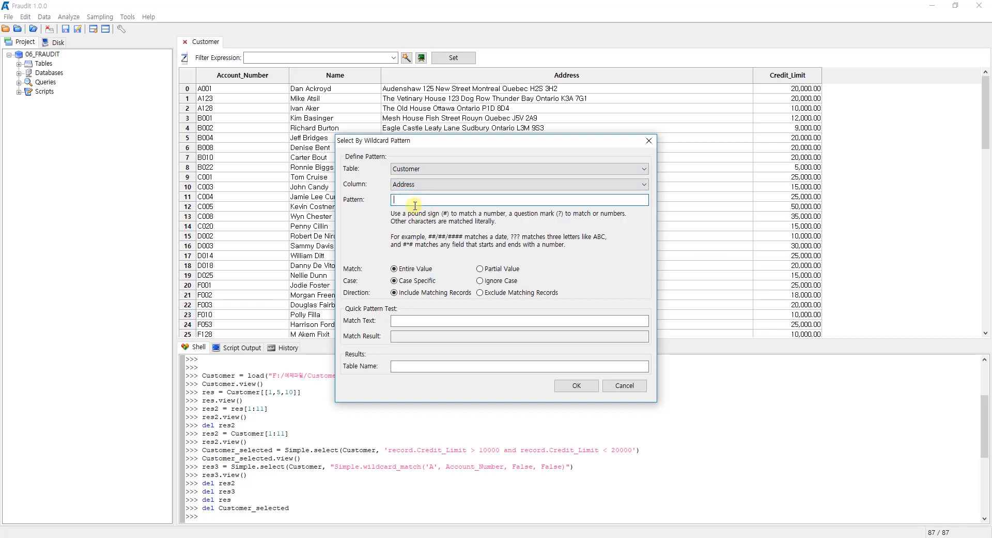
text(5)
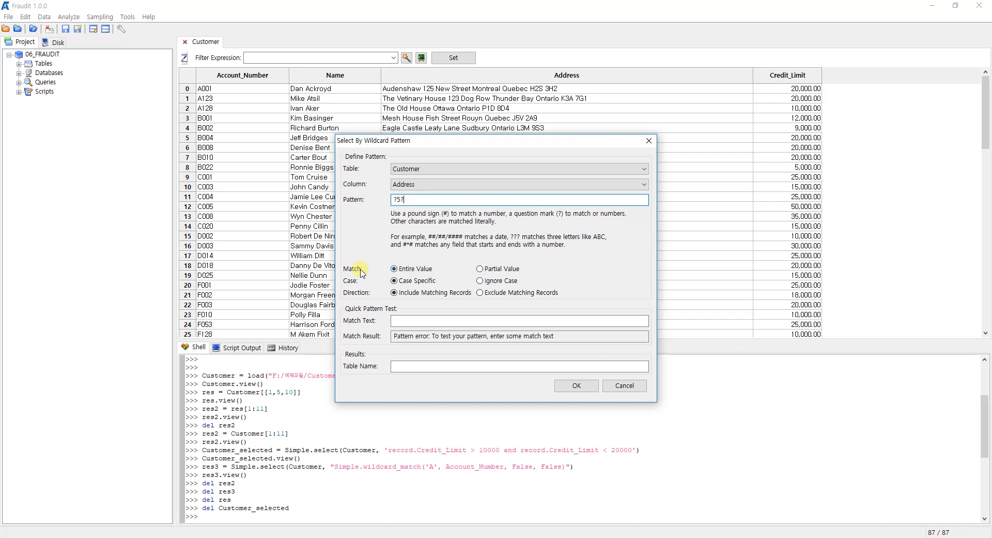
click(482, 269)
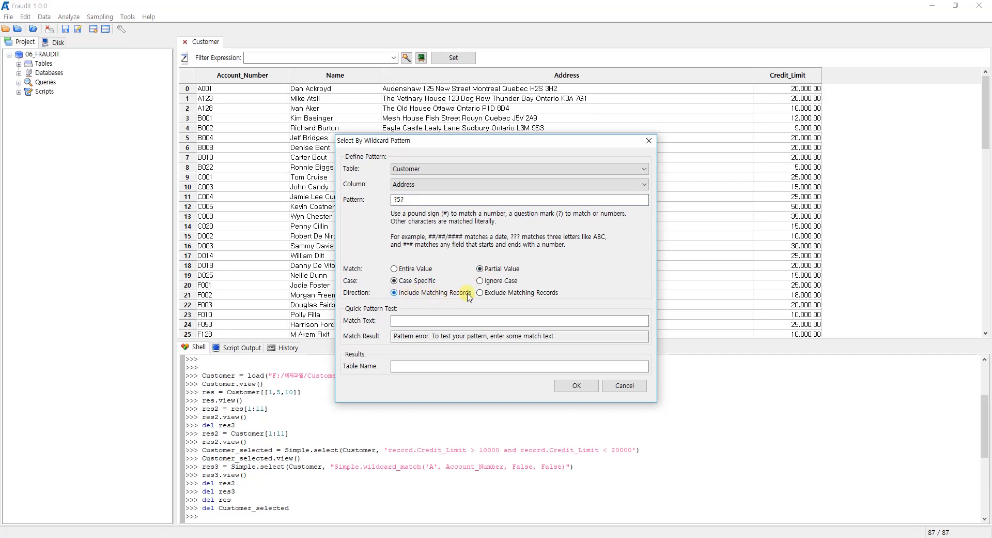
click(436, 365)
text(re)
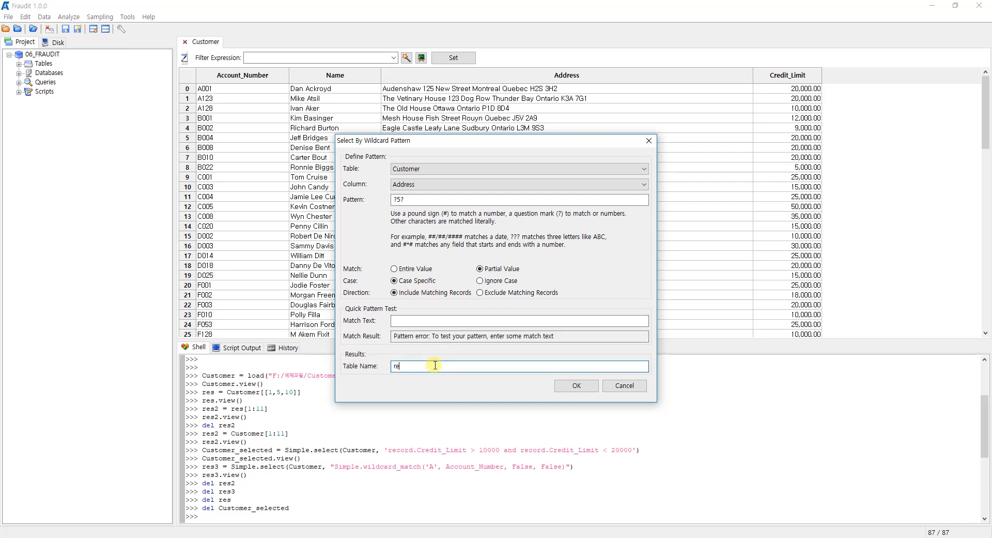
text(s)
click(577, 386)
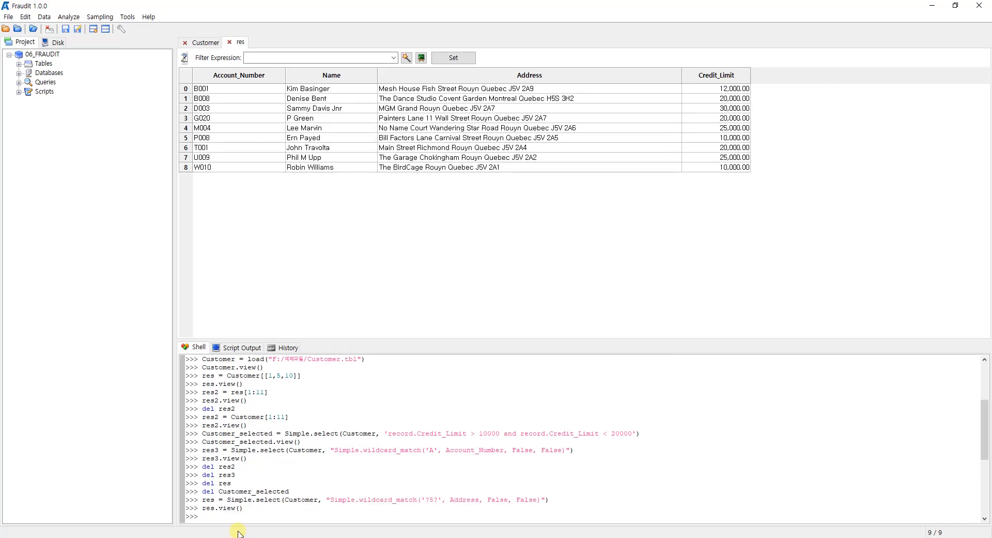
- Examine the postal codes in the Address values of the first three rows of res
double_click(510, 88)
double_click(494, 90)
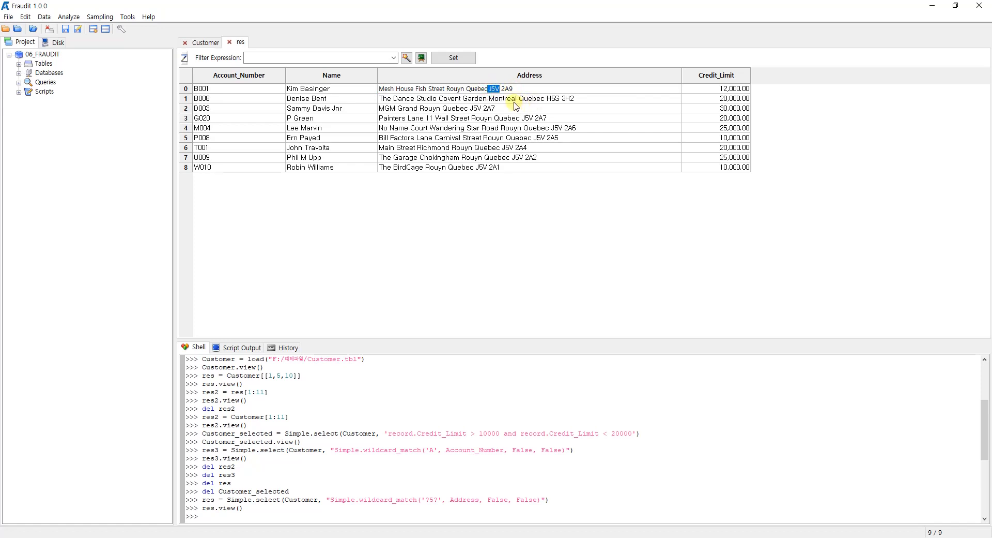
click(551, 102)
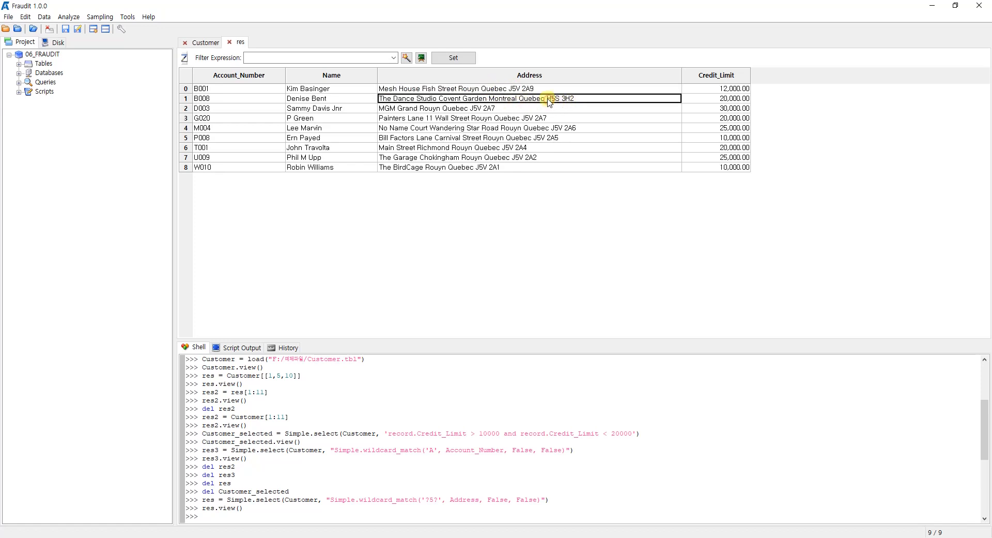
click(549, 100)
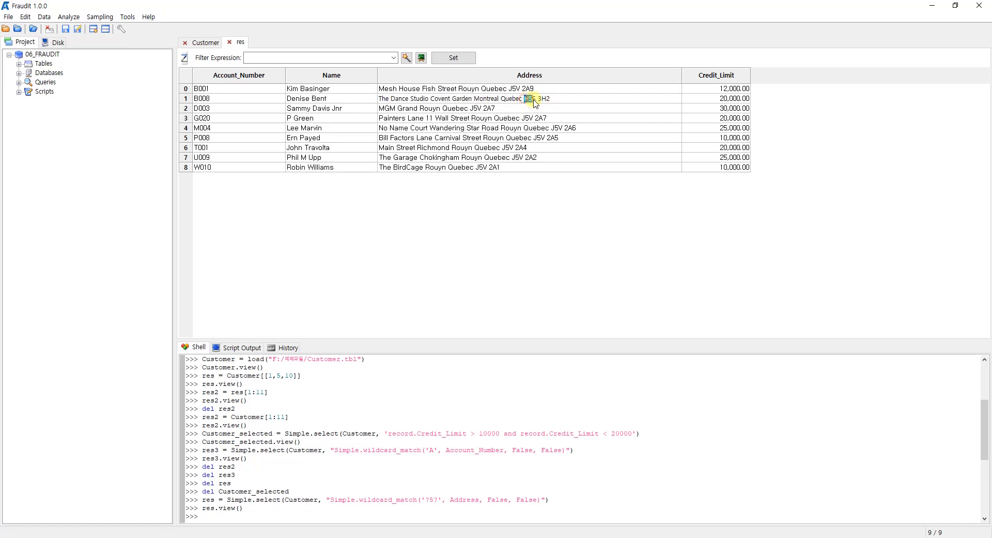
click(519, 111)
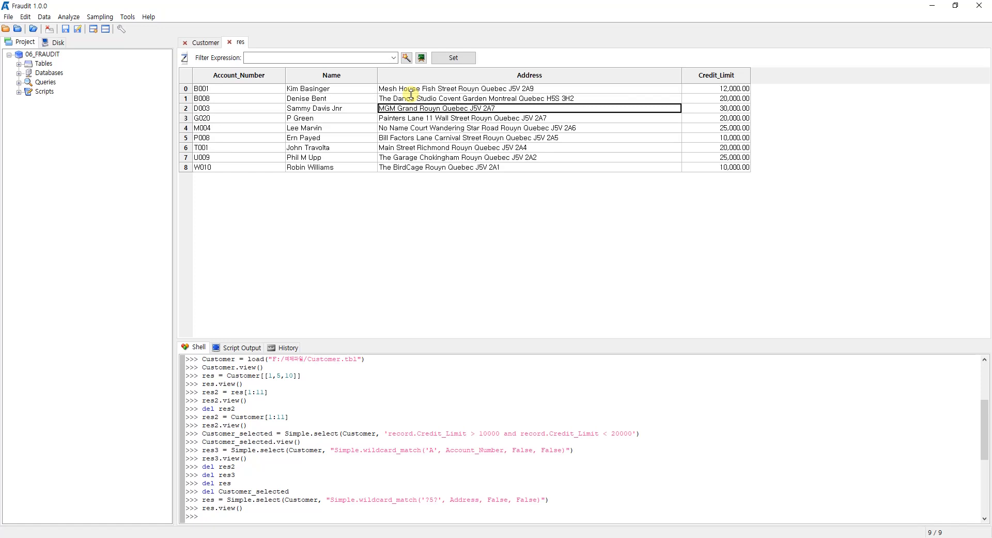
- Start another wildcard selection on the Address column of the Customer table with the pattern ?5?
click(49, 19)
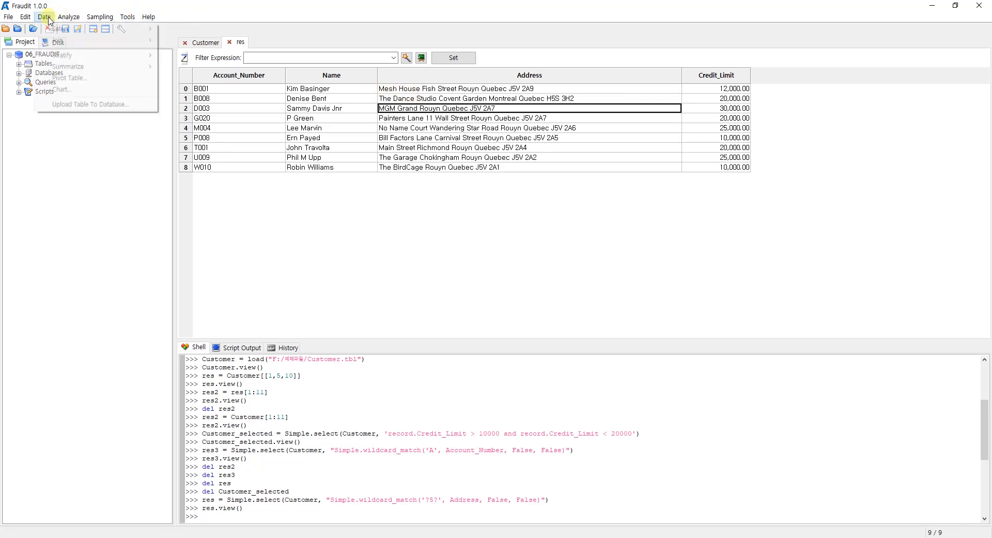
mouse_move(52, 30)
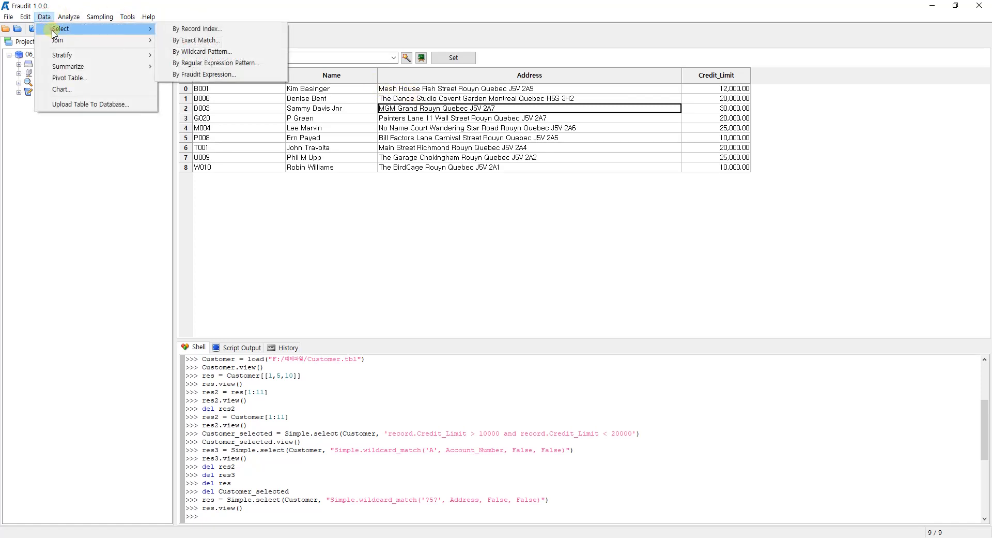
click(194, 51)
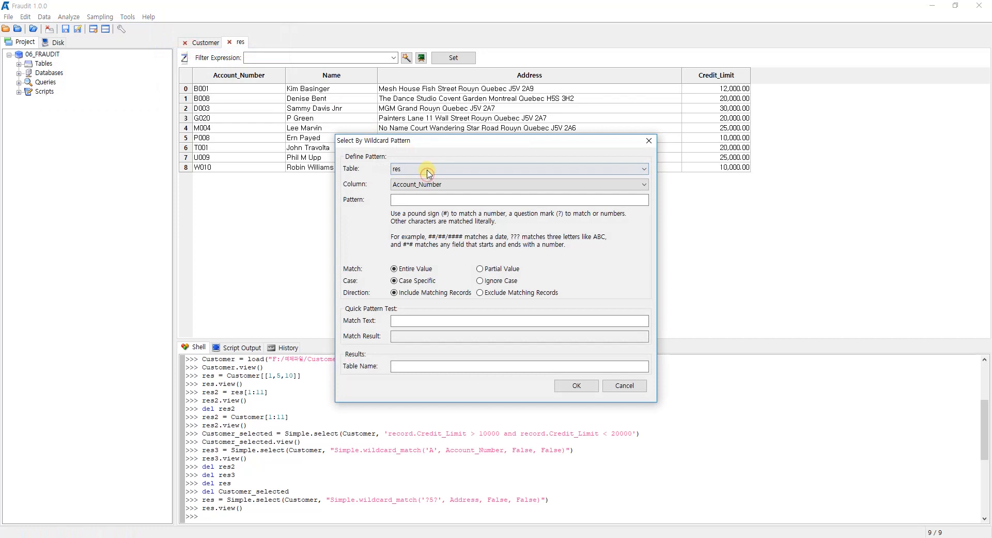
click(428, 171)
click(424, 177)
click(441, 185)
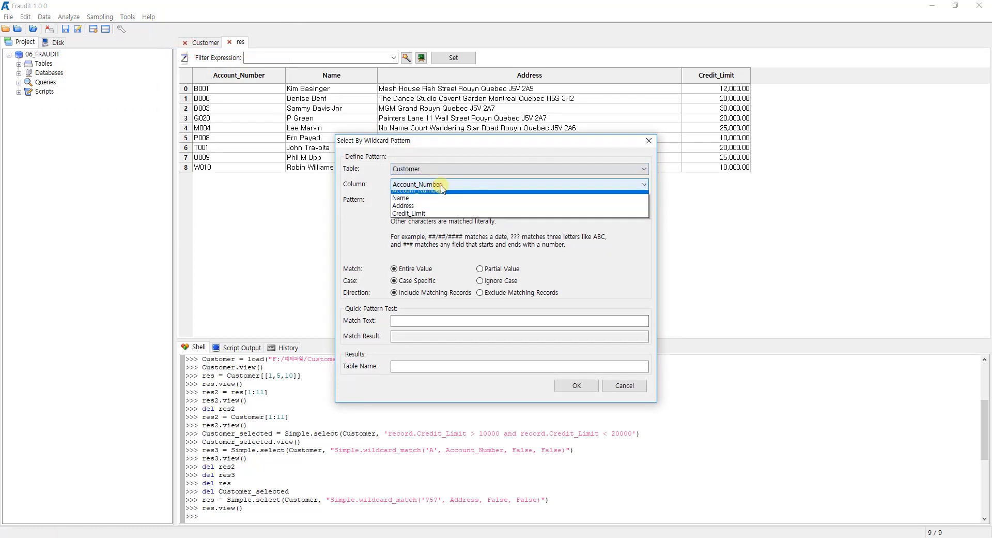
click(437, 205)
click(435, 199)
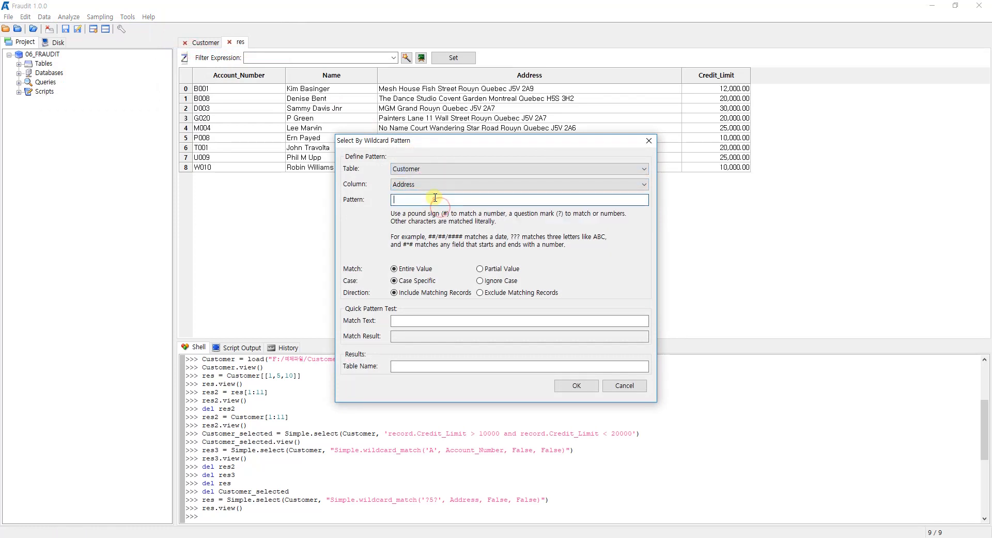
text(?)
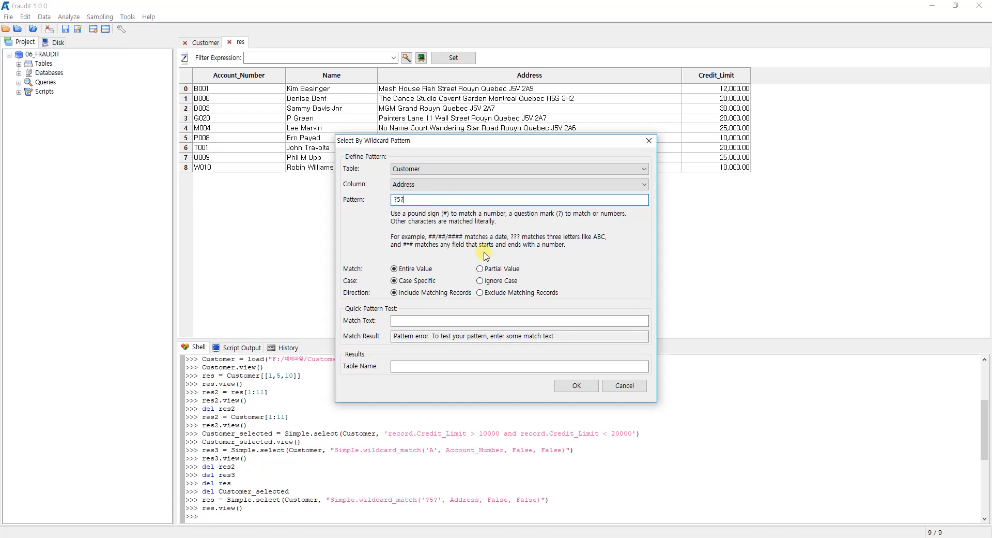
- Match by partial value, exclude the matching records, and output the result to a table named res2
click(479, 268)
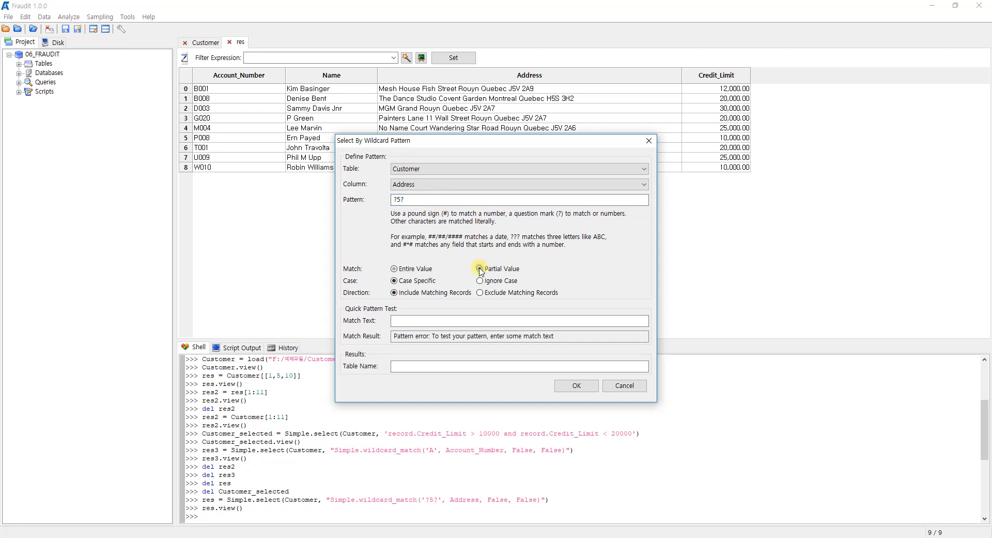
click(480, 293)
click(421, 364)
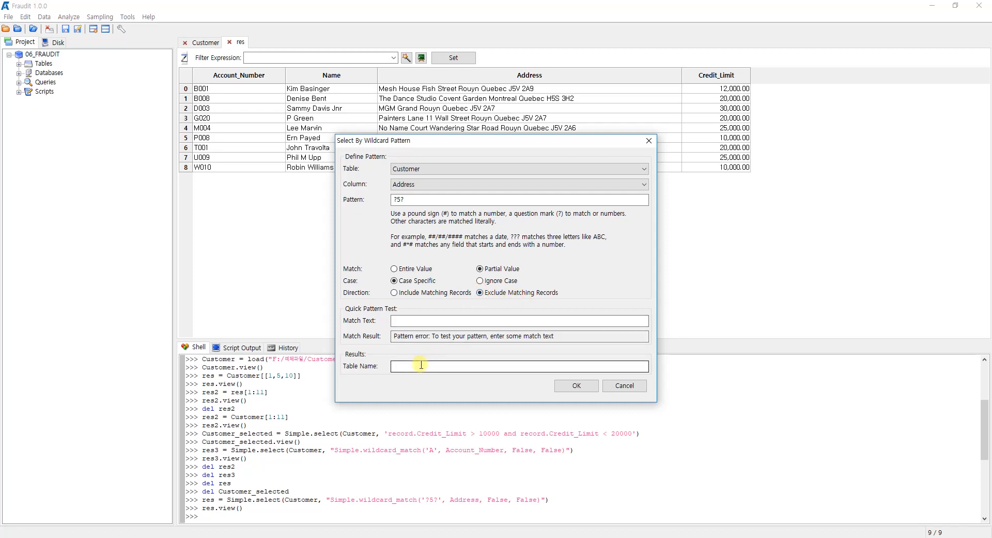
text(res)
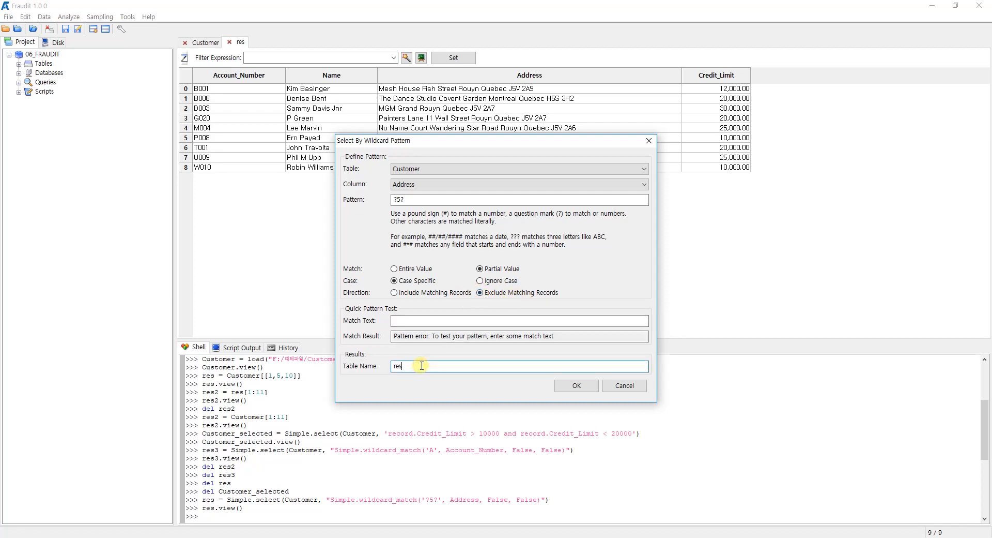
text(2)
click(577, 386)
- Examine the first and last row indexes of the Customer table to determine its record count
click(203, 43)
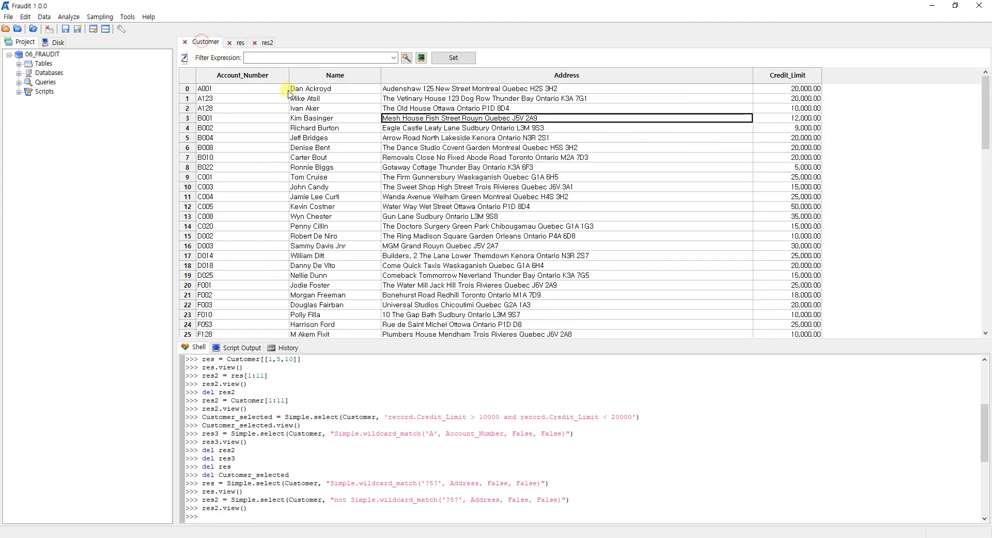
drag(983, 95, 978, 297)
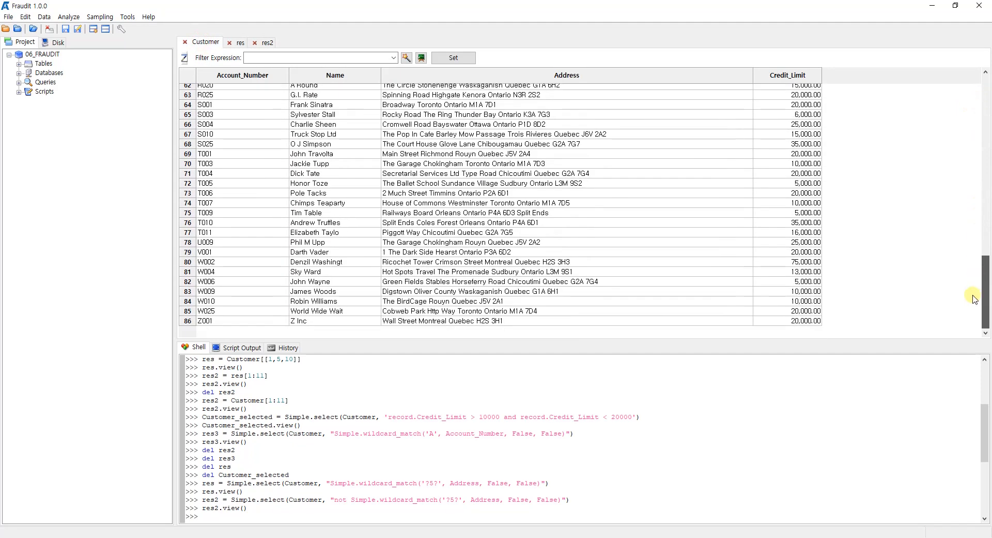
click(189, 321)
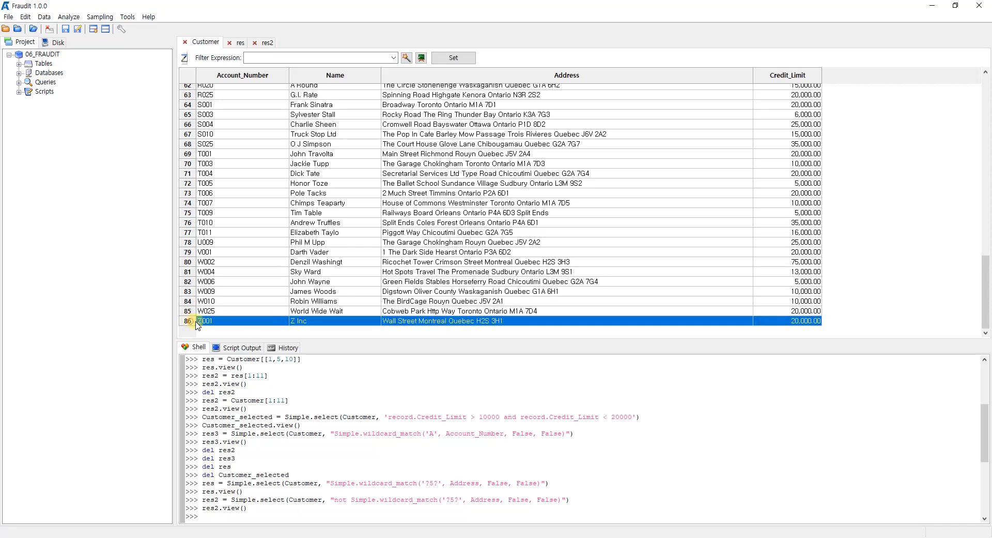
drag(987, 284, 985, 88)
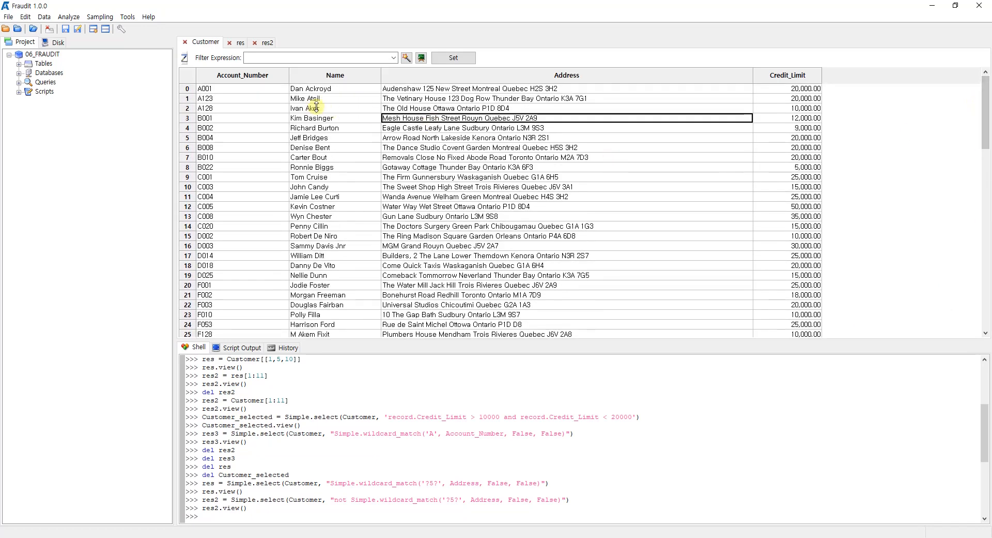
click(190, 90)
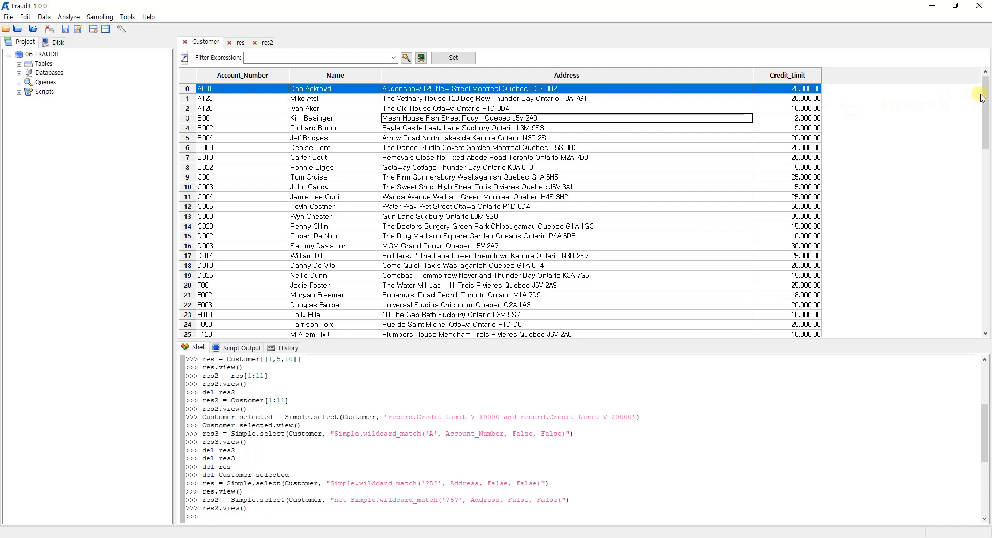
drag(982, 88, 978, 287)
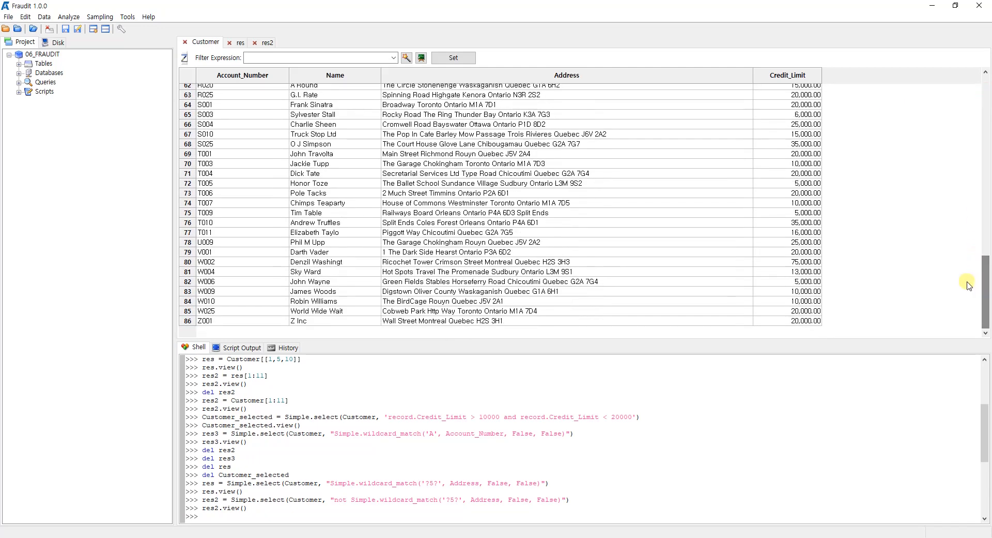
- Compare the number of records in res and res2 with the Customer table, checking the last row index of res2
click(241, 44)
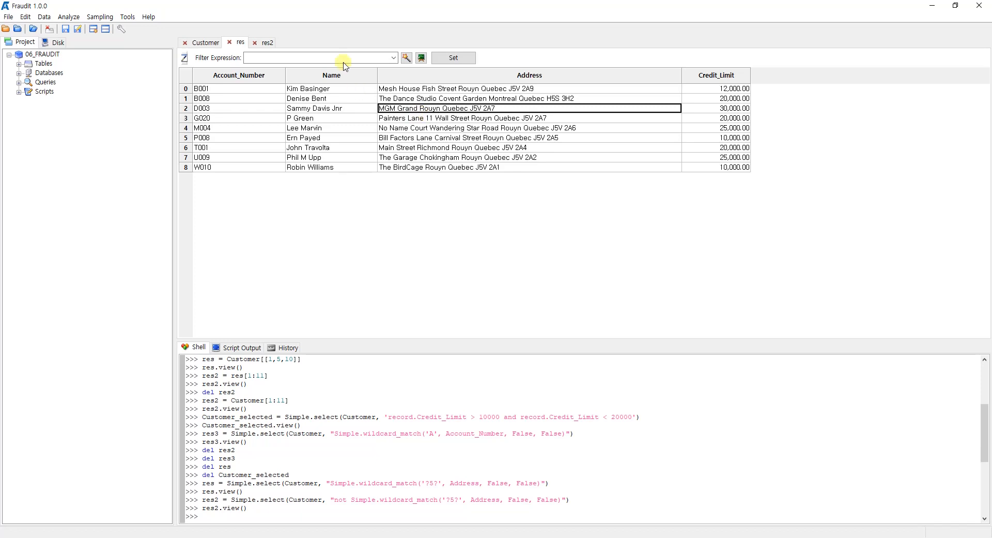
click(220, 44)
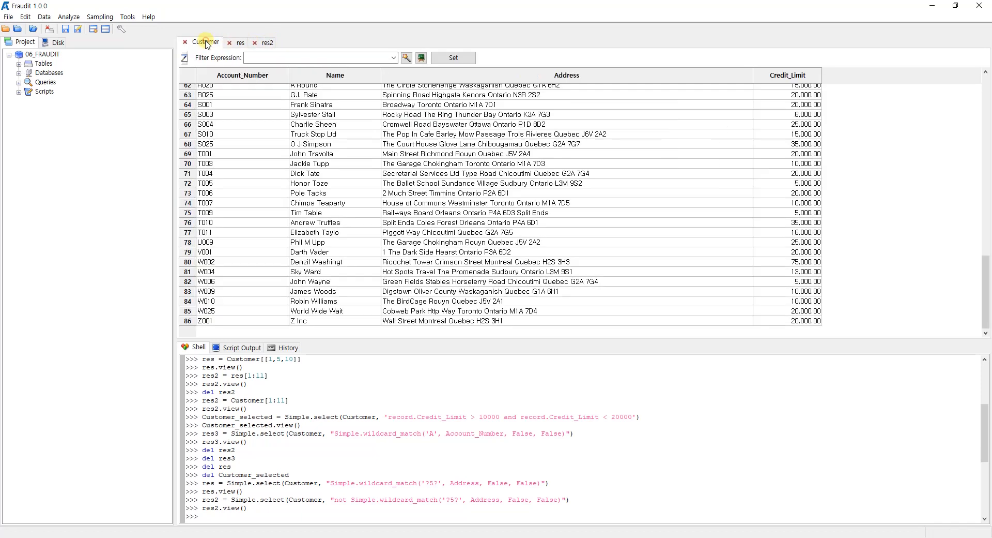
click(240, 45)
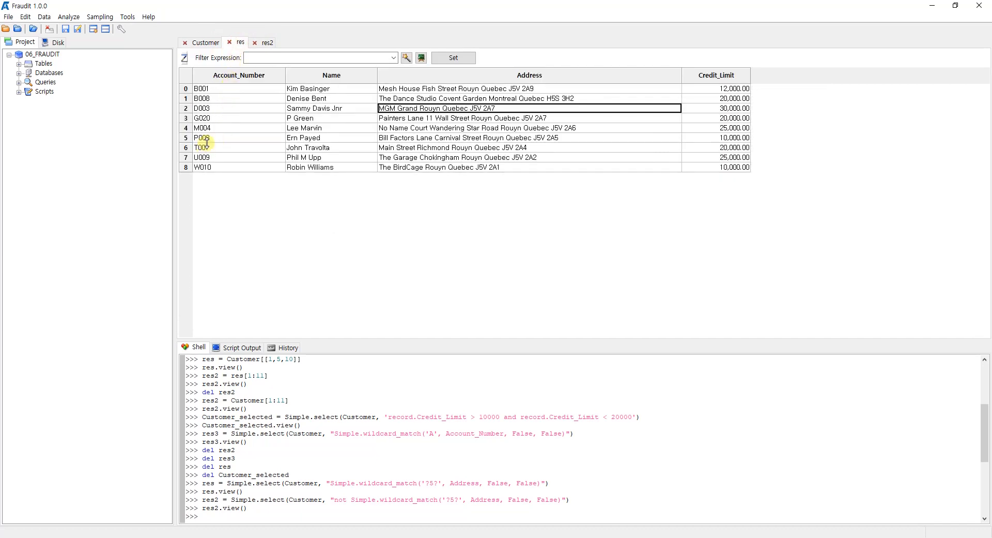
click(268, 46)
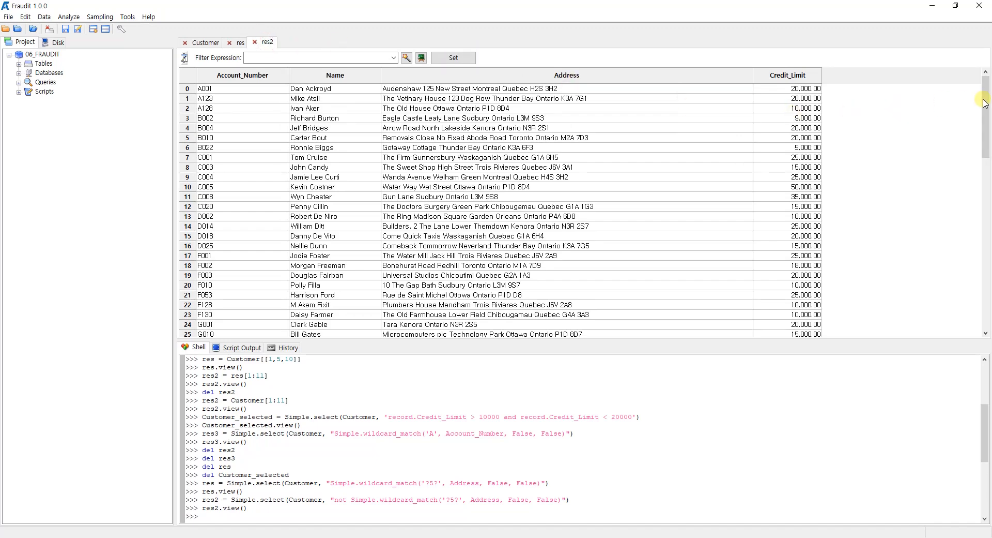
drag(984, 102, 985, 272)
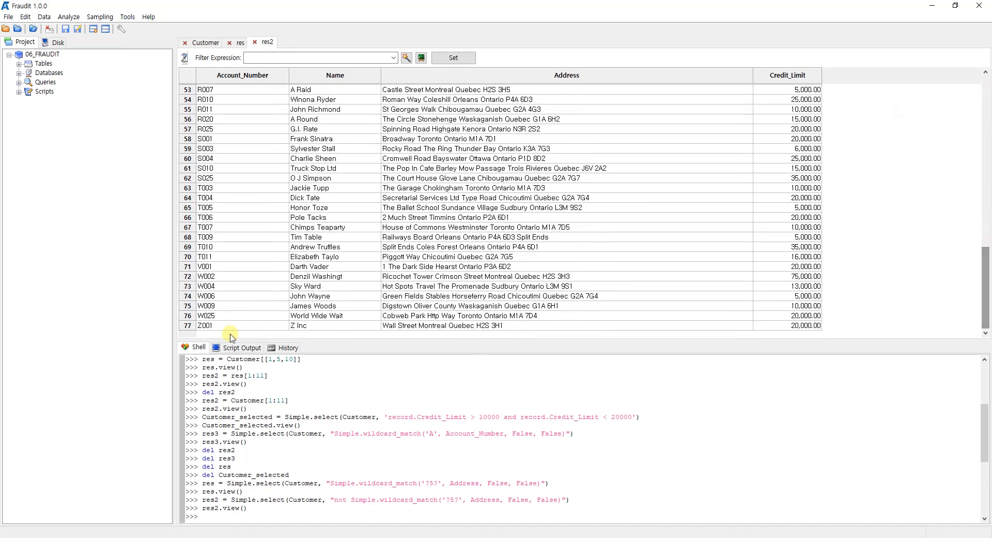
click(206, 326)
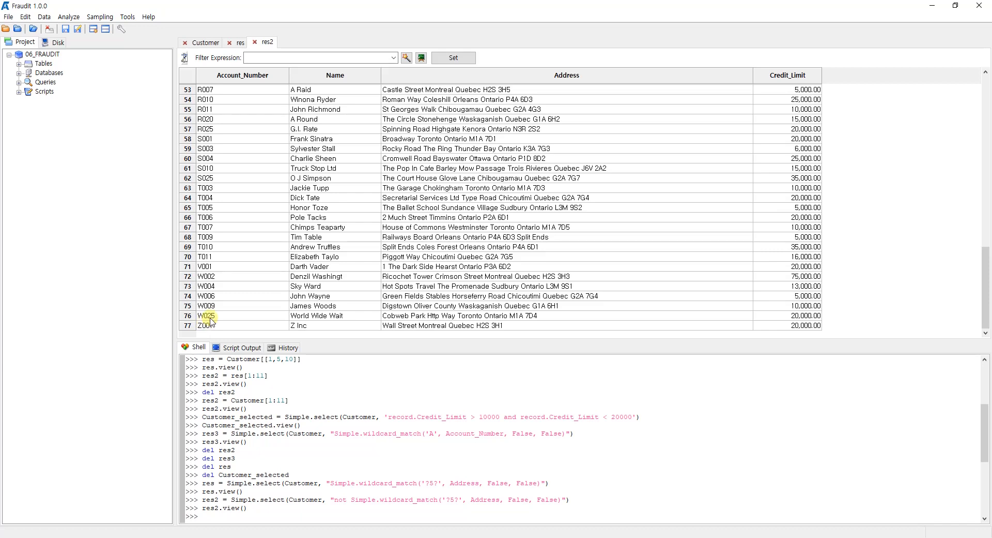
- Start a selection by Fraudit expression on the Customer table
click(44, 17)
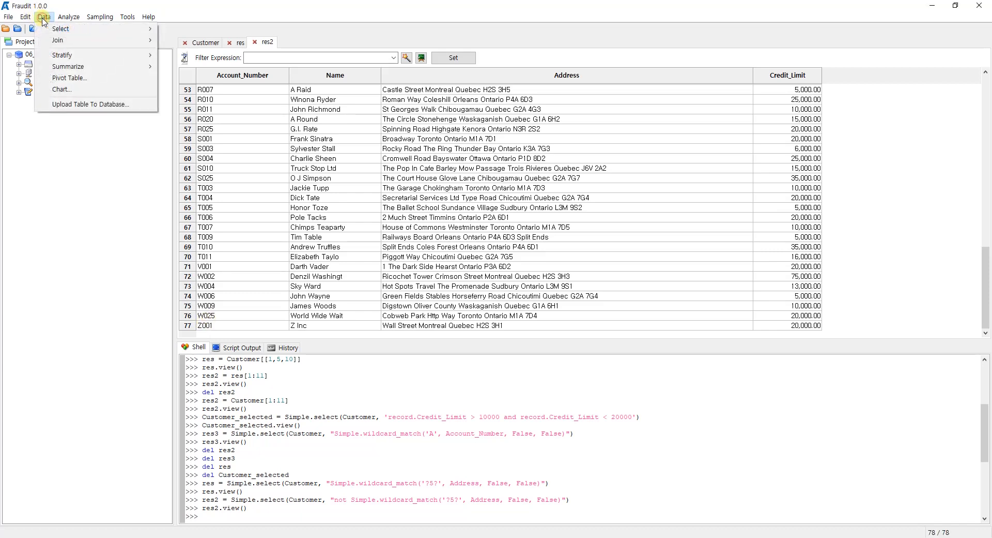
mouse_move(54, 30)
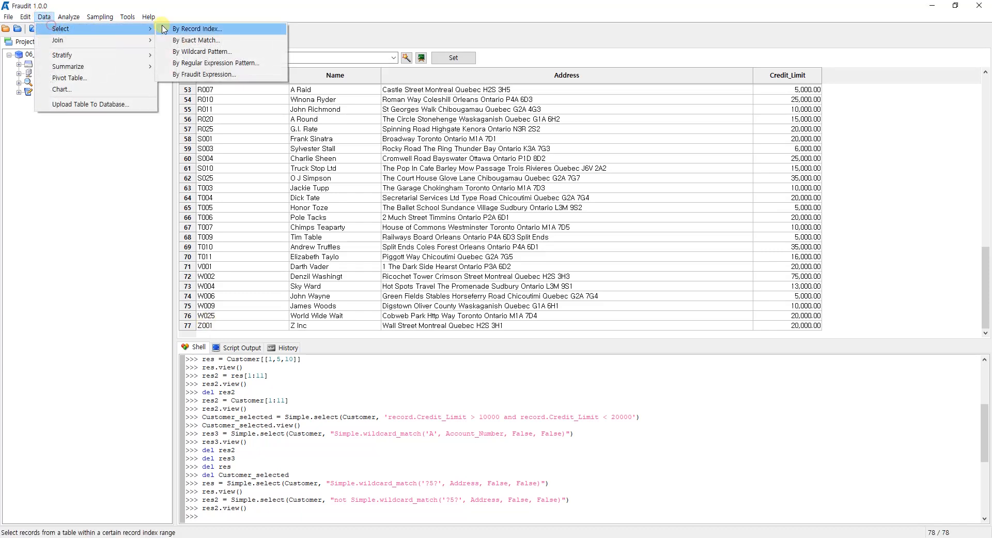
click(192, 77)
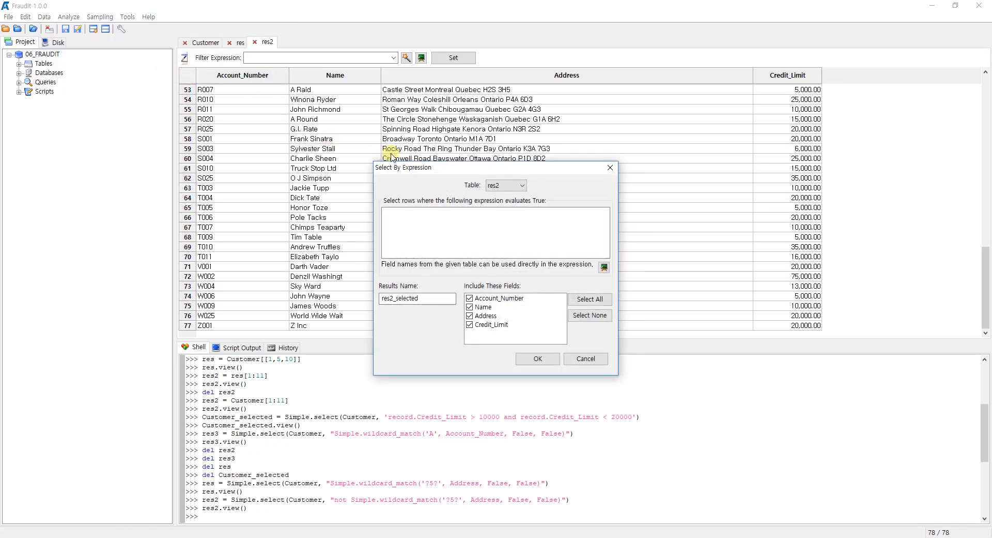
click(522, 185)
click(501, 196)
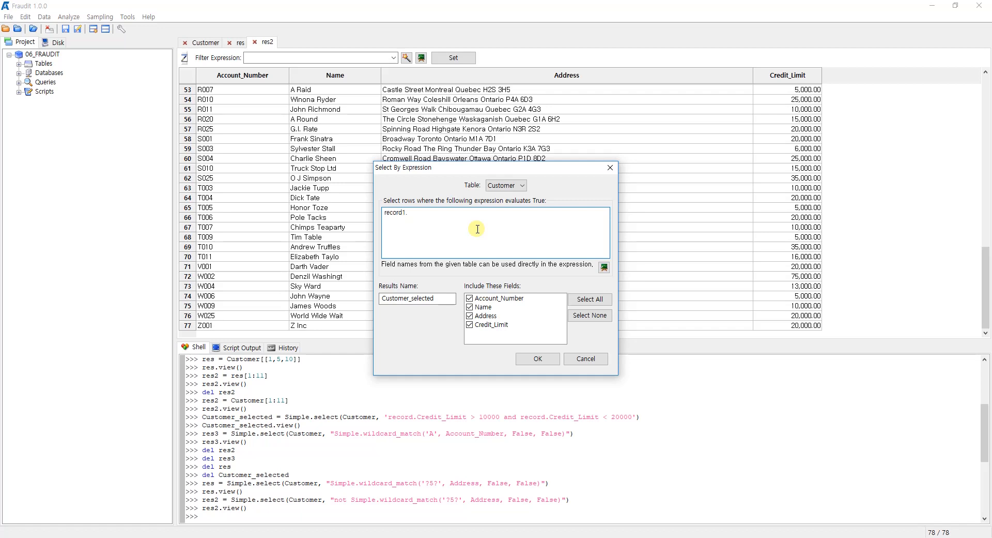
- Clear the text from the selection expression and open the Expression Builder
key(BackSpace)
key(BackSpace)
key(BackSpace)
key(BackSpace)
key(BackSpace)
key(BackSpace)
key(BackSpace)
click(604, 266)
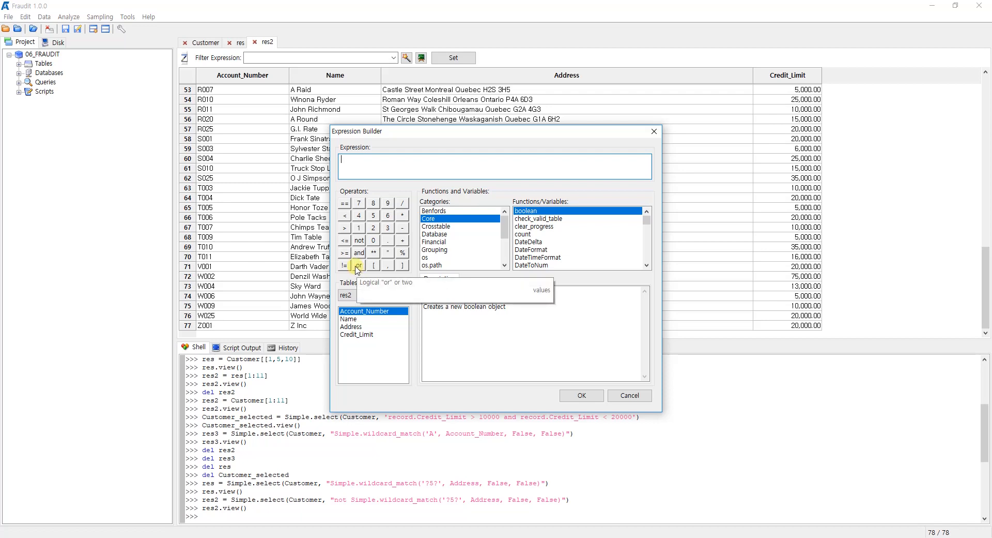
- Build the expression Credit_Limit > 0 and Credit_Limit < 10000 from the Customer table's field and accept it
click(368, 295)
click(368, 303)
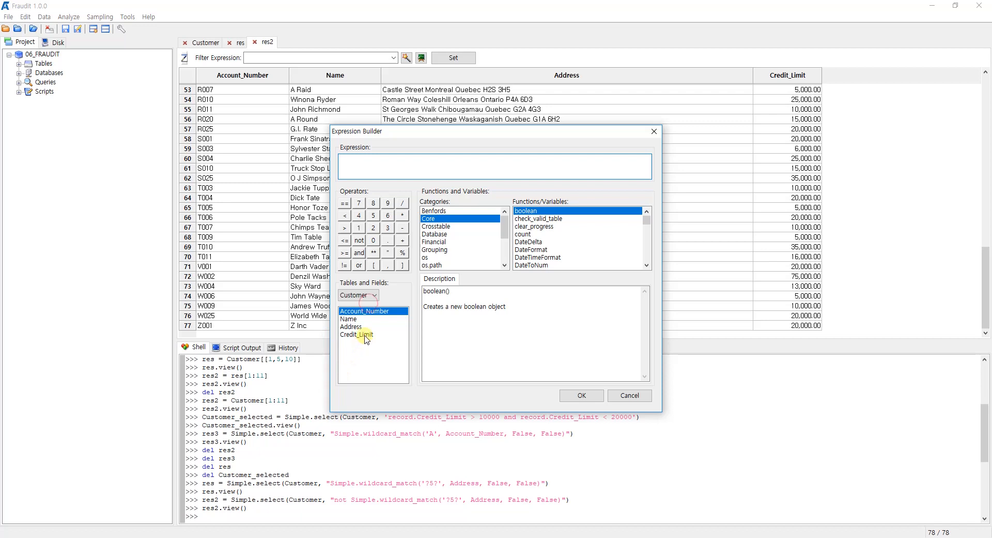
double_click(366, 335)
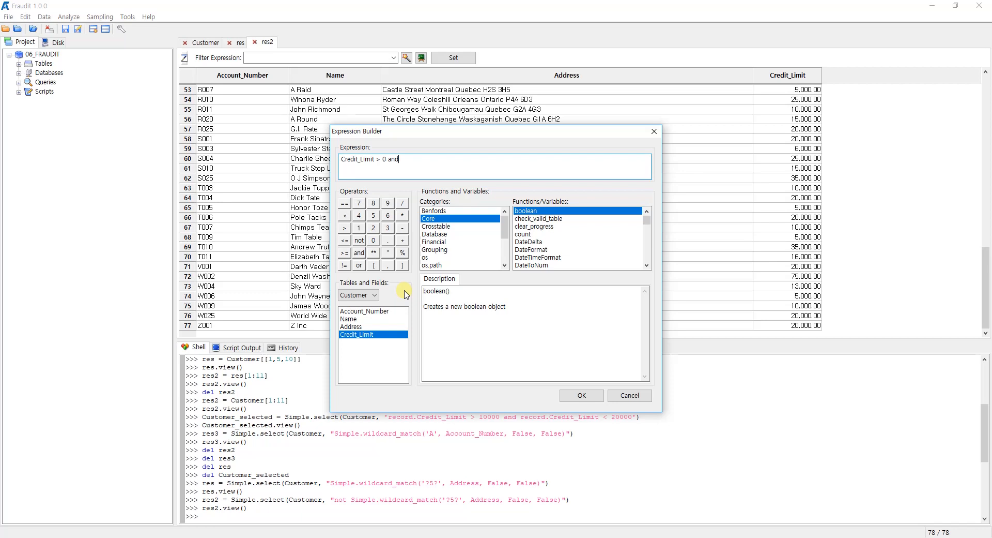
double_click(377, 336)
click(572, 402)
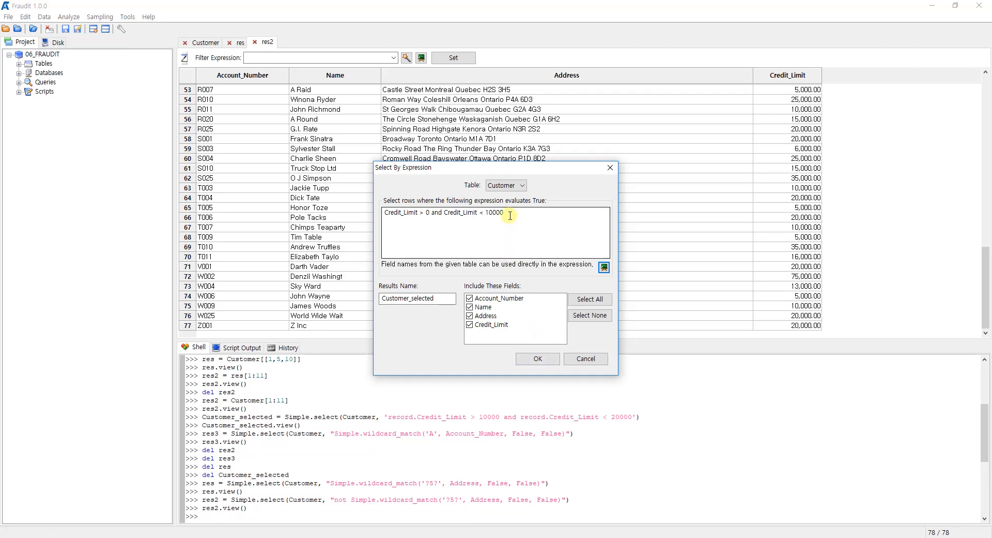
- Run the expression selection on Customer into Customer_selected with all fields, and review the extracted Credit_Limit values
drag(509, 213, 373, 213)
click(444, 214)
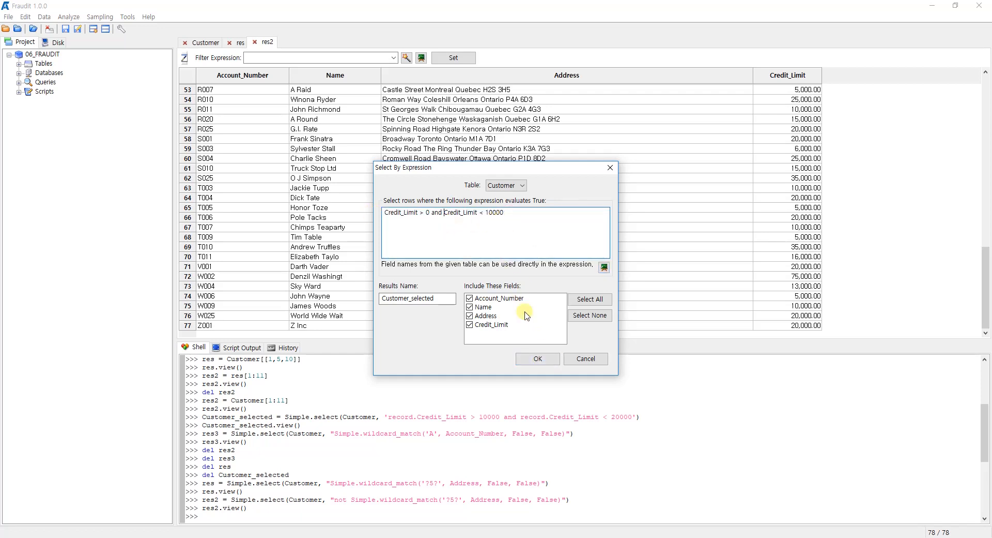
click(538, 359)
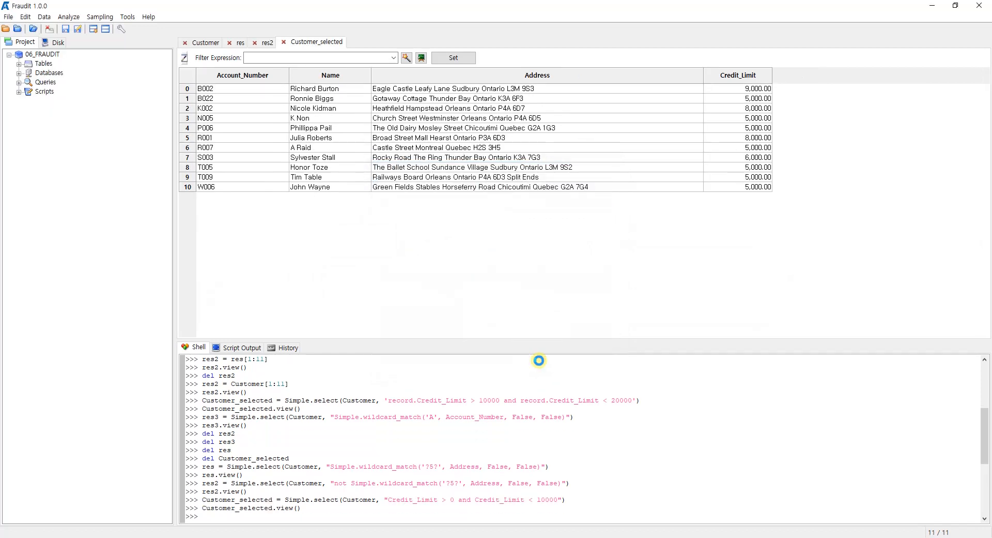
drag(751, 88, 751, 187)
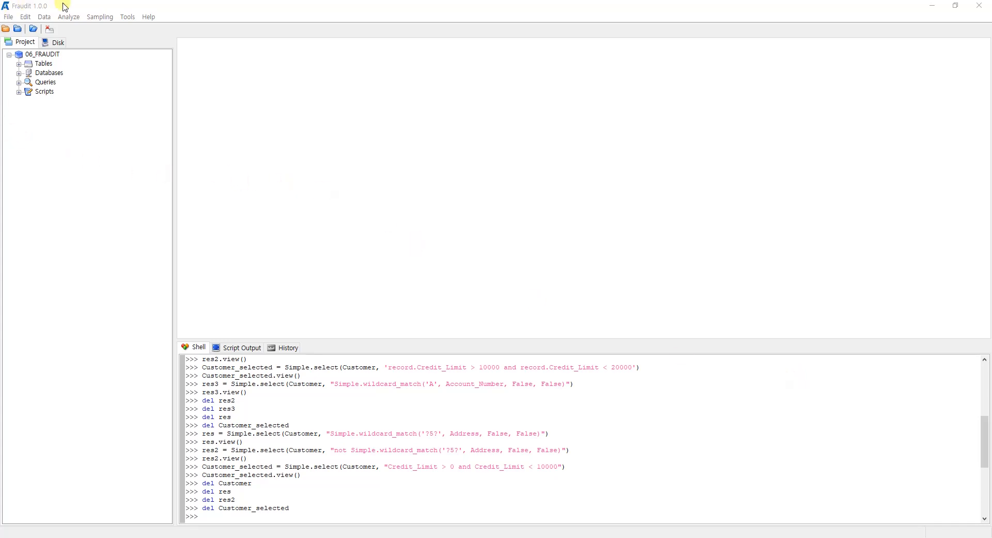
click(45, 16)
mouse_move(89, 45)
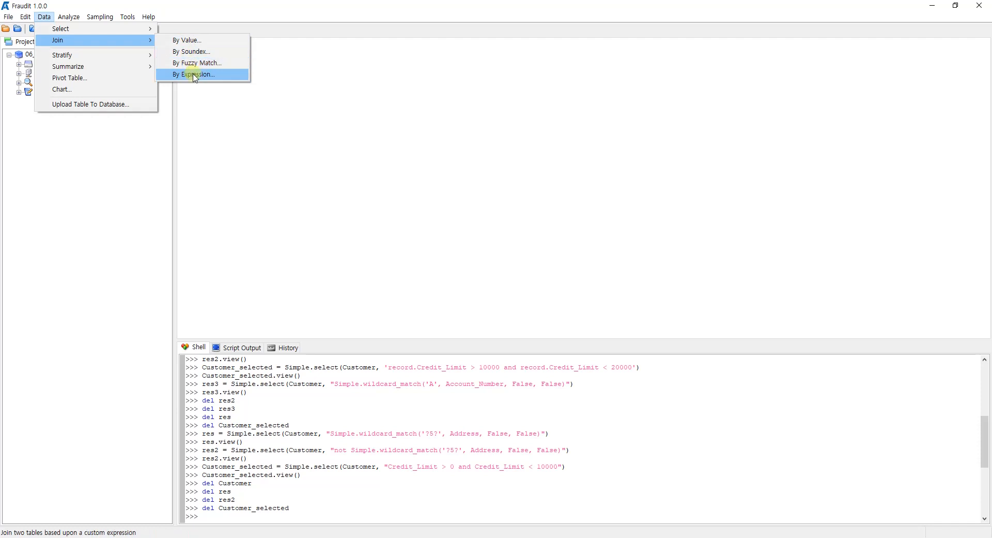
click(335, 90)
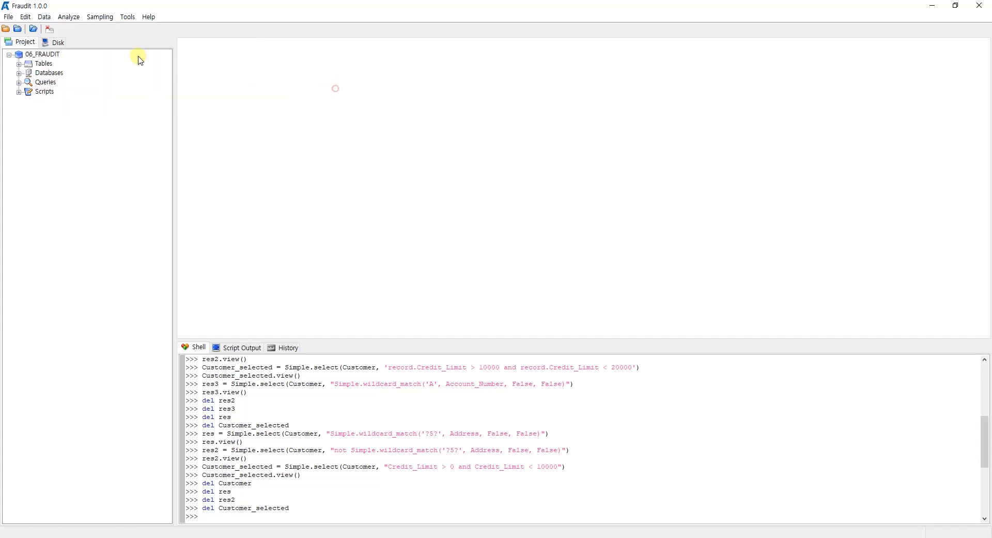
- Open the table file test.tbl
click(34, 29)
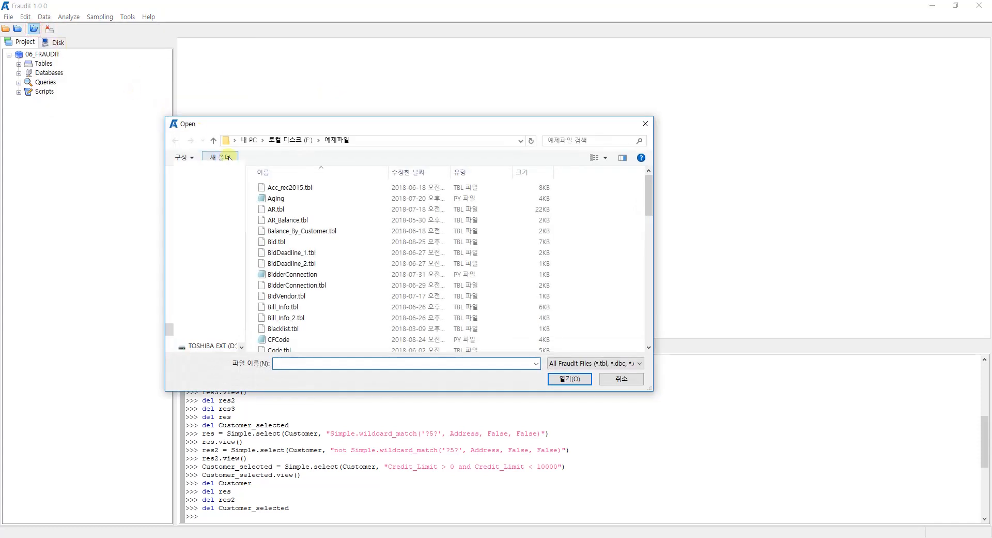
drag(646, 199, 646, 323)
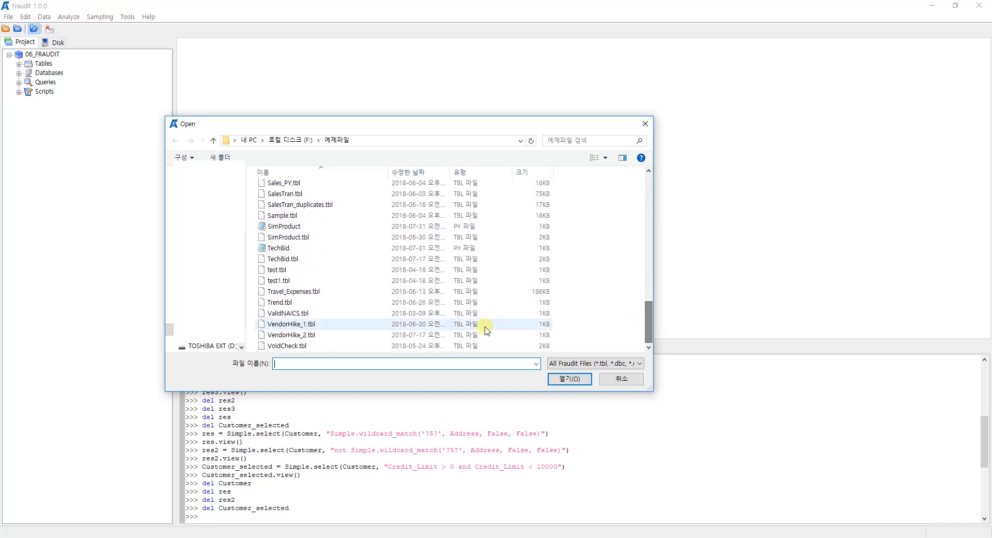
click(273, 271)
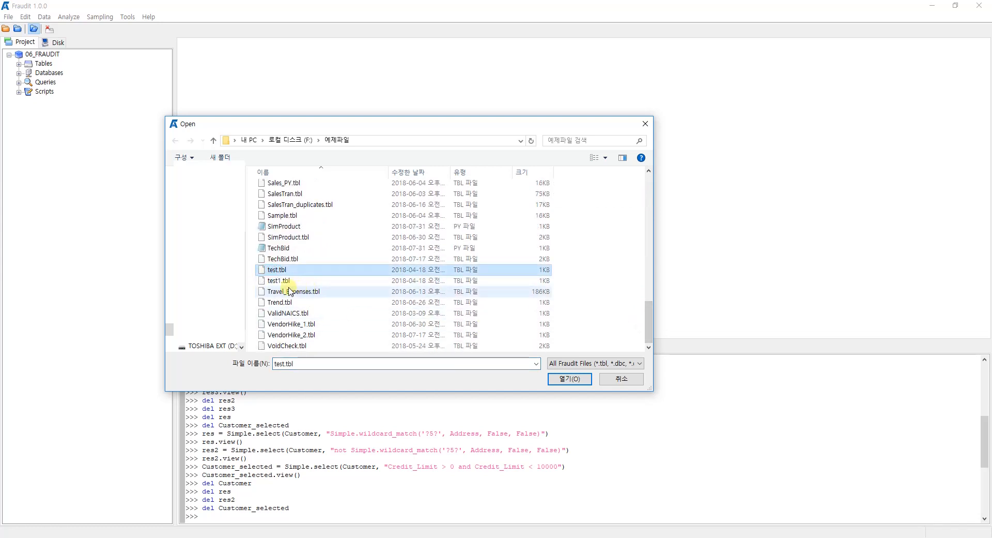
click(566, 379)
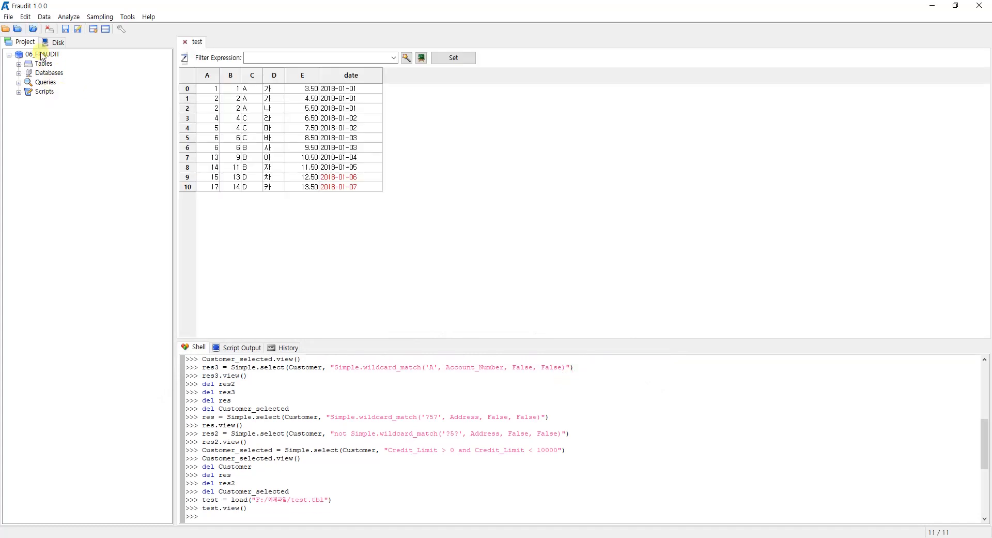
- Open the table file test1.tbl alongside the test table
click(33, 29)
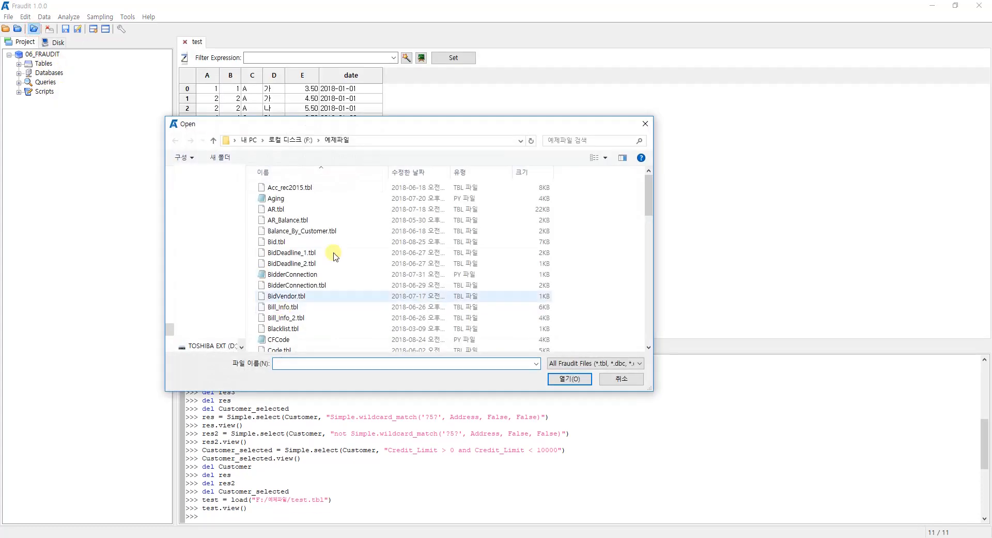
drag(646, 195, 650, 336)
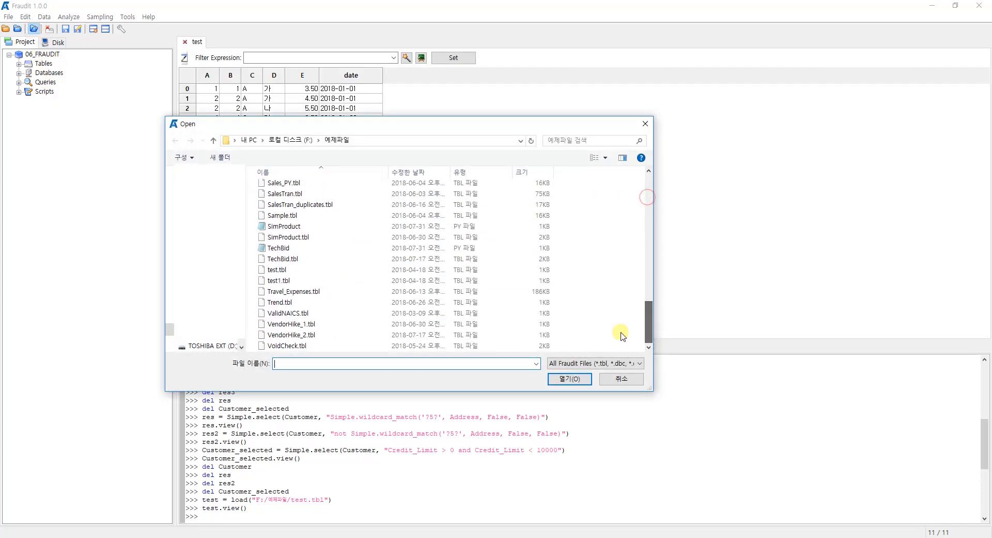
click(284, 280)
click(571, 380)
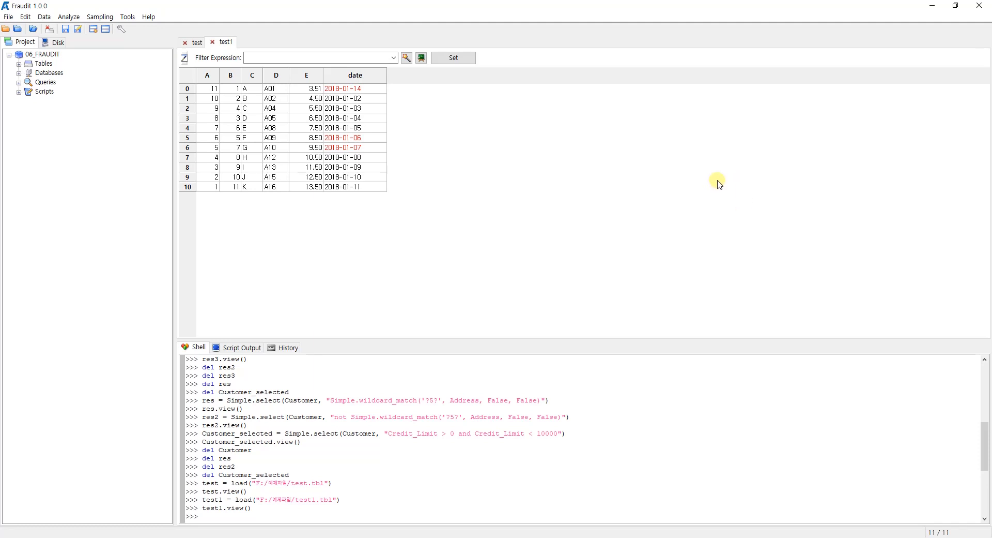
- Start a join by value with test as the first table and test1 as the second table
click(45, 19)
click(66, 40)
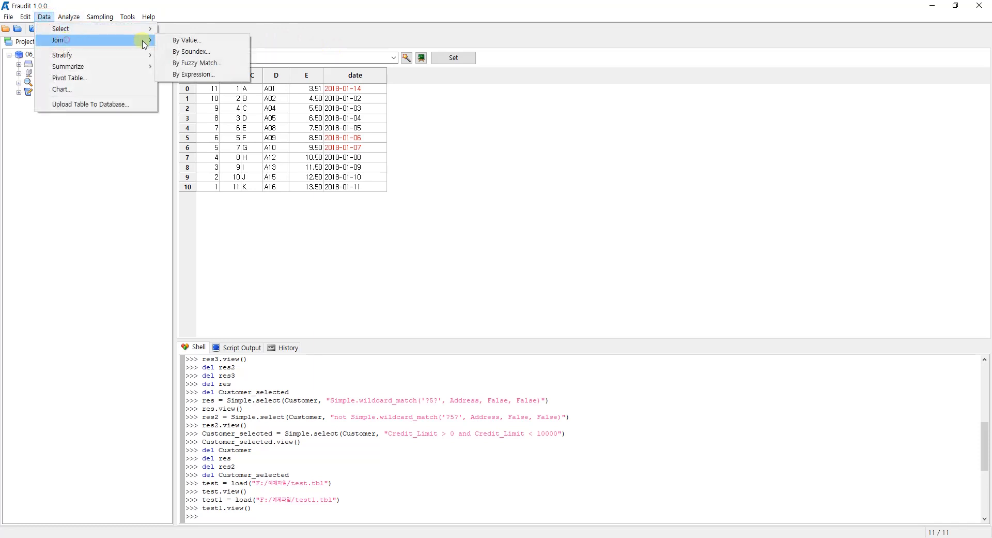
click(176, 43)
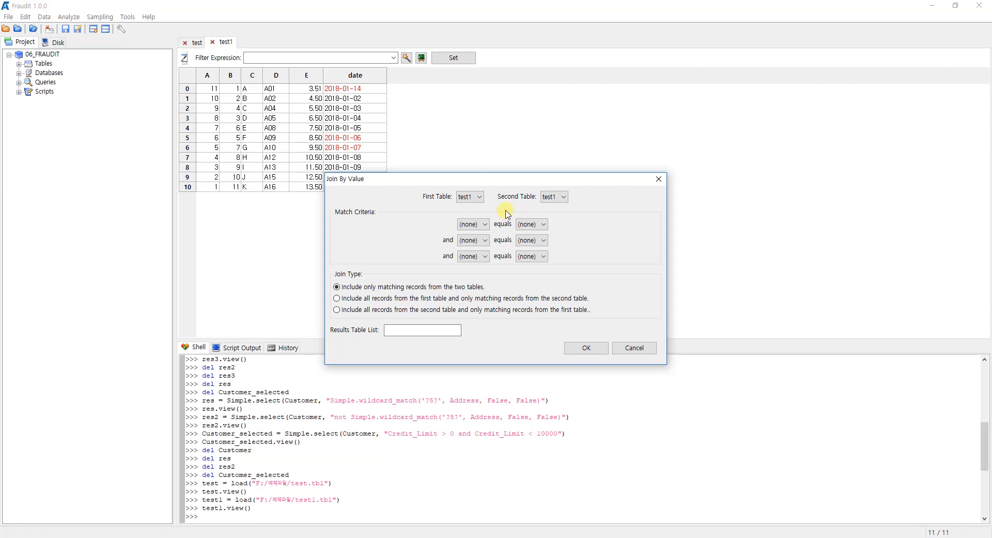
click(476, 206)
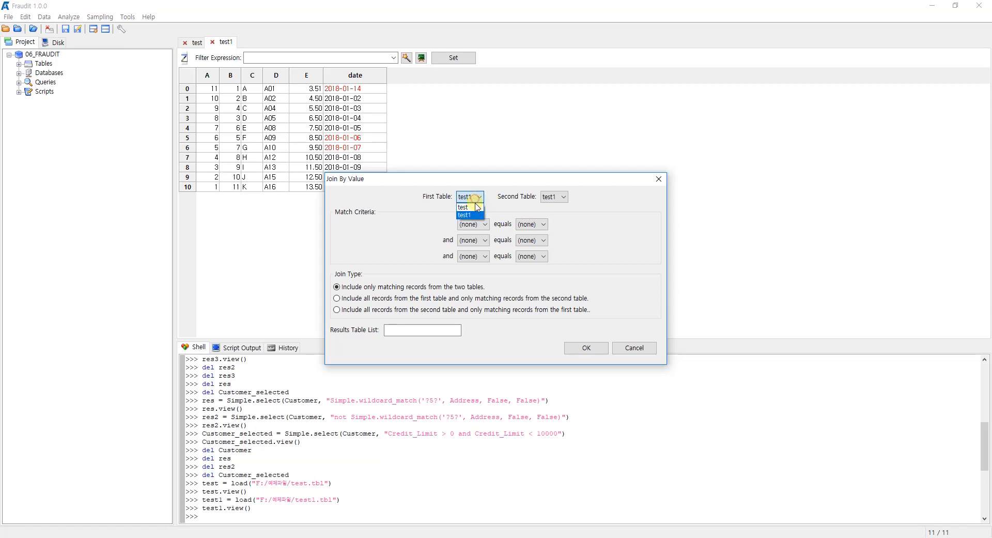
click(468, 206)
click(553, 203)
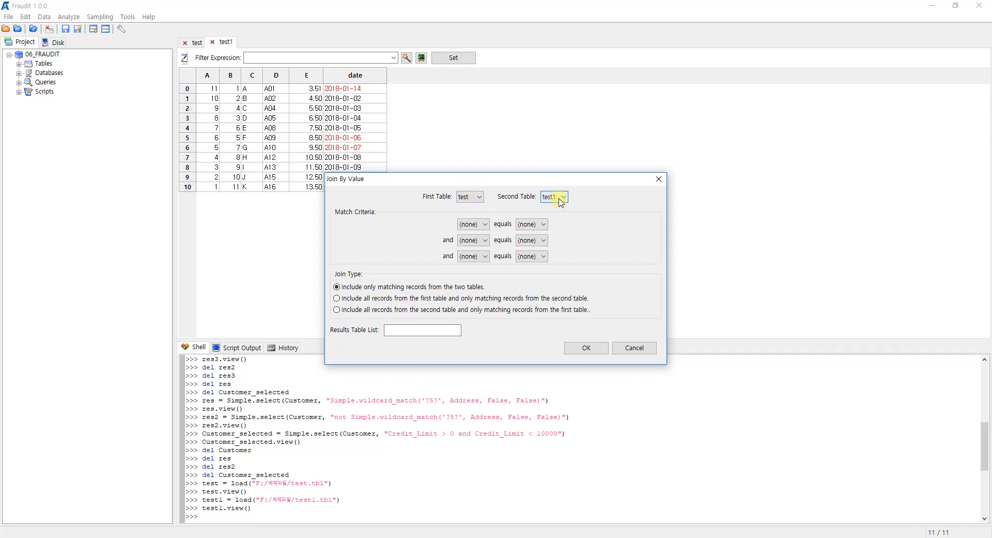
click(482, 201)
- Set the first match criterion to field A of test equals field A of test1
click(486, 228)
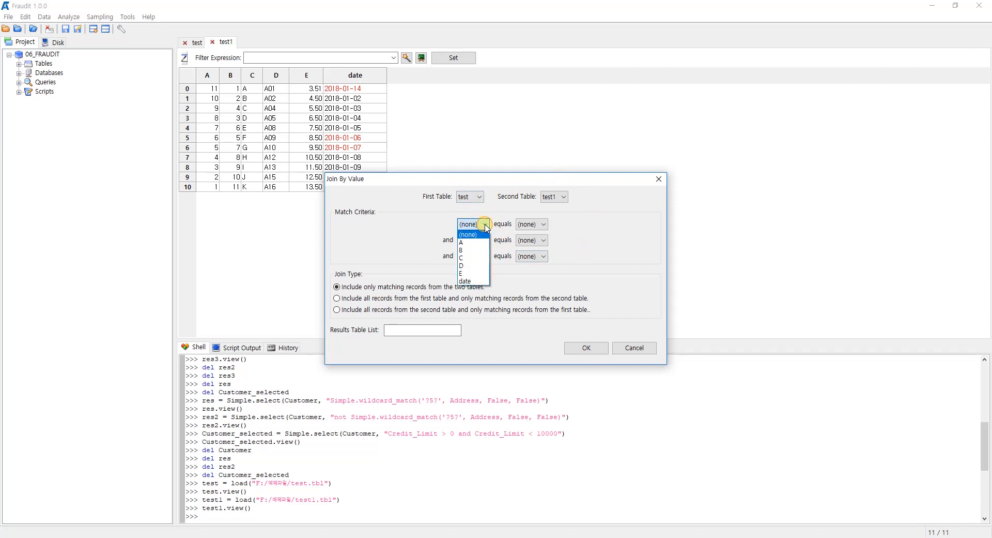
click(480, 241)
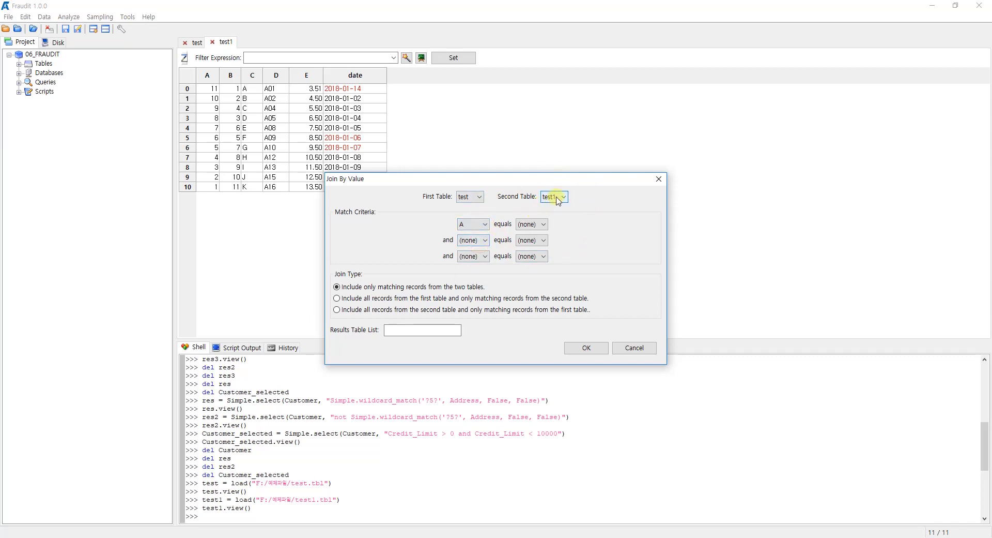
click(543, 224)
click(528, 242)
- Try the three join types in turn, ending on all records from the second table and only matching ones from the first
click(337, 309)
click(337, 287)
click(337, 298)
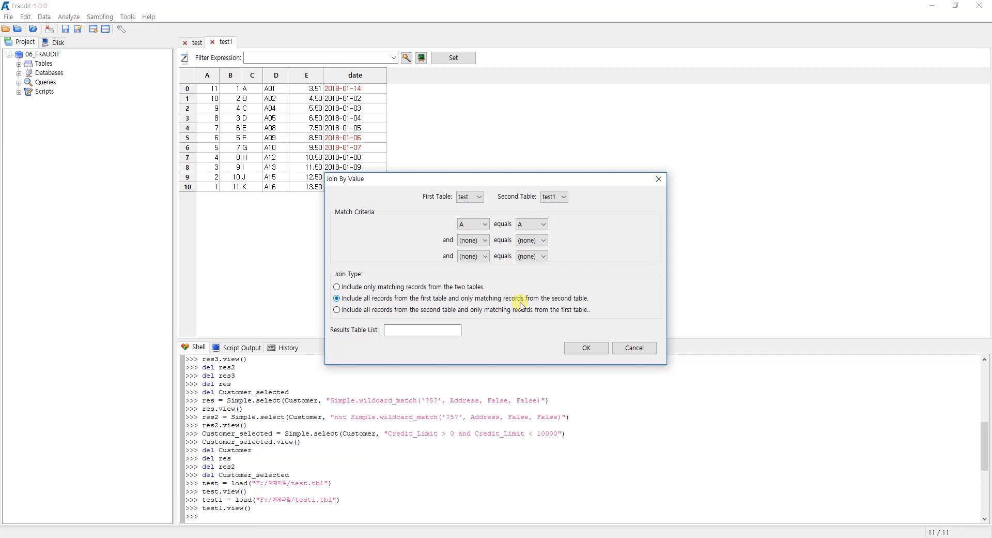
click(337, 310)
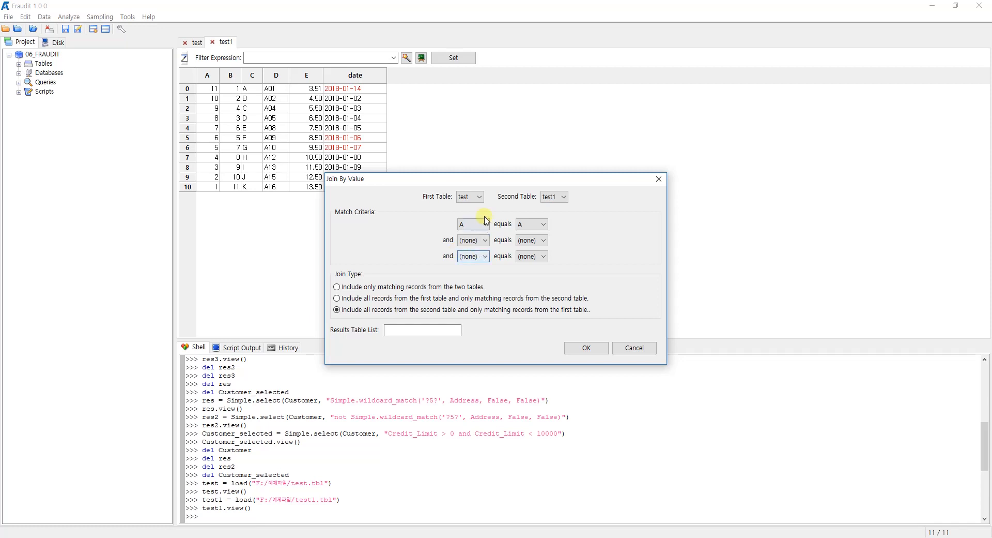
- Swap the join's first and second tables, and restore test as first and test1 as second
click(479, 197)
click(475, 215)
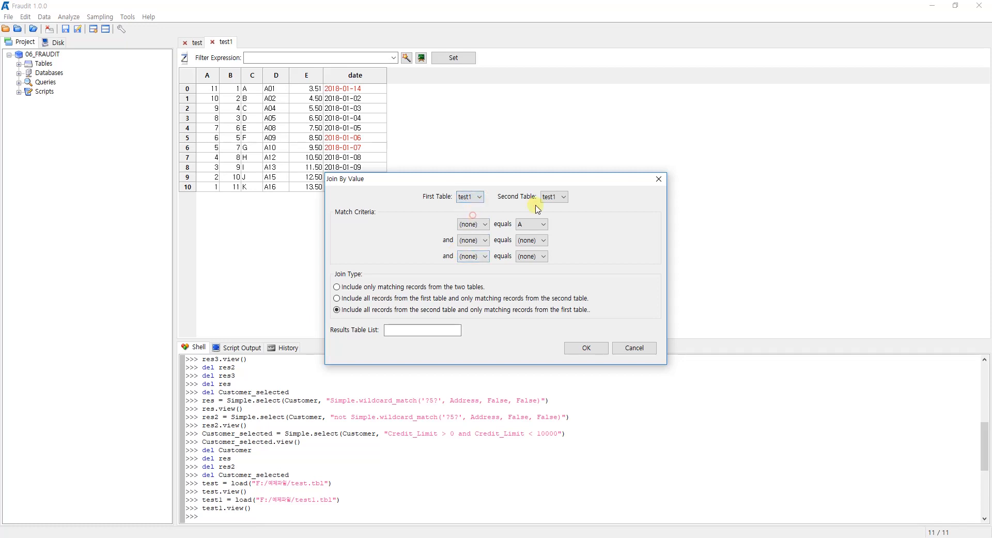
click(551, 196)
click(550, 206)
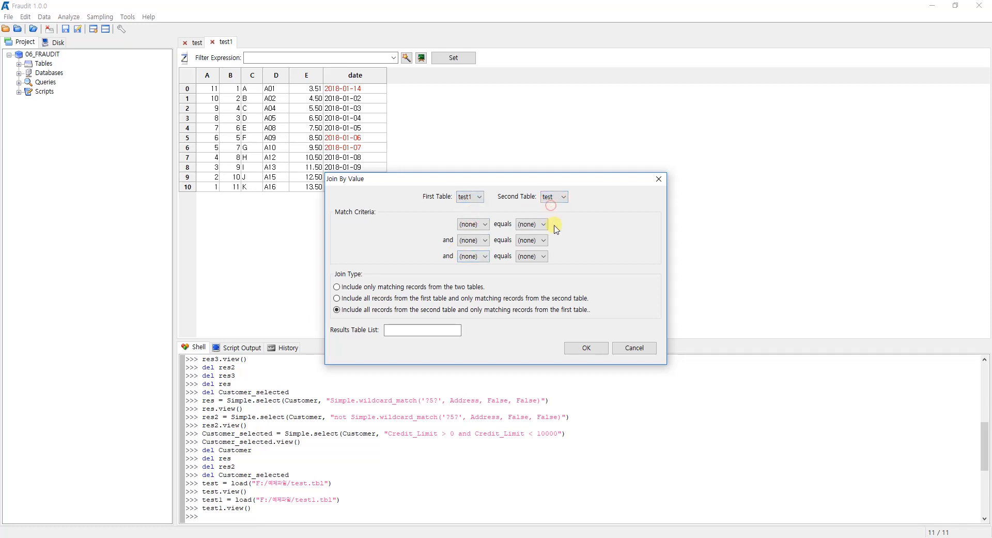
click(474, 200)
click(475, 207)
click(563, 197)
click(561, 213)
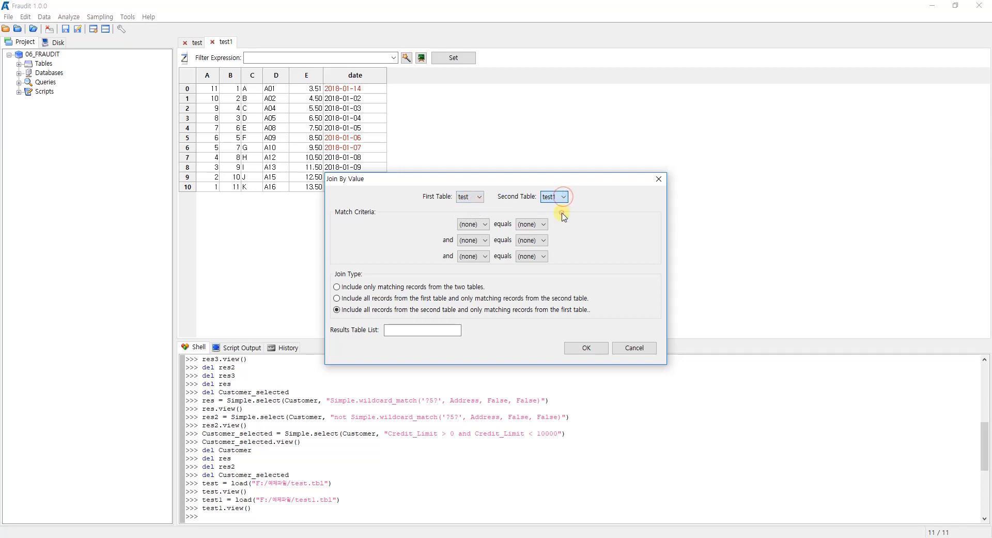
- Join test and test1 where A equals A, including only matching records, with the results table named res
click(480, 223)
click(482, 244)
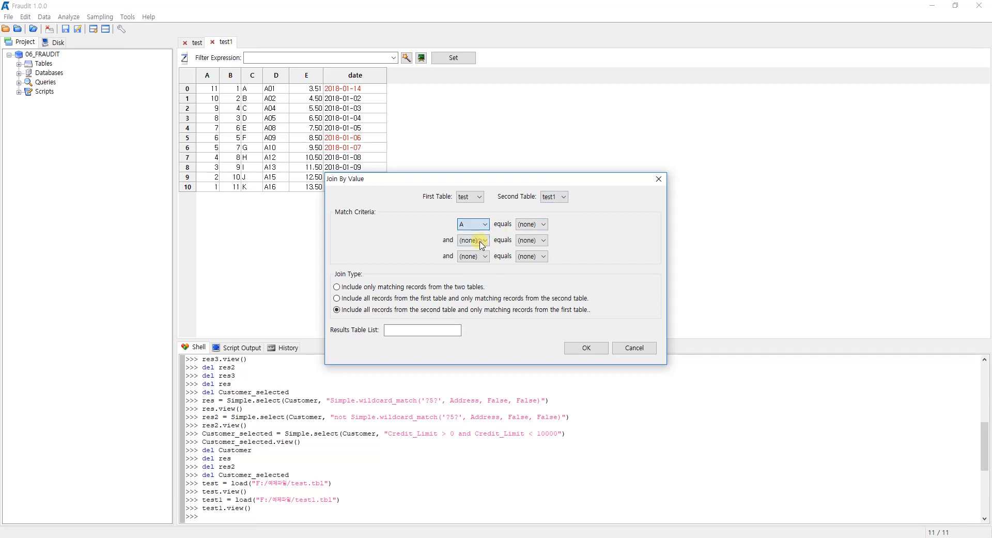
click(527, 223)
click(530, 241)
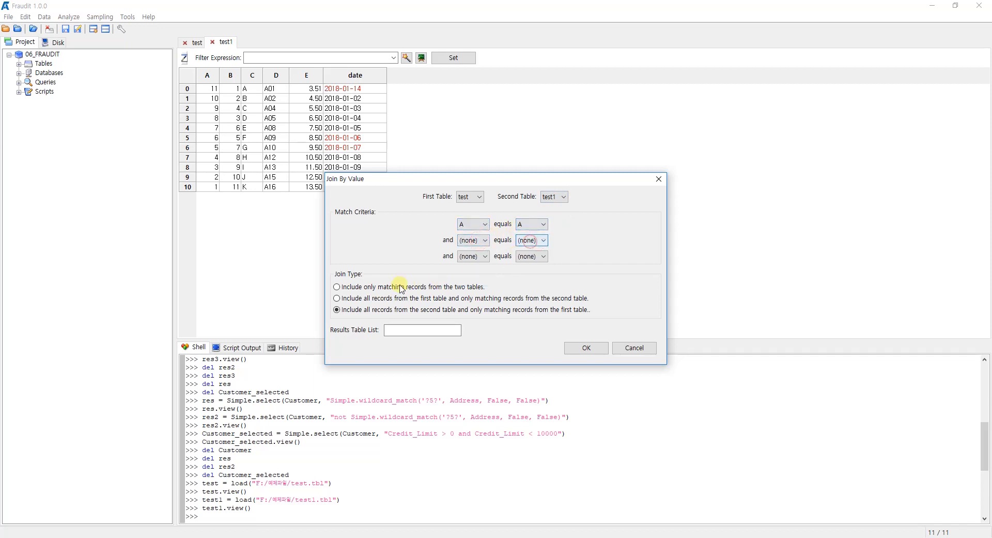
click(336, 287)
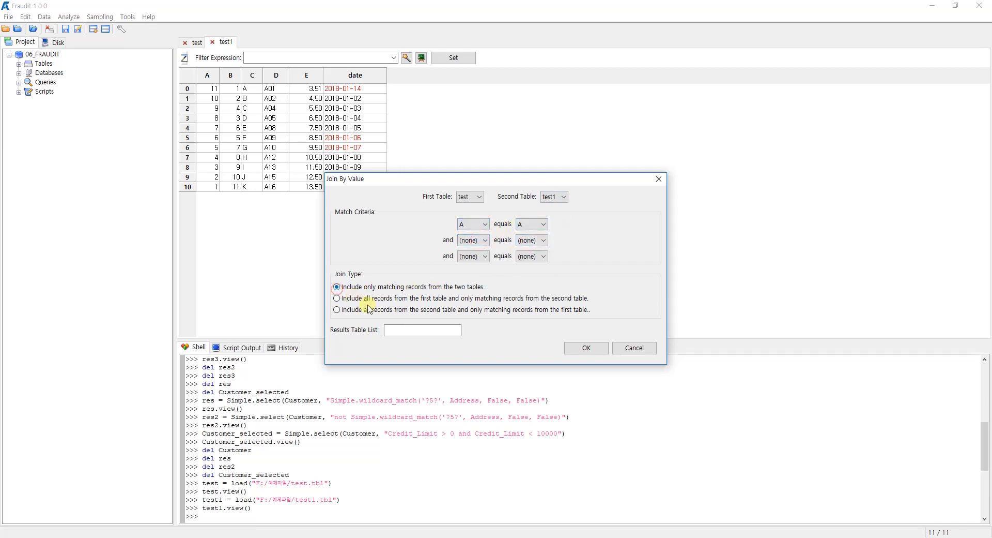
click(409, 328)
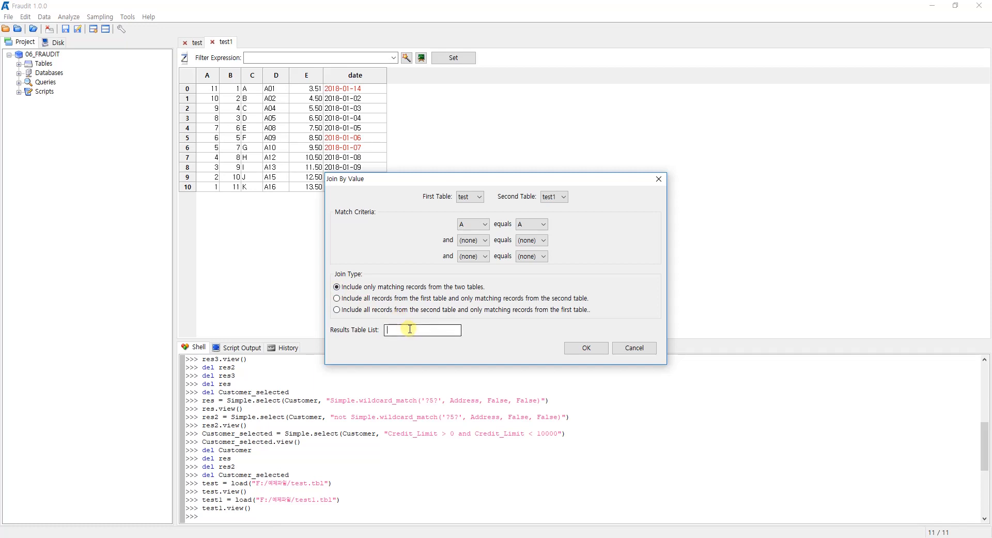
text(res)
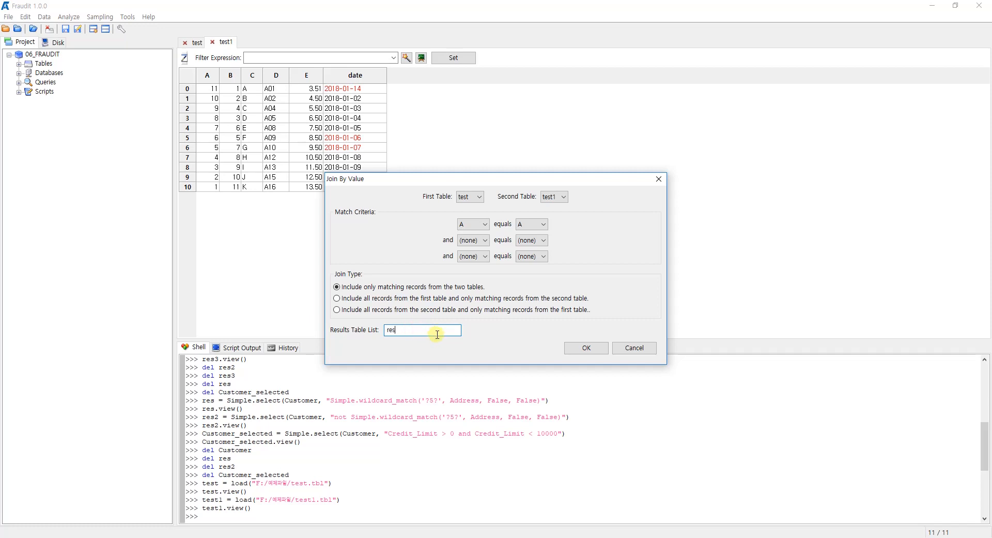
click(581, 348)
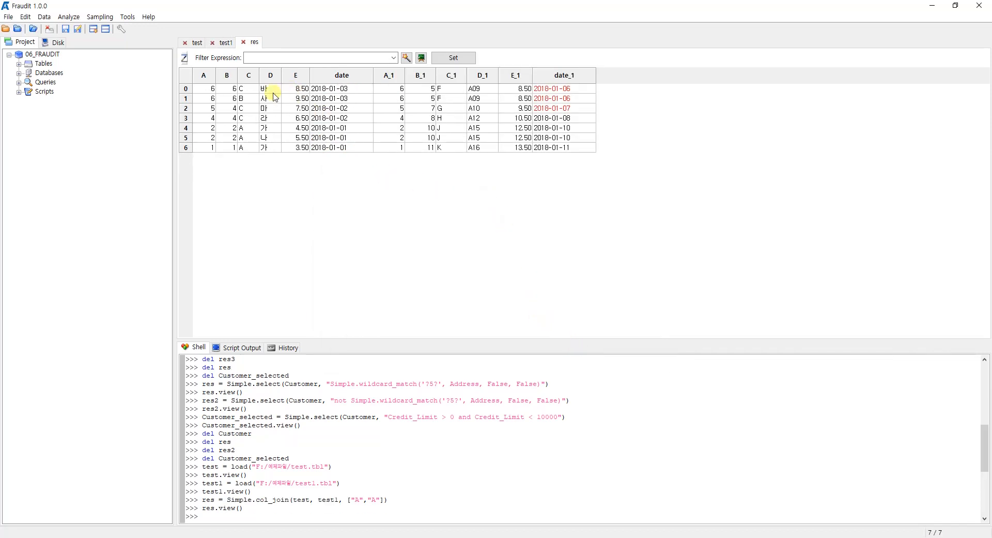
- Compare the columns A to date in the joined table res with the source records in test
drag(206, 88, 348, 150)
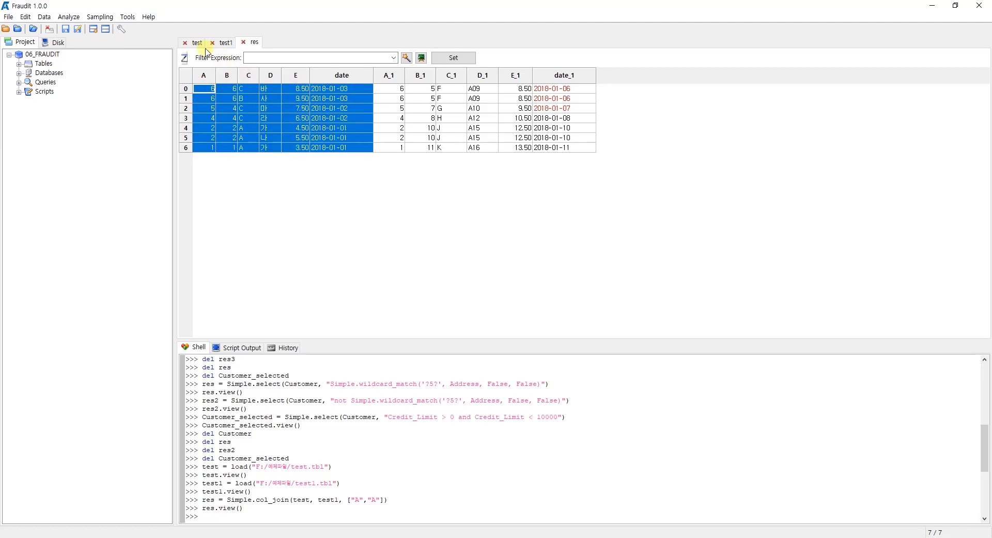
click(200, 44)
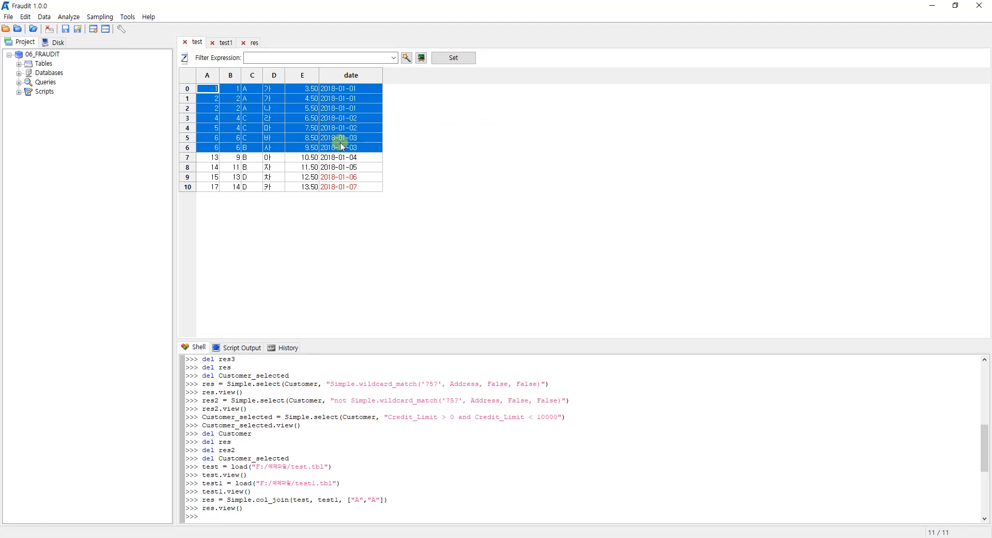
click(255, 43)
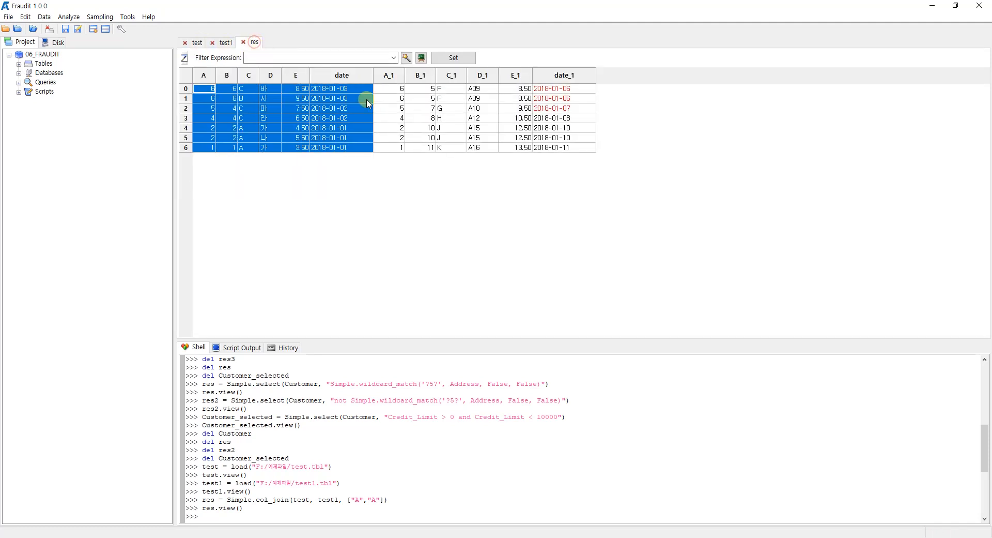
- Compare columns A_1 to date_1 in the joined table res with the source records in test1, and review both column groups
drag(390, 88, 588, 146)
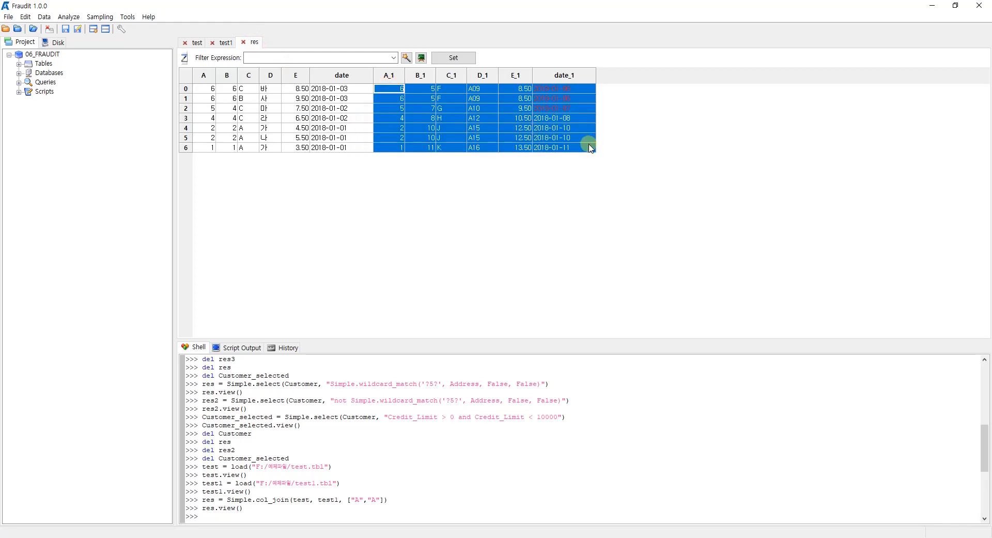
click(230, 45)
drag(217, 138, 372, 188)
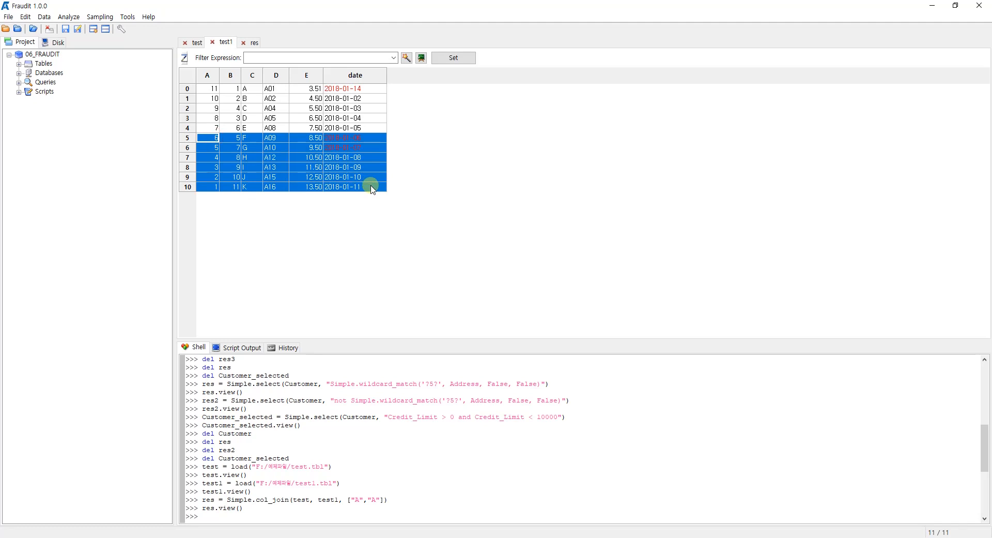
click(255, 44)
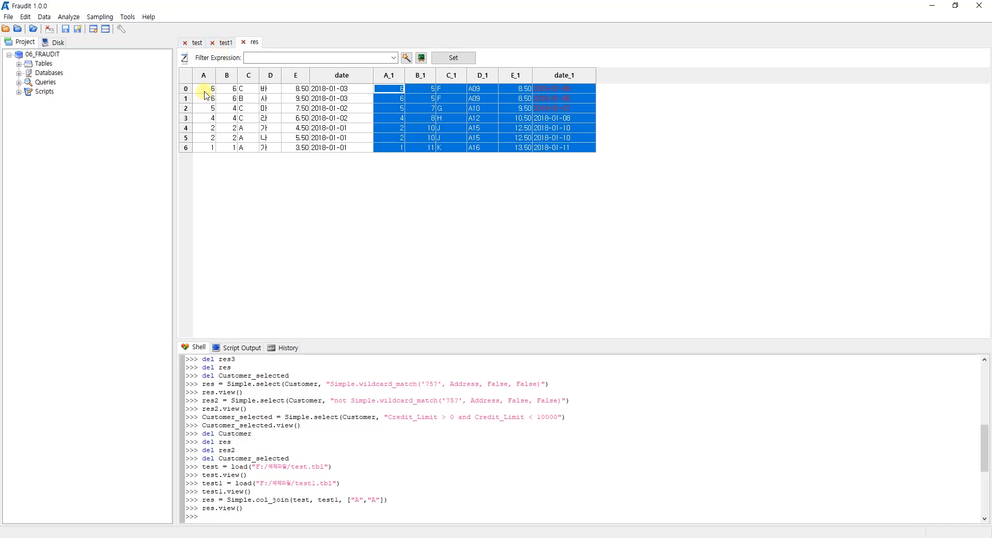
drag(206, 89, 339, 145)
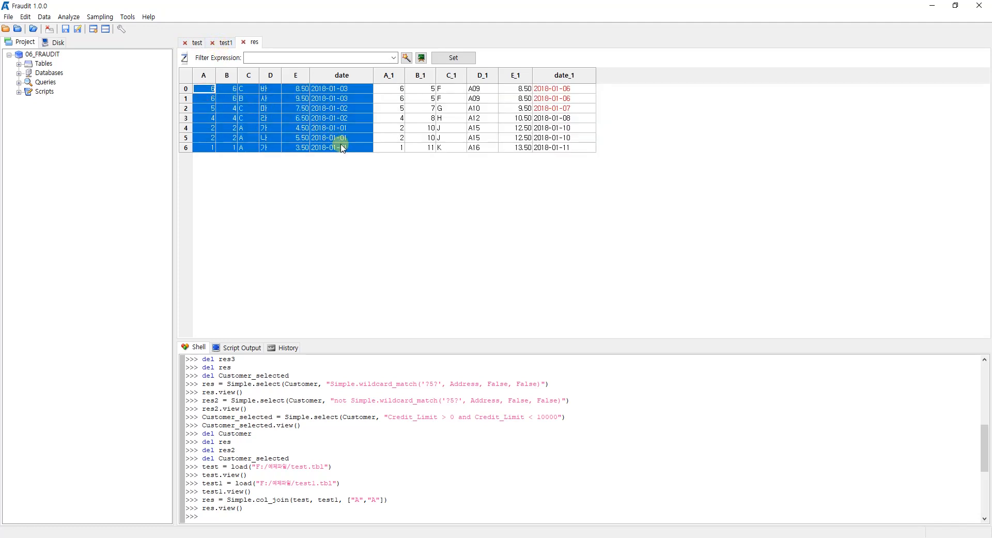
drag(401, 90, 565, 150)
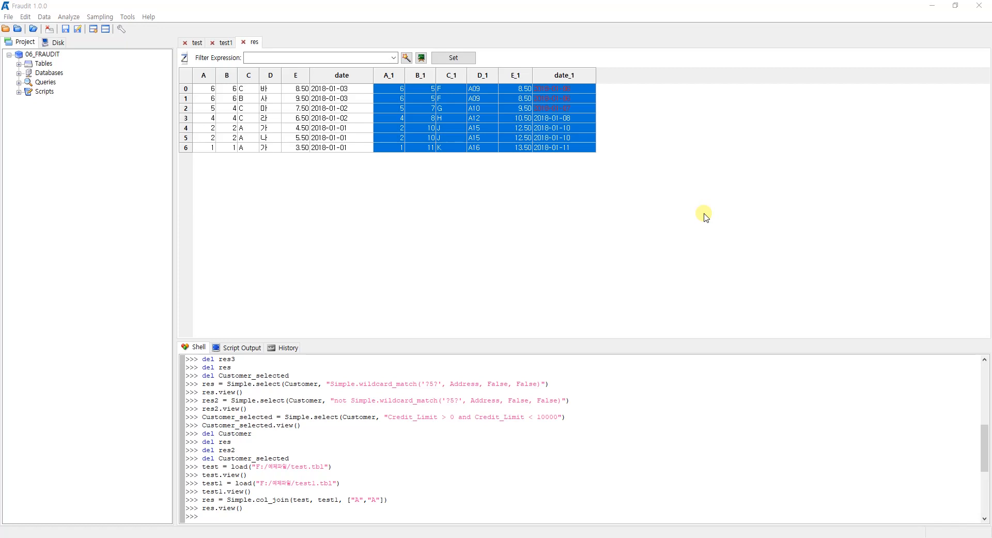
- Set up a join by value from test with test1 as the second table, matching where A equals A
click(197, 41)
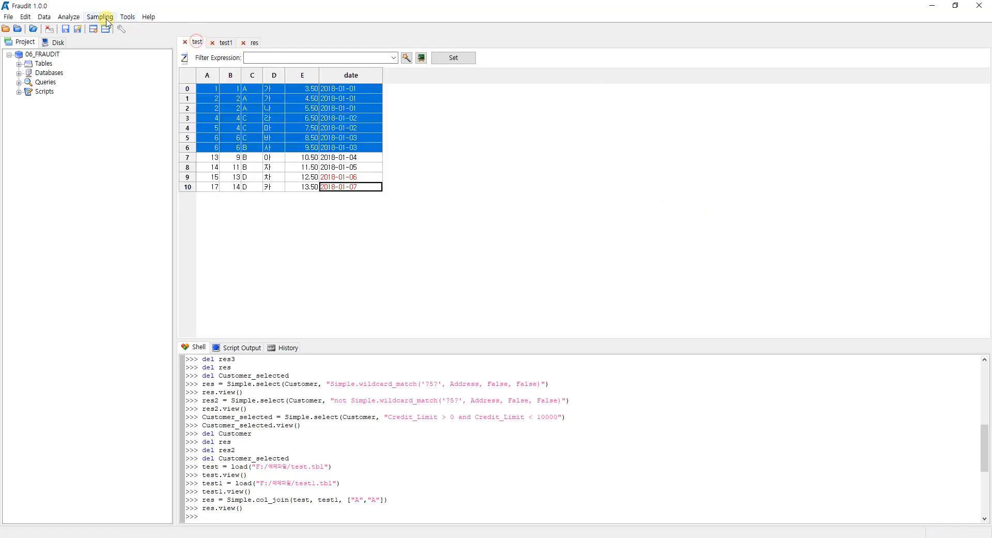
click(44, 16)
click(63, 39)
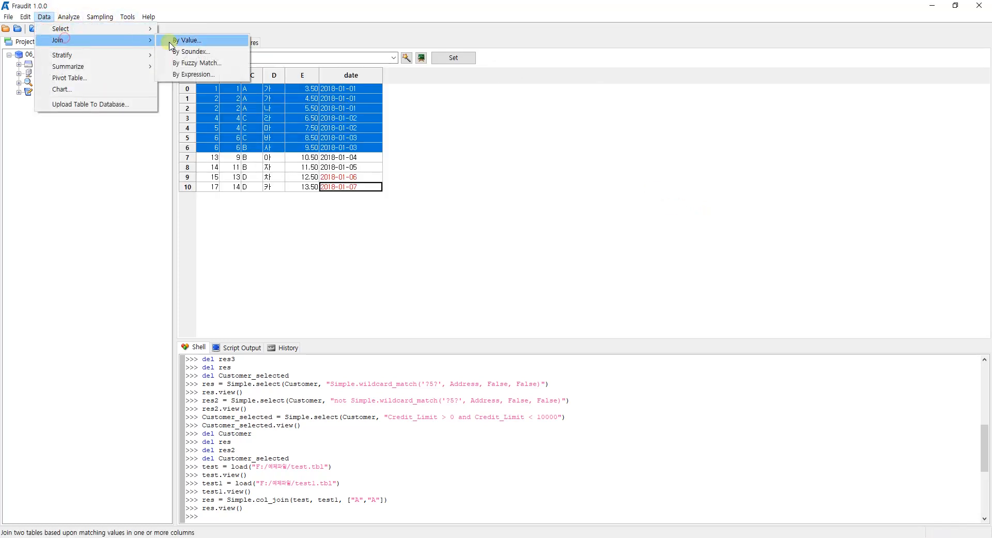
click(178, 41)
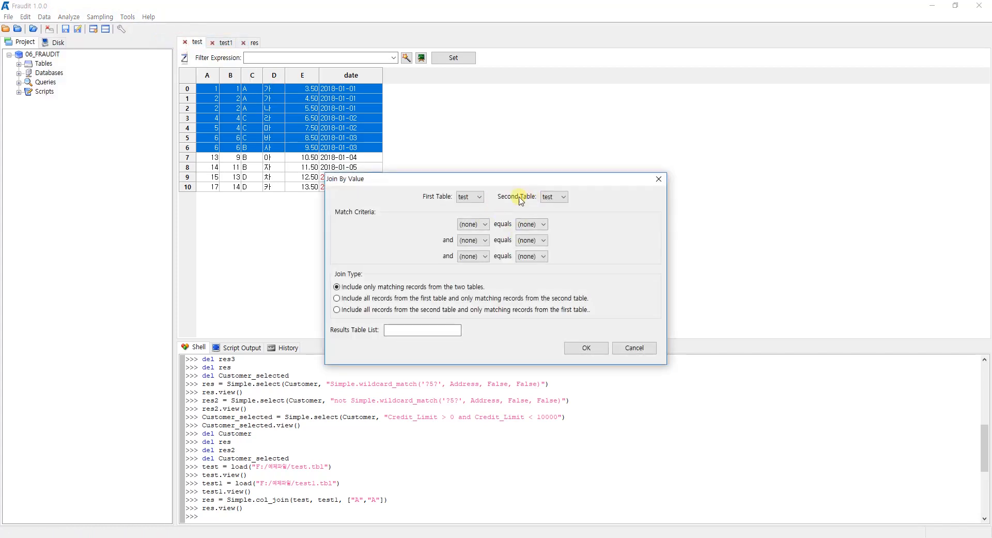
click(561, 197)
click(554, 220)
click(473, 224)
click(475, 240)
click(524, 226)
click(534, 240)
- Include all records from the first table and only matching ones from the second, and create the results table res2
click(337, 298)
click(398, 330)
text(res)
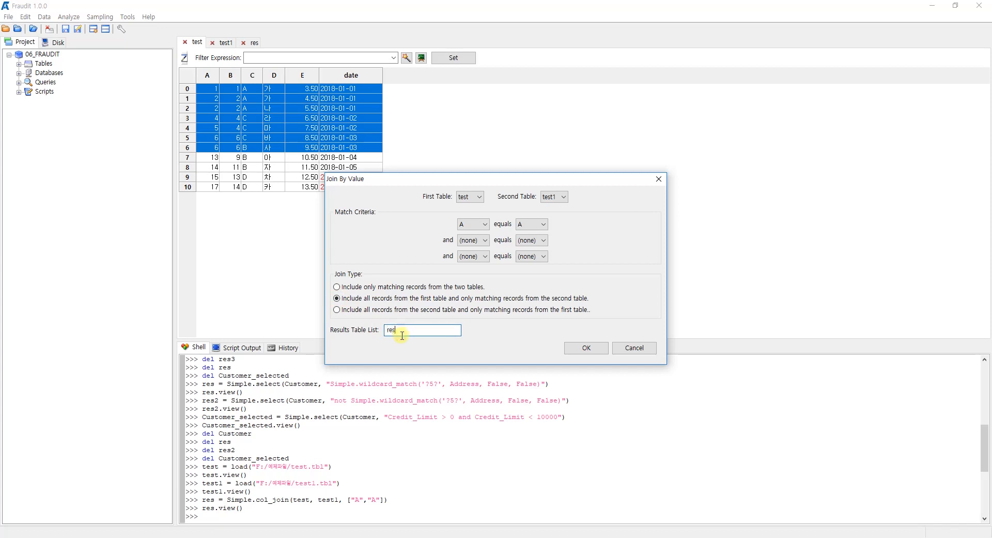
text(2)
click(585, 349)
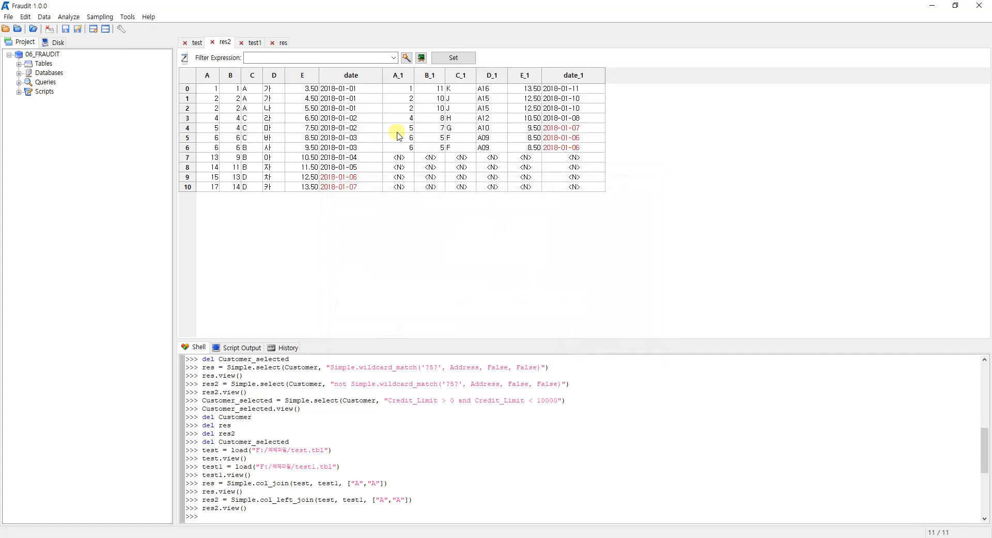
- Examine rows 0 to 6 of res2, and the columns A_1 to date_1 in rows 7 to 10
drag(210, 89, 569, 149)
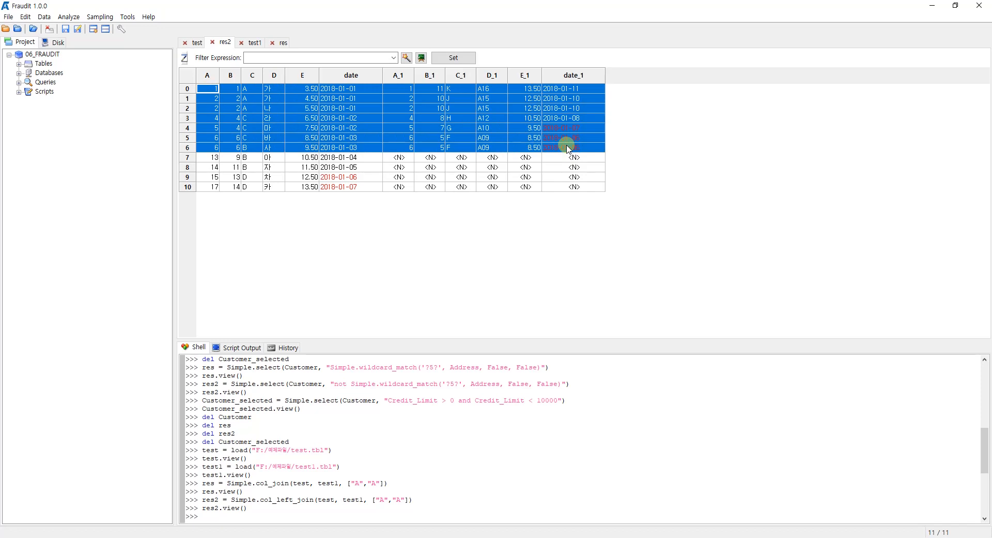
click(404, 157)
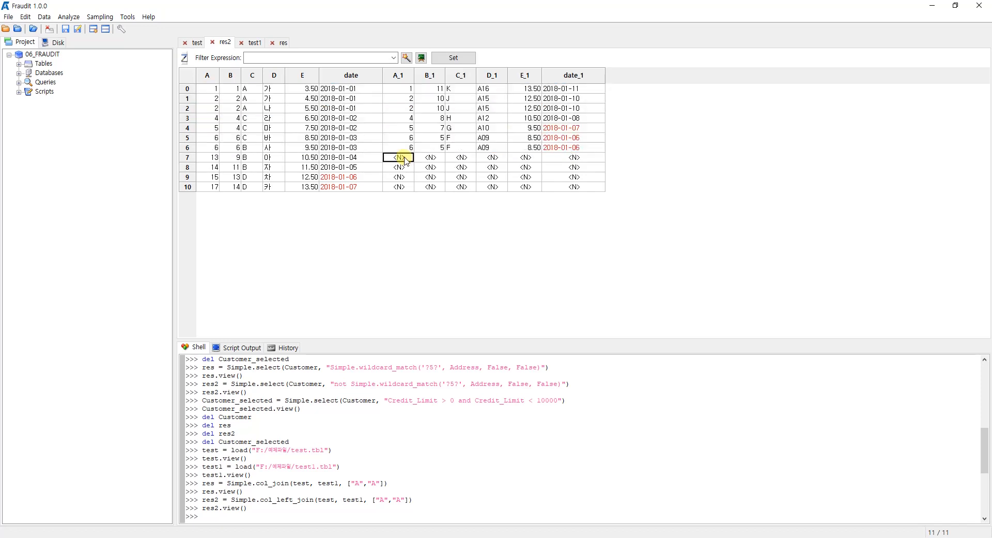
drag(405, 157, 576, 184)
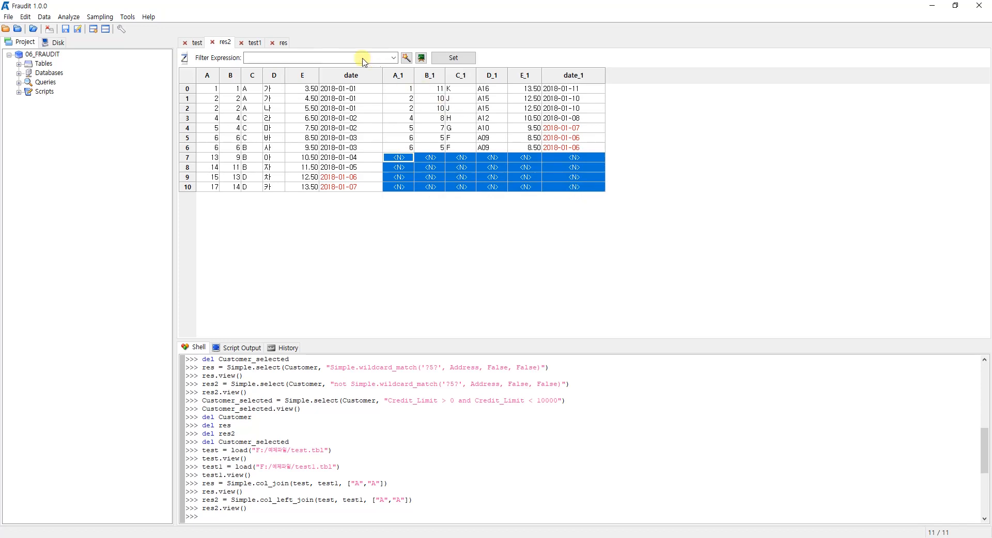
- Set up another join by value with test as first table and test1 as second, matching A to A
click(197, 42)
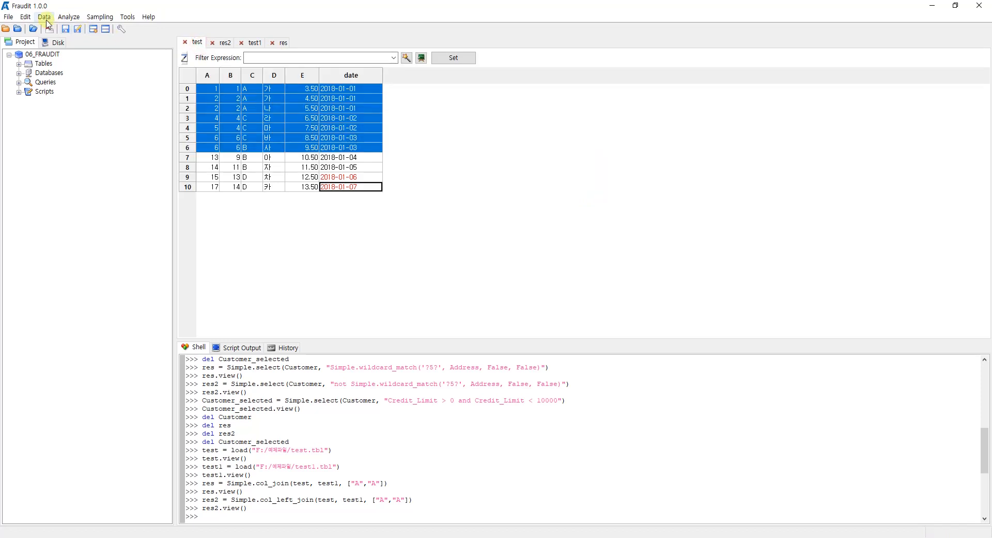
click(44, 17)
mouse_move(66, 42)
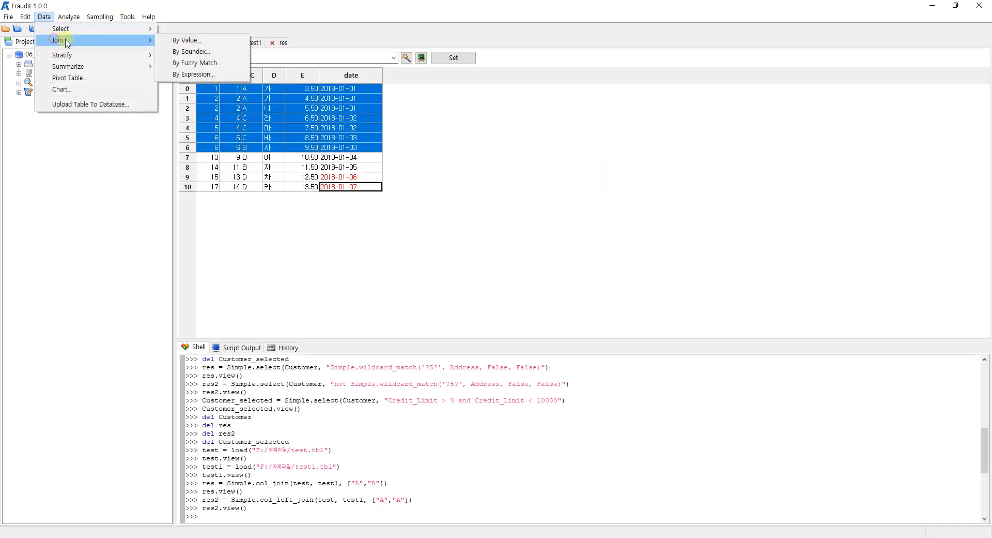
click(186, 40)
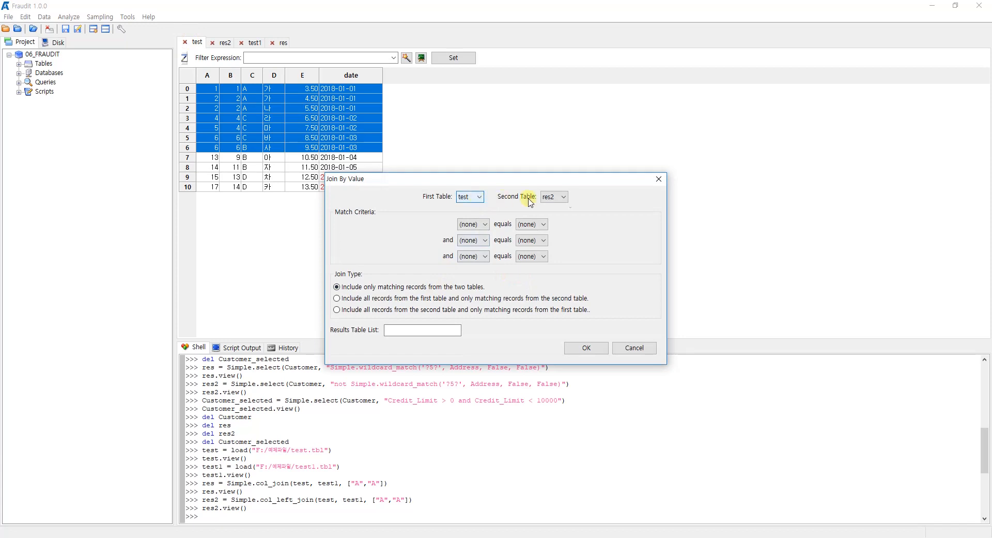
click(563, 196)
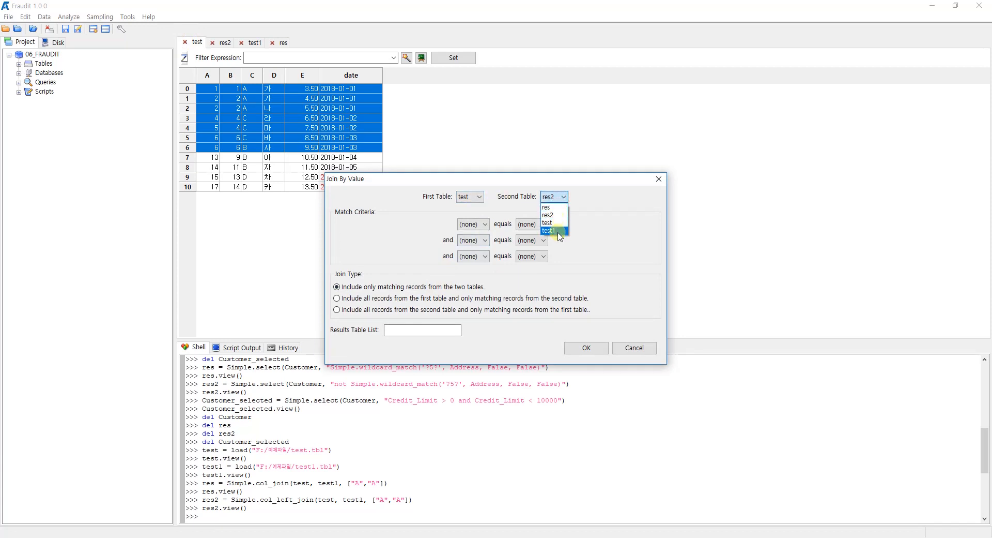
click(560, 232)
click(484, 224)
click(474, 242)
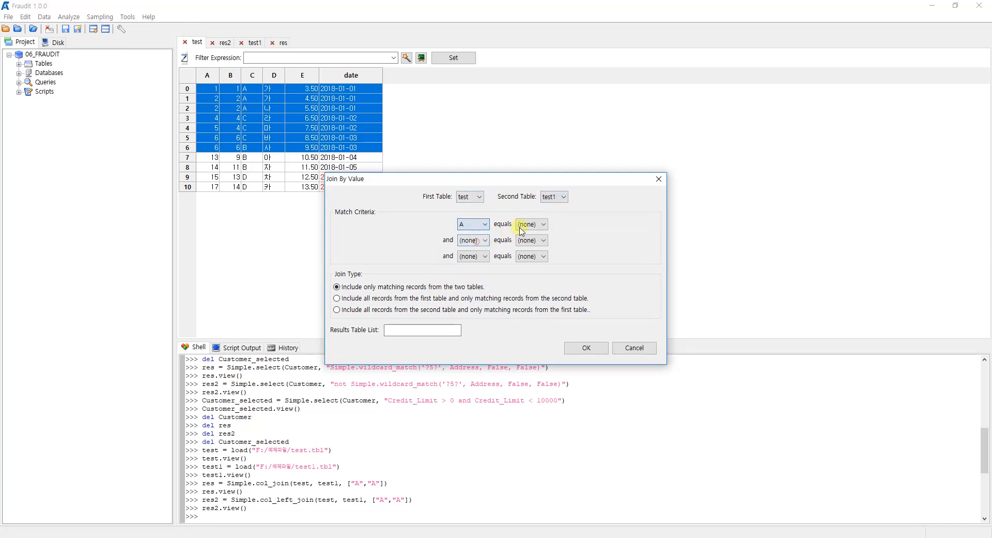
click(538, 224)
click(537, 242)
- Include all records from the second table and only matching ones from the first, and create the results table res3
click(336, 309)
click(421, 327)
text(res3)
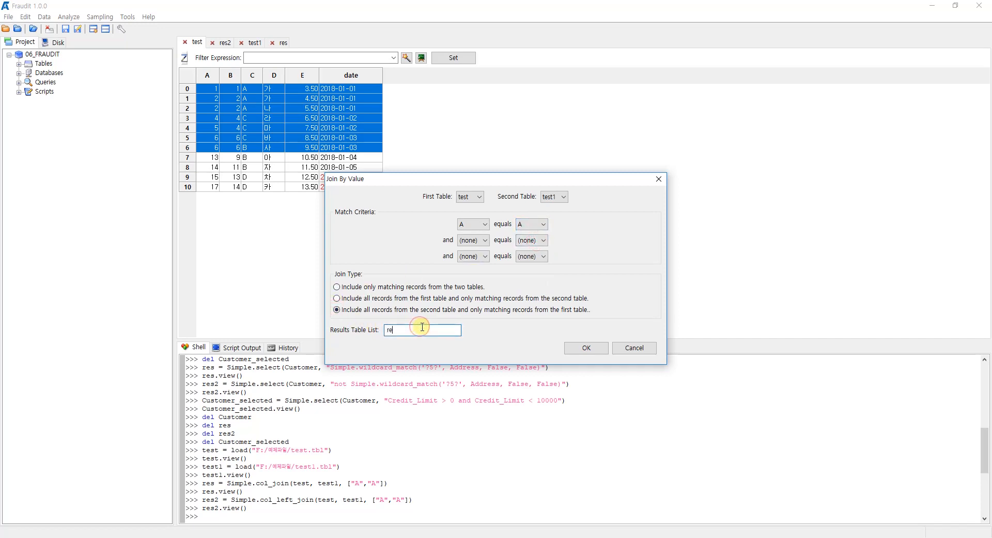
click(587, 348)
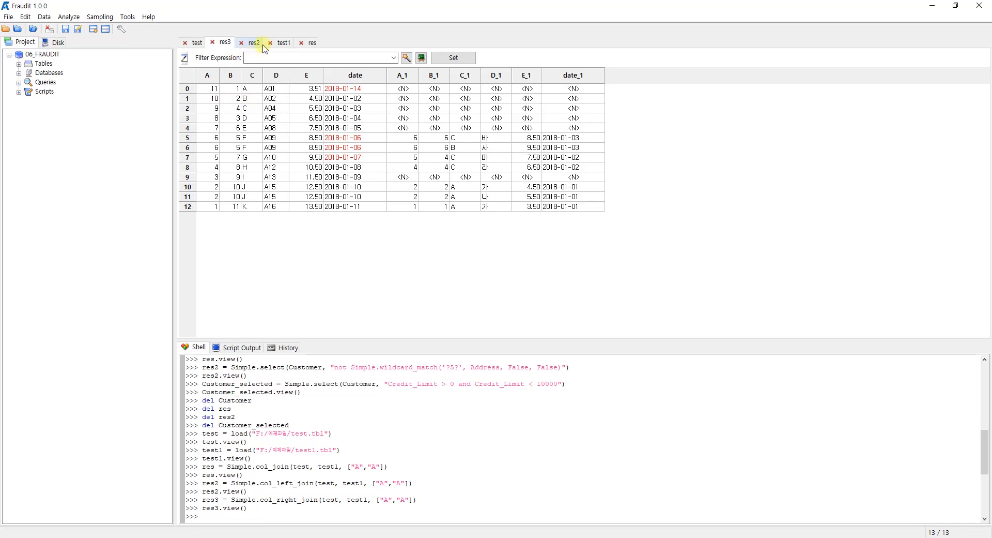
- Compare res3 with the source table test1, and examine the matched and empty rows in columns A_1 to date_1
click(282, 42)
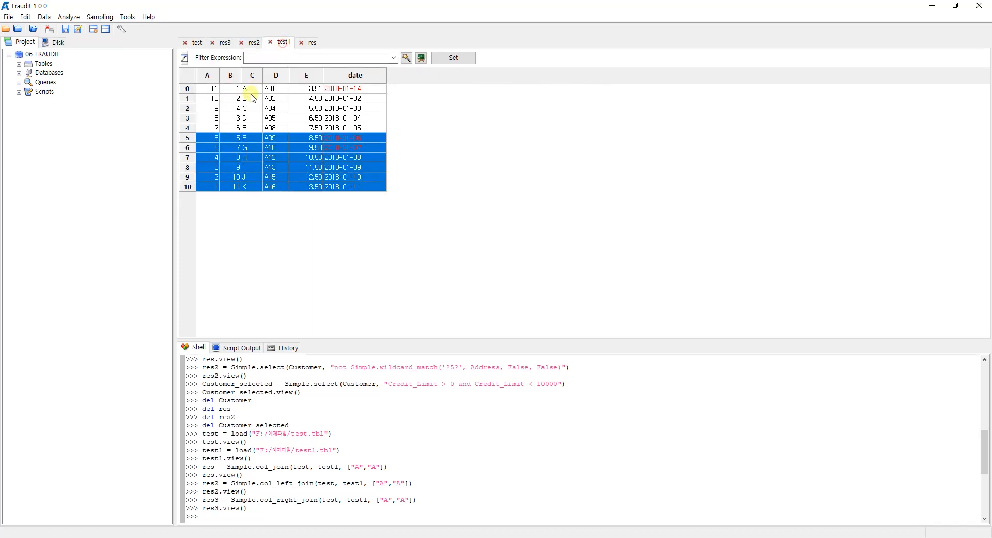
click(228, 44)
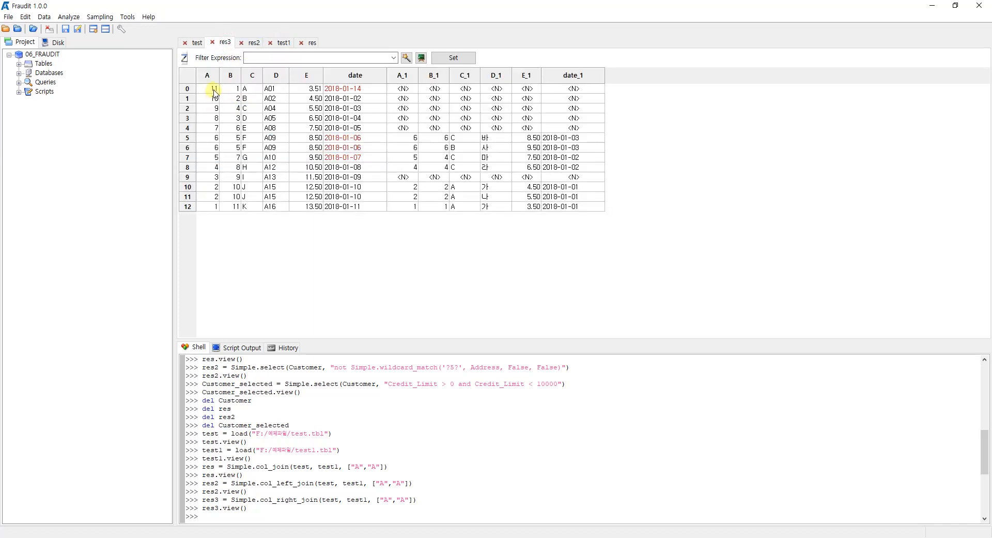
drag(212, 88, 355, 205)
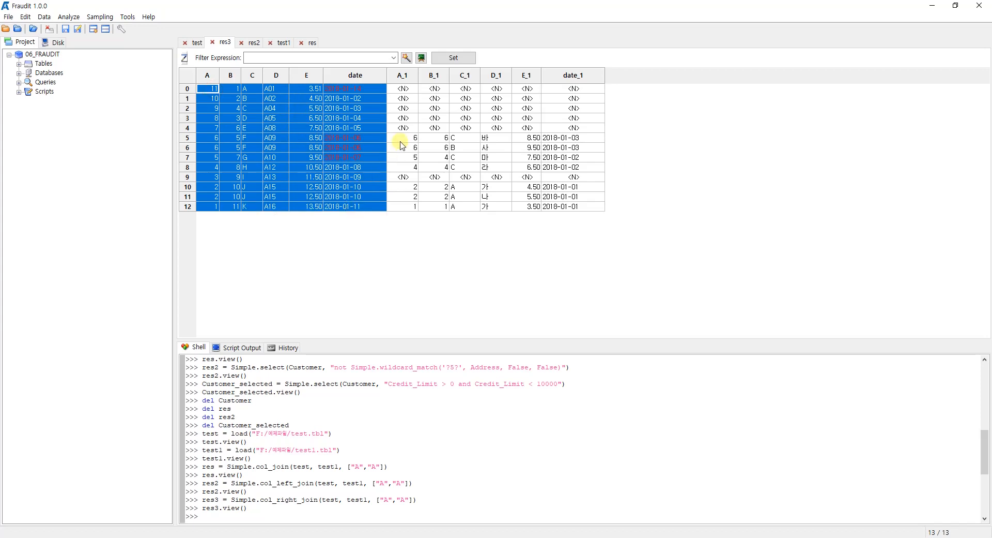
drag(402, 138, 574, 170)
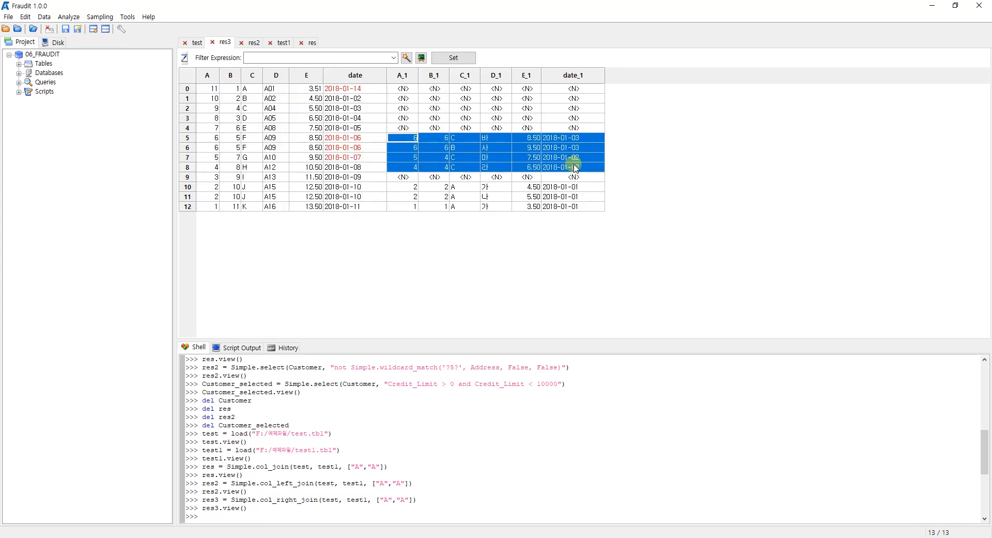
drag(413, 187, 558, 202)
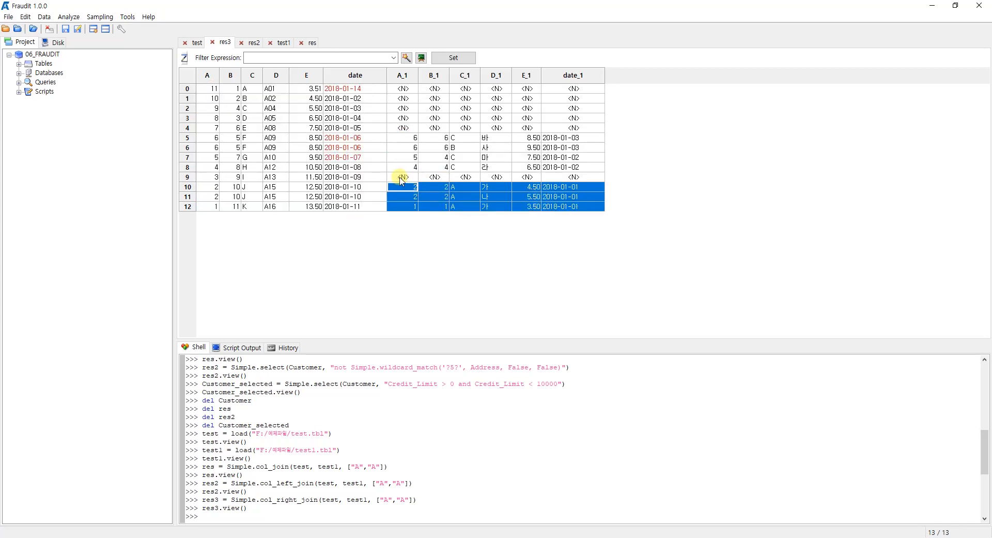
drag(401, 177, 553, 174)
drag(404, 88, 555, 130)
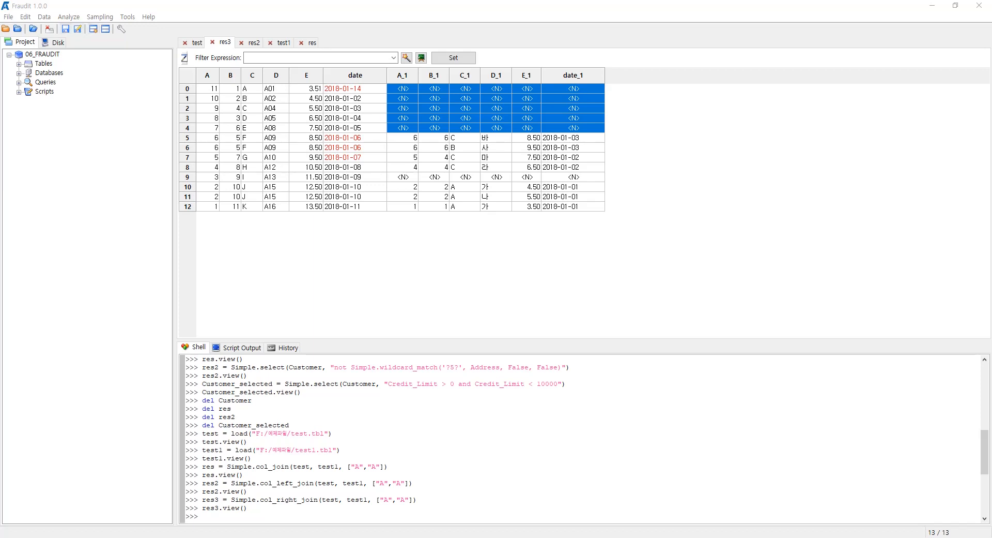
- Start a new join by value with test as the first table and test1 as the second
click(44, 17)
mouse_move(58, 41)
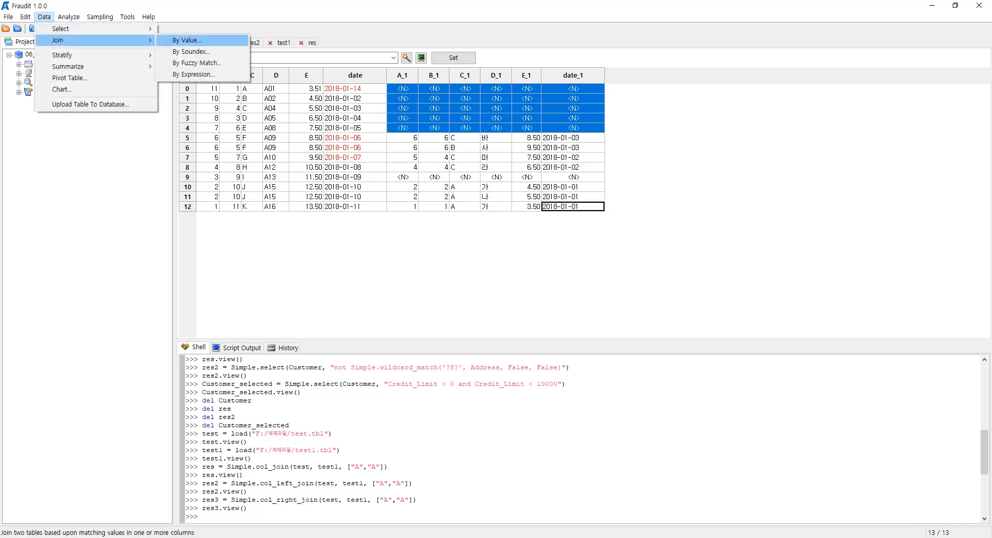
click(188, 40)
click(472, 196)
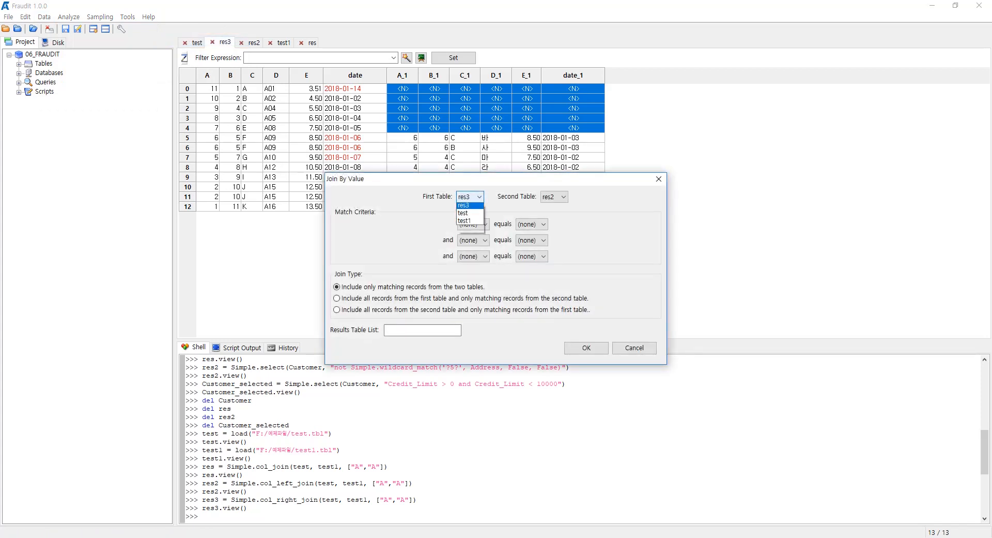
click(470, 229)
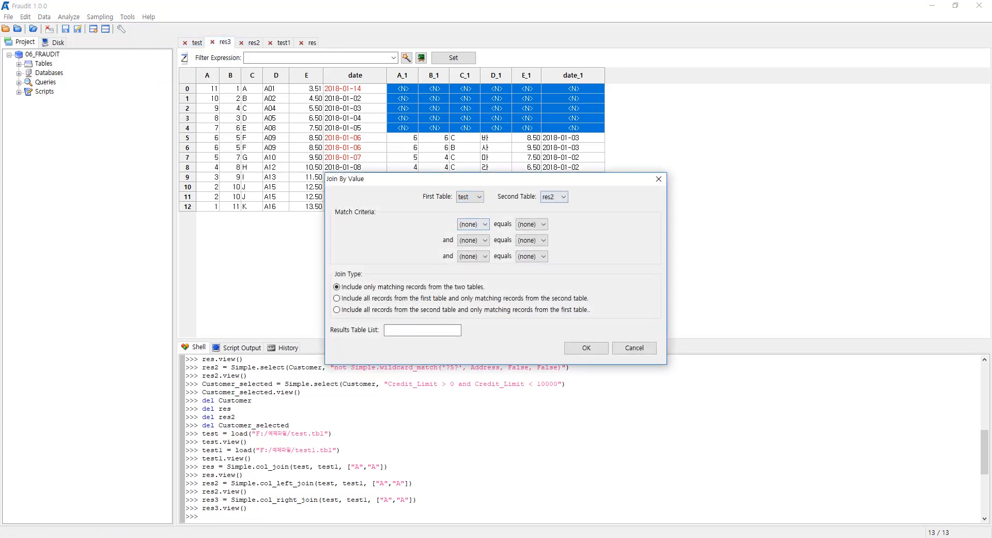
click(554, 197)
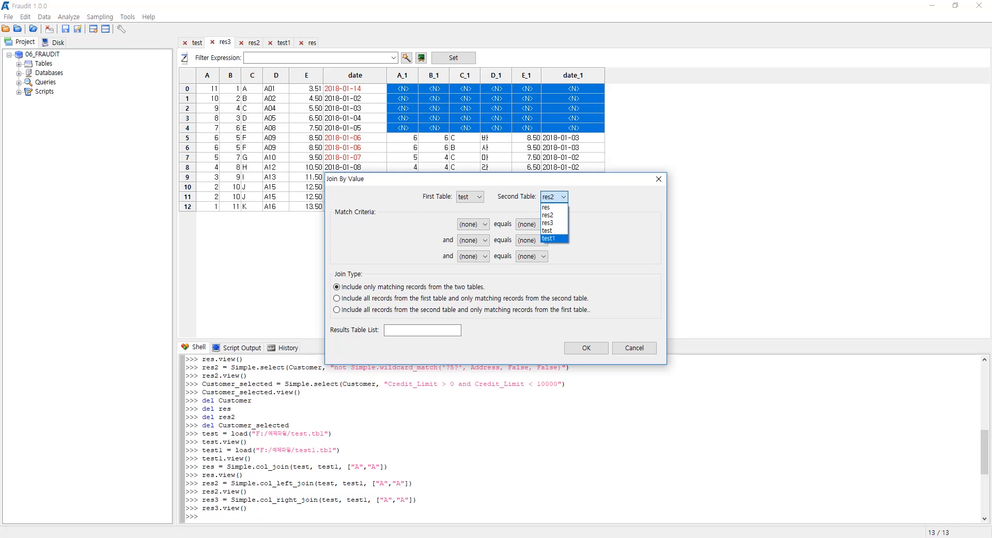
click(549, 238)
- Set the join's match criteria to A equals A and E equals E
click(473, 224)
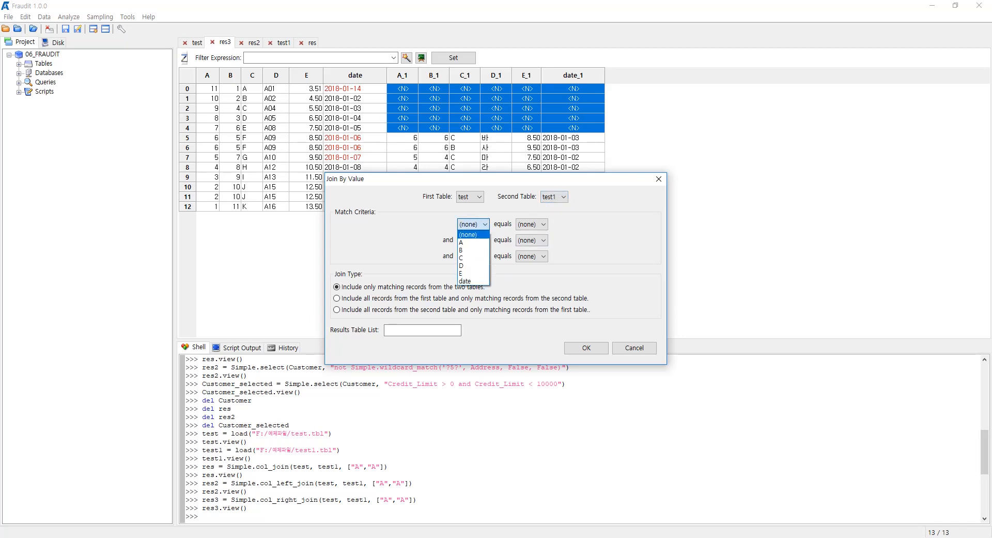
click(470, 240)
click(531, 224)
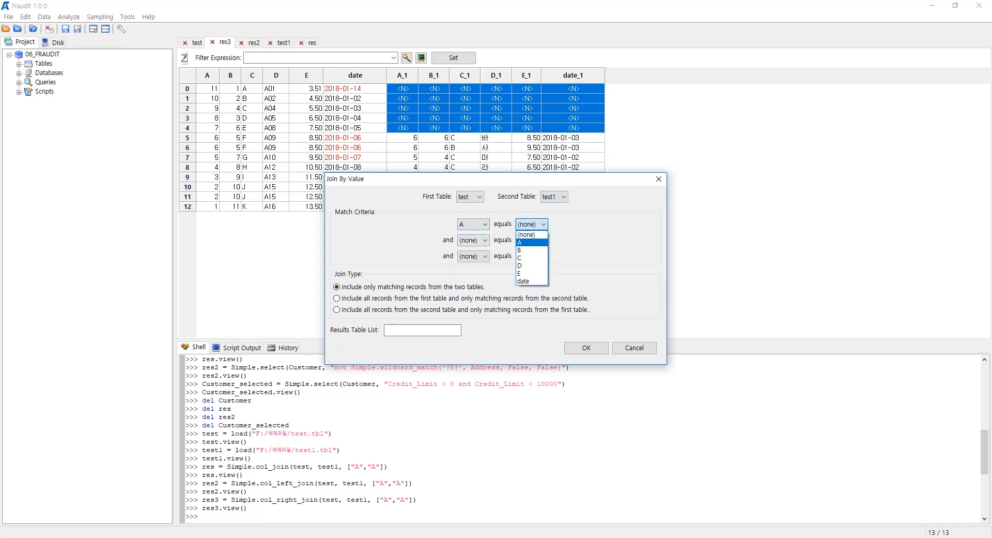
click(530, 240)
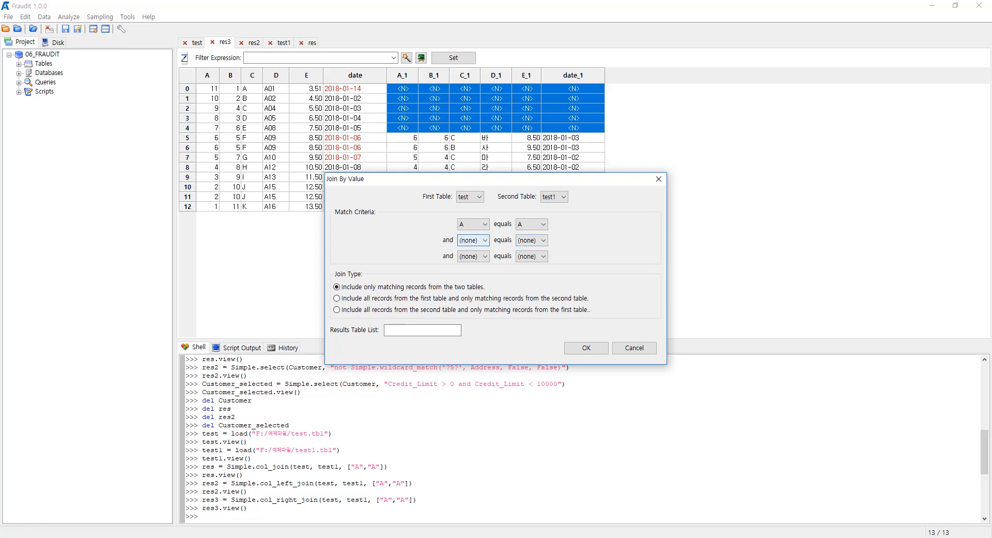
click(473, 240)
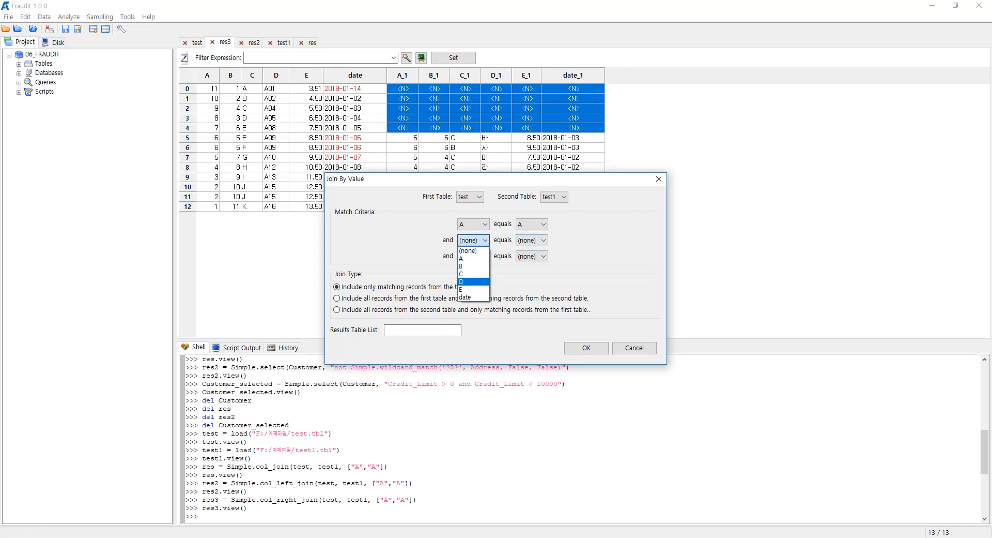
click(468, 289)
click(532, 240)
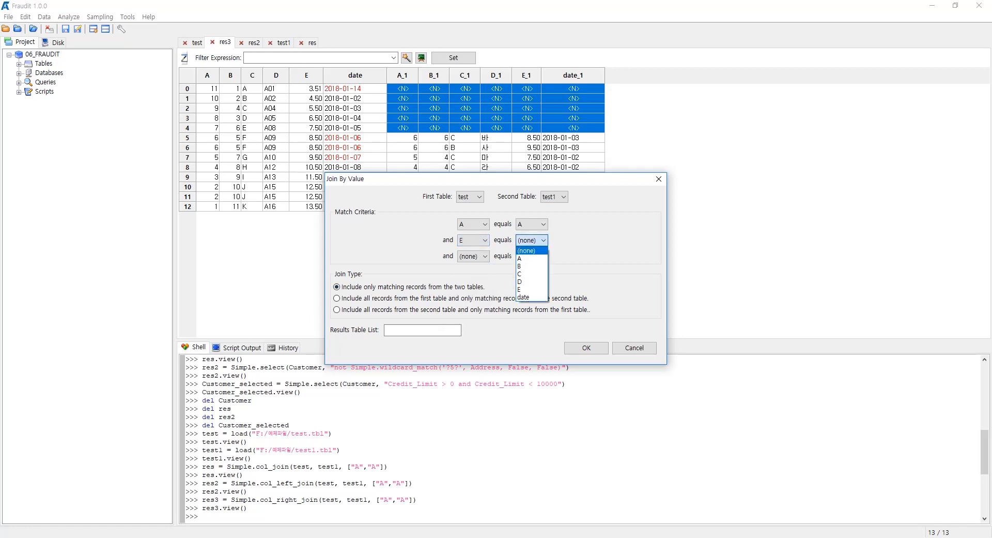
click(527, 283)
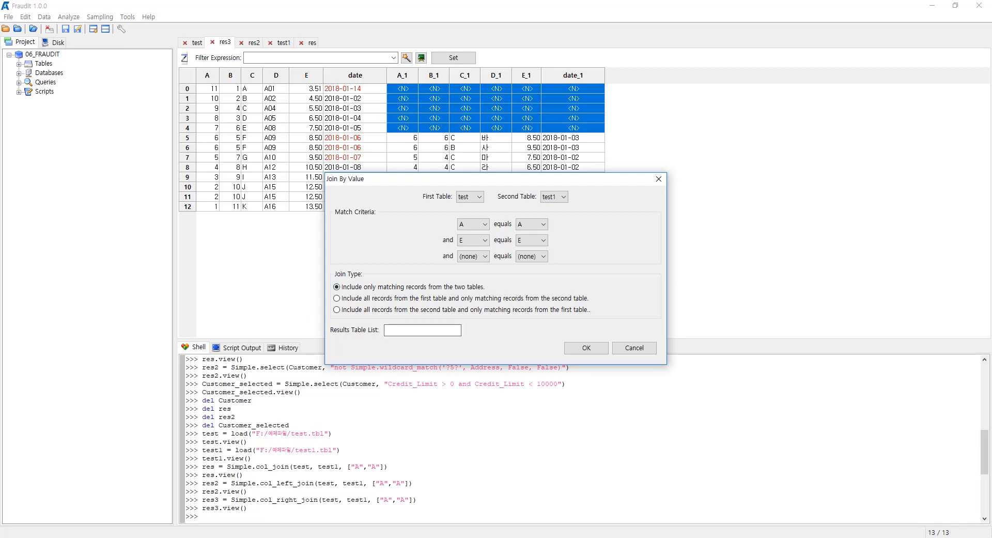
- Name the results table res4 and run the join with only the matching records from the two tables
click(423, 330)
text(res4)
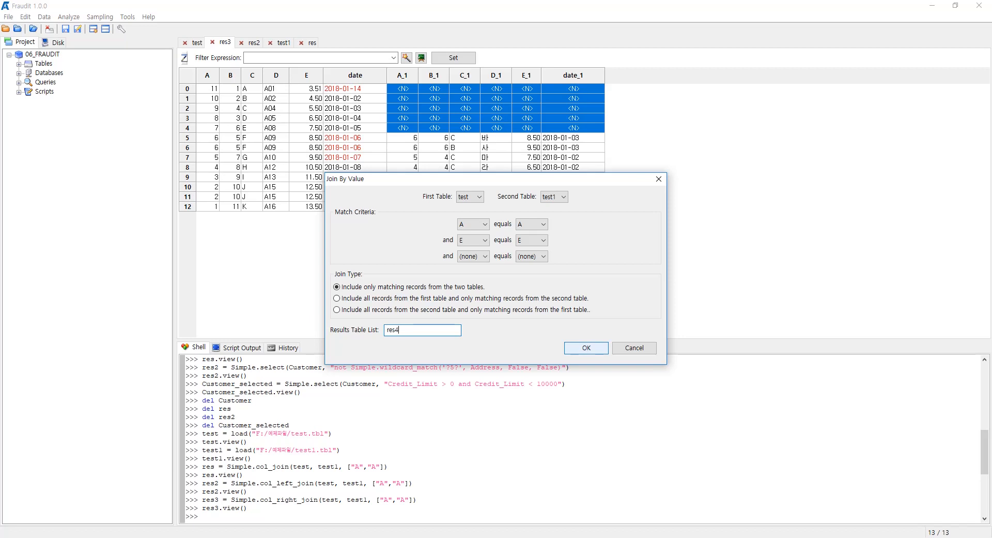
key(Return)
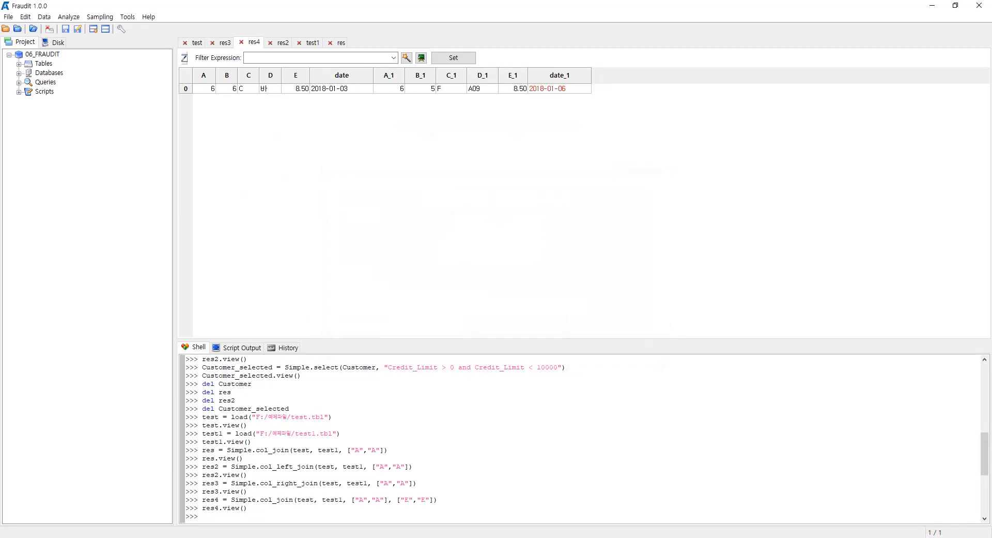
- Compare the A and A_1 values and the E and E_1 values in the res4 row
click(205, 88)
click(389, 88)
click(296, 88)
click(513, 89)
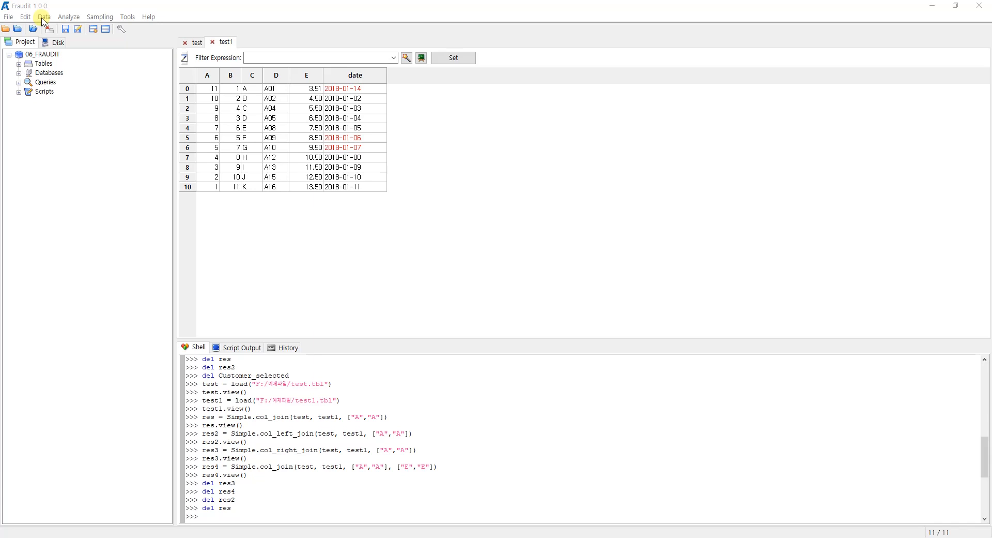
click(44, 17)
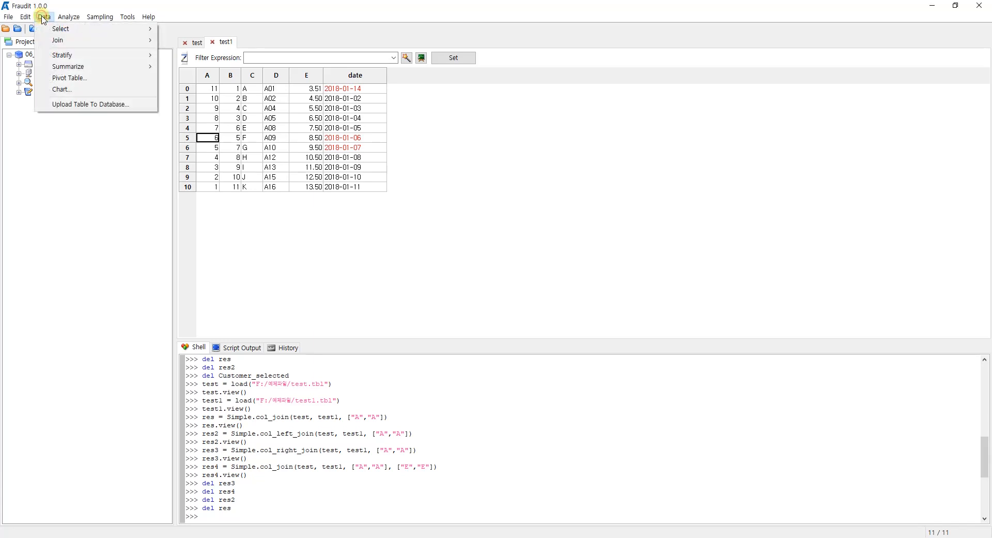
mouse_move(50, 43)
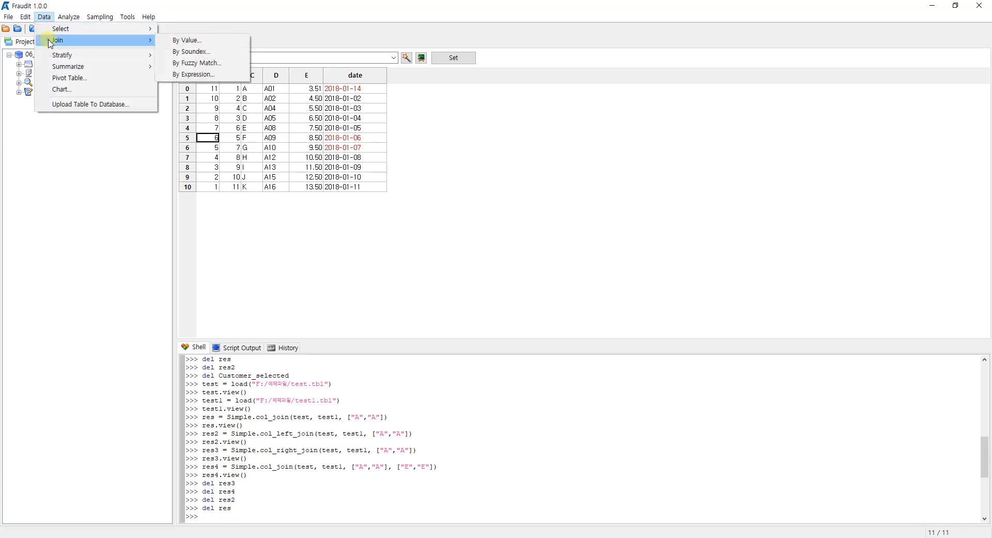
click(205, 64)
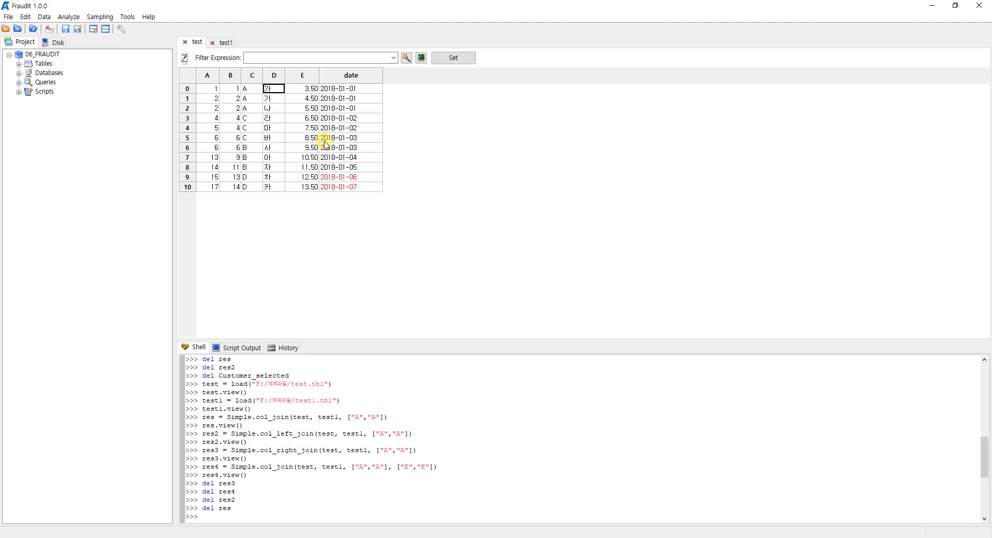
- Enter 매도가능주식 in column D of the first row of test, and widen column D to fit it
text(매도가)
text(능주식)
key(Return)
drag(286, 80, 319, 76)
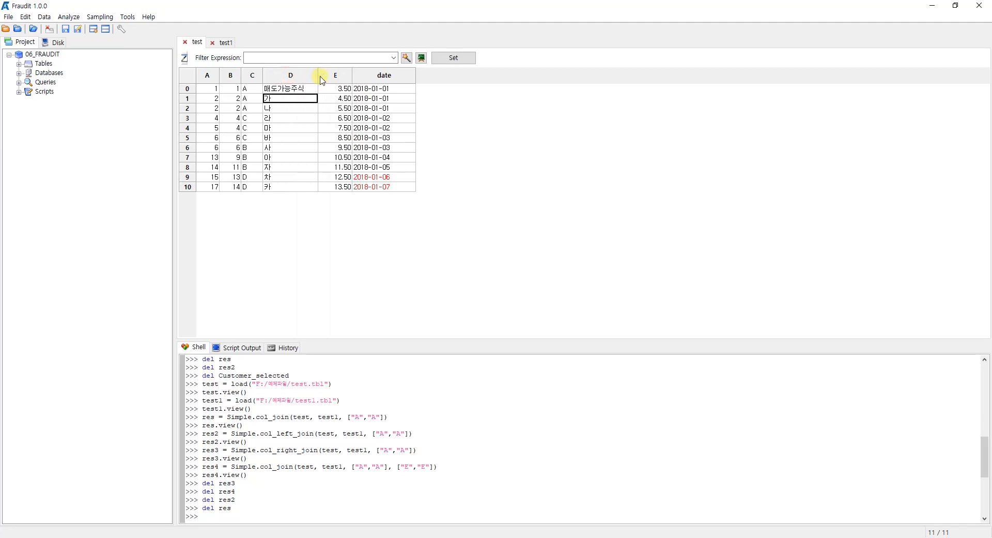
- In table test1, widen column D and enter 매도가능증권 in column D of the first row
click(227, 42)
drag(289, 75, 338, 75)
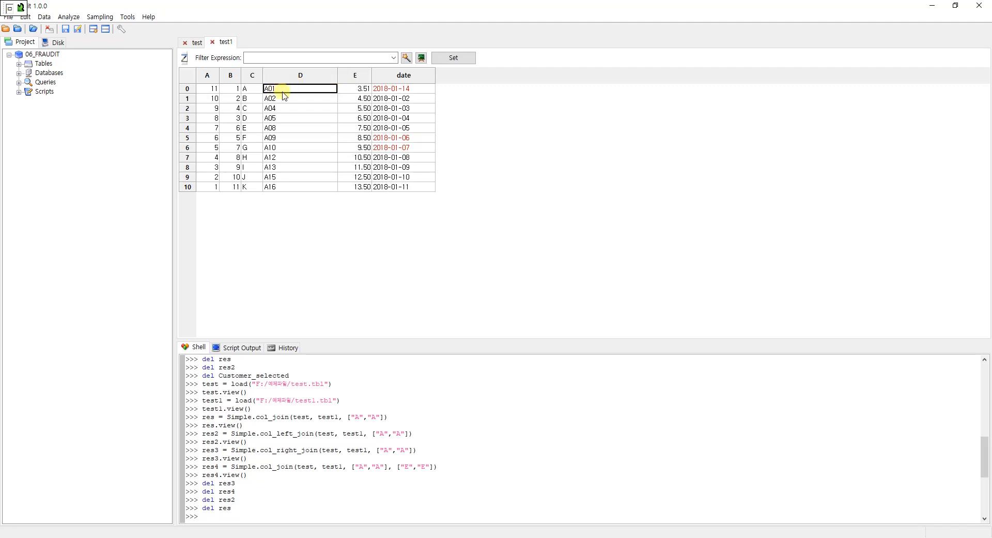
text(매)
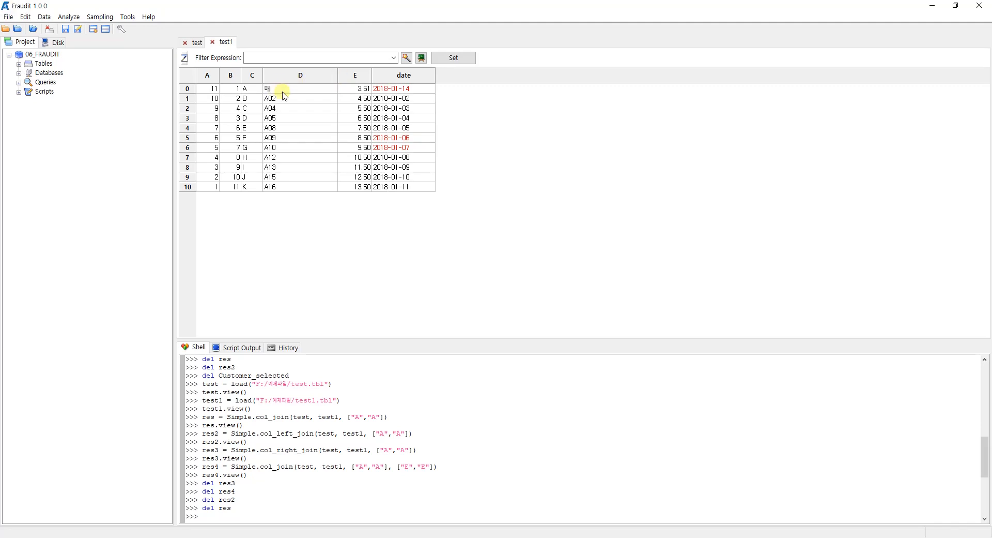
text(도가능종목)
key(Return)
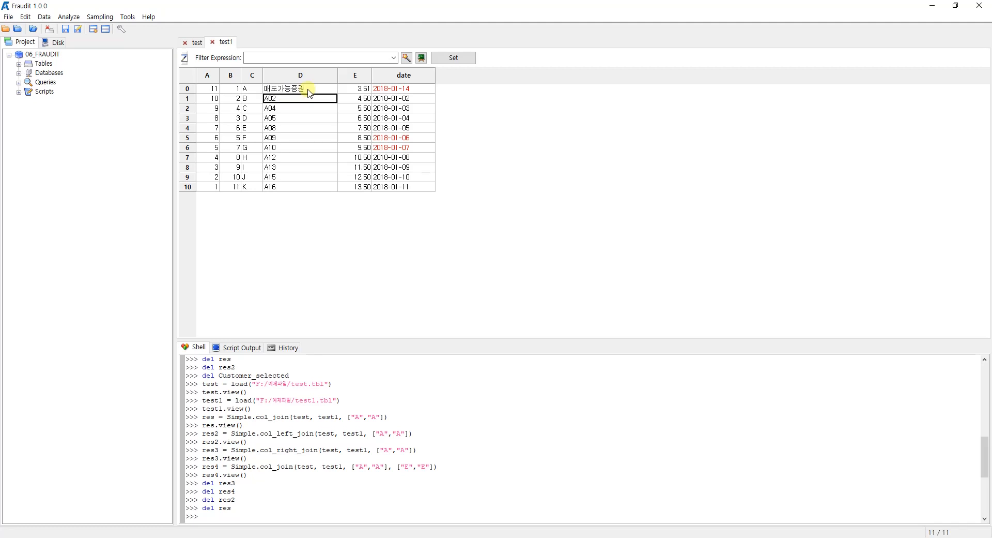
- Start a join by fuzzy match with test as the first table and test1 as the second
click(199, 43)
click(45, 17)
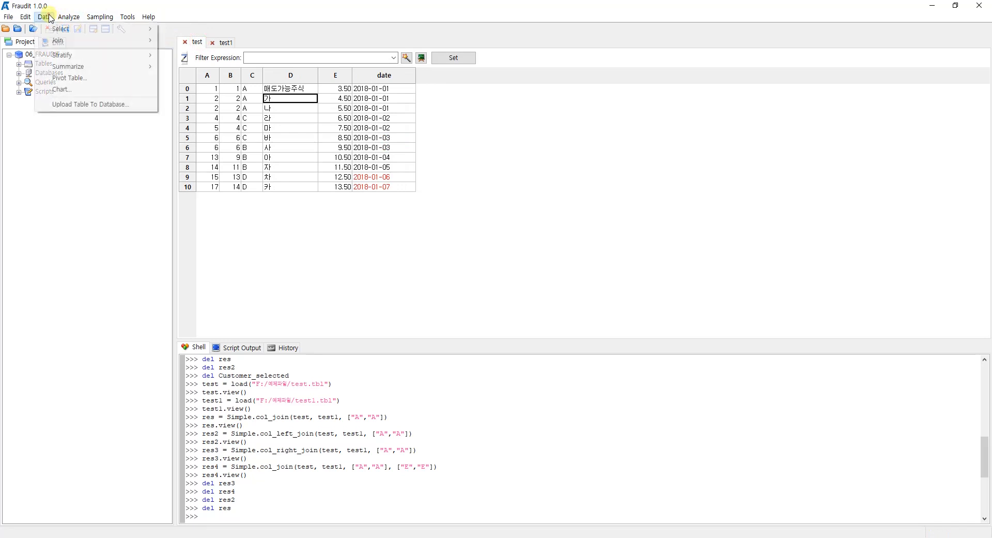
mouse_move(155, 44)
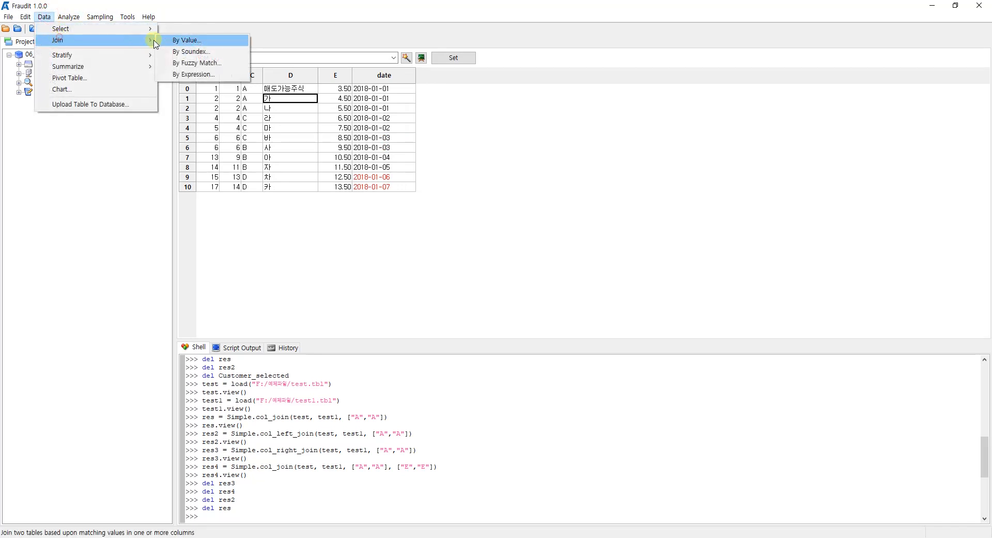
click(192, 63)
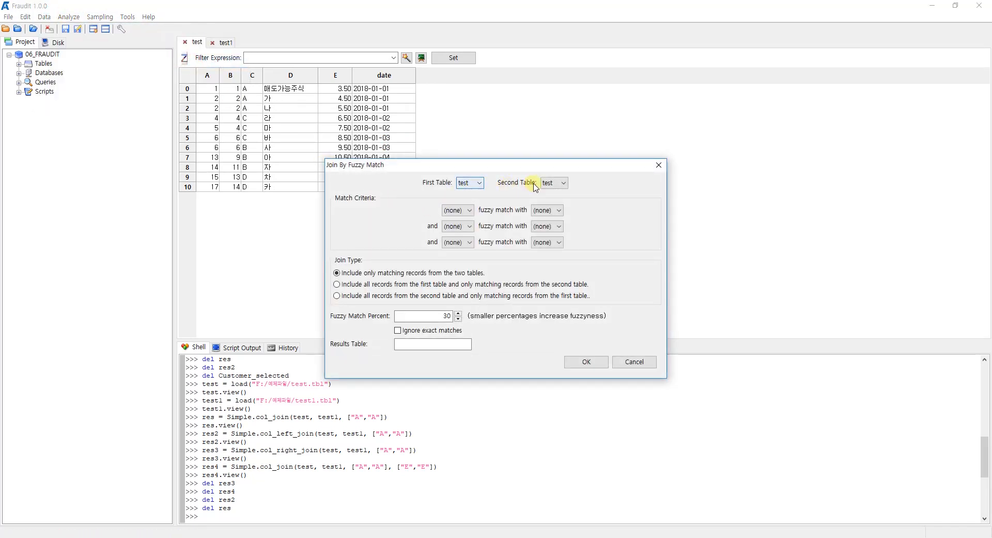
click(563, 183)
click(550, 200)
- Fuzzy match column D with column D at 30 percent and create the results table res
click(465, 211)
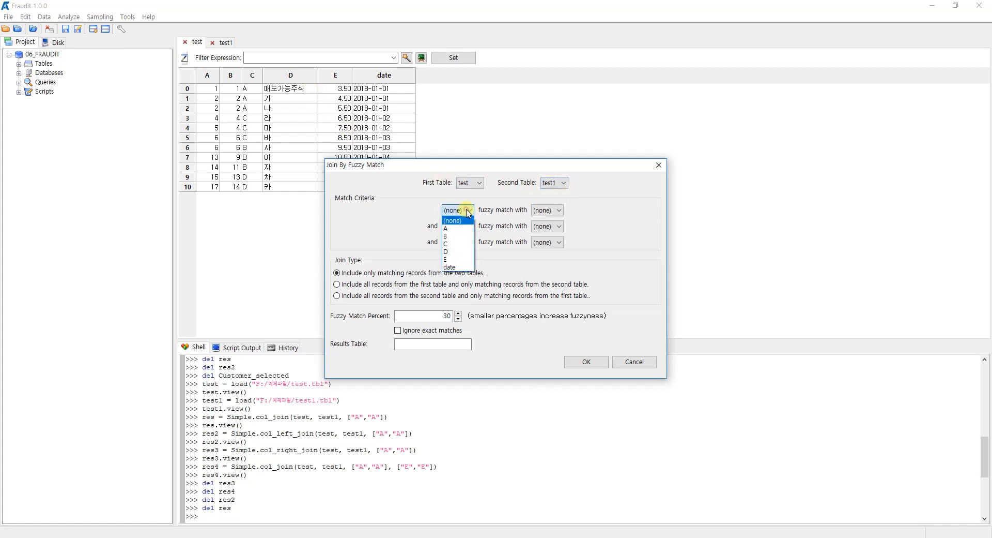
click(459, 253)
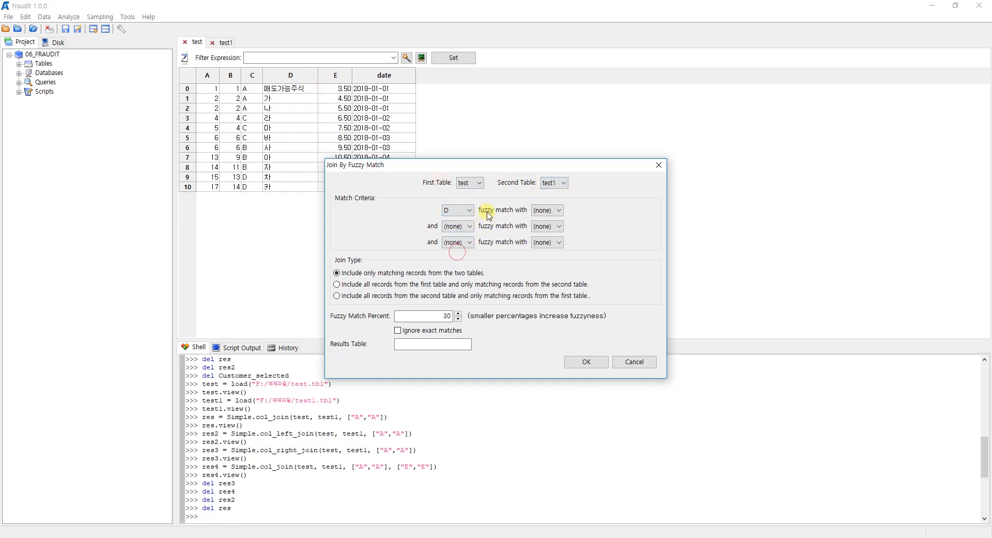
click(559, 211)
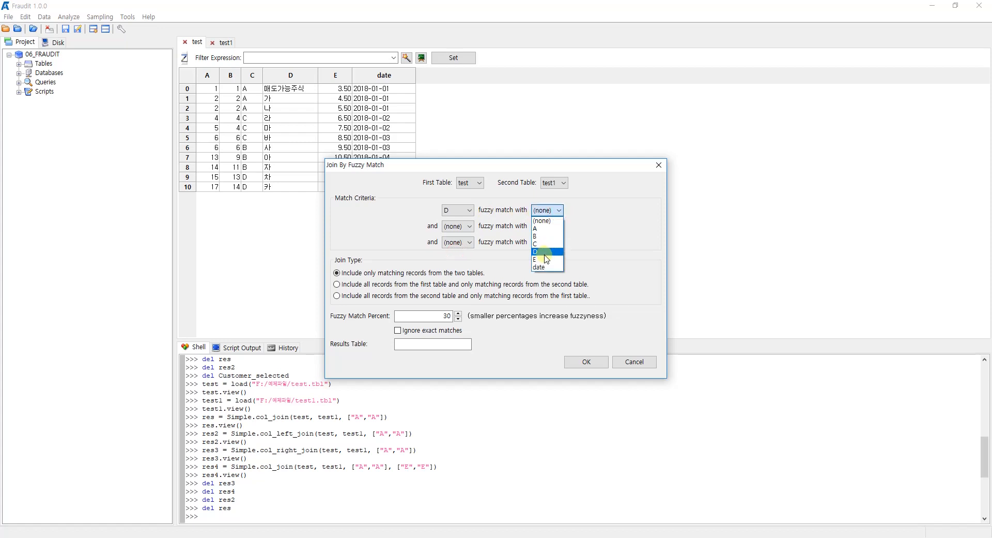
click(544, 257)
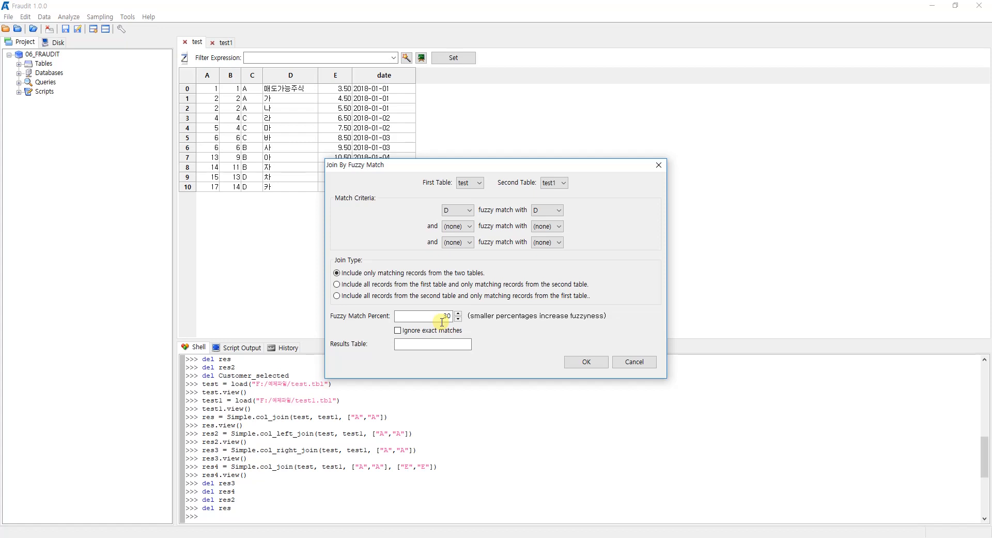
click(442, 315)
key(Return)
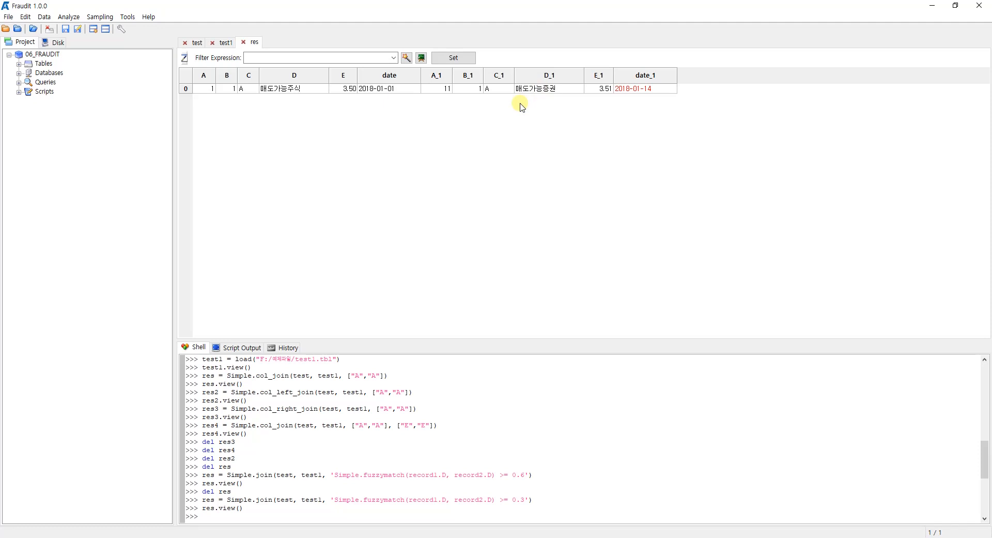
- Delete the res table, and start a join by expression with test as the first table and test1 as the second
text(del res)
key(Return)
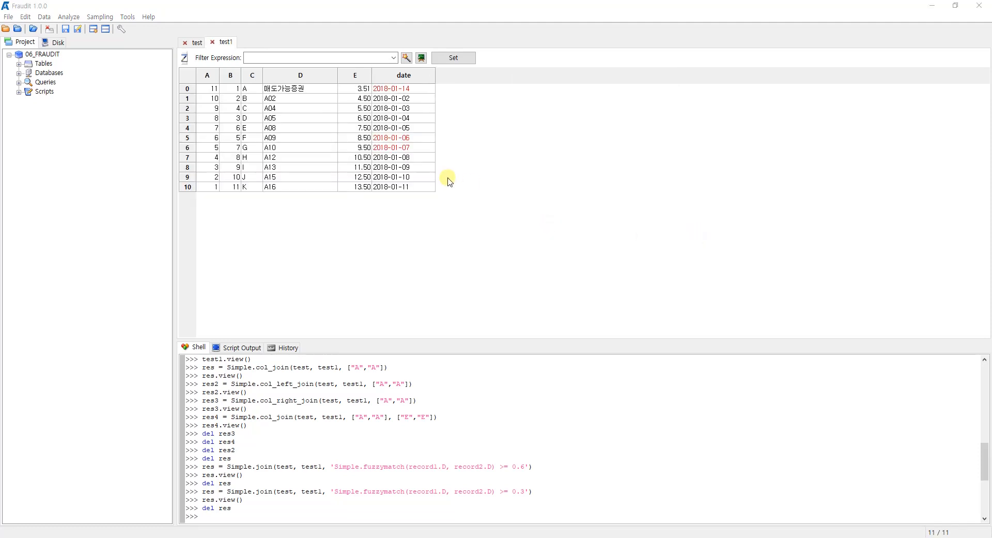
click(45, 19)
mouse_move(60, 39)
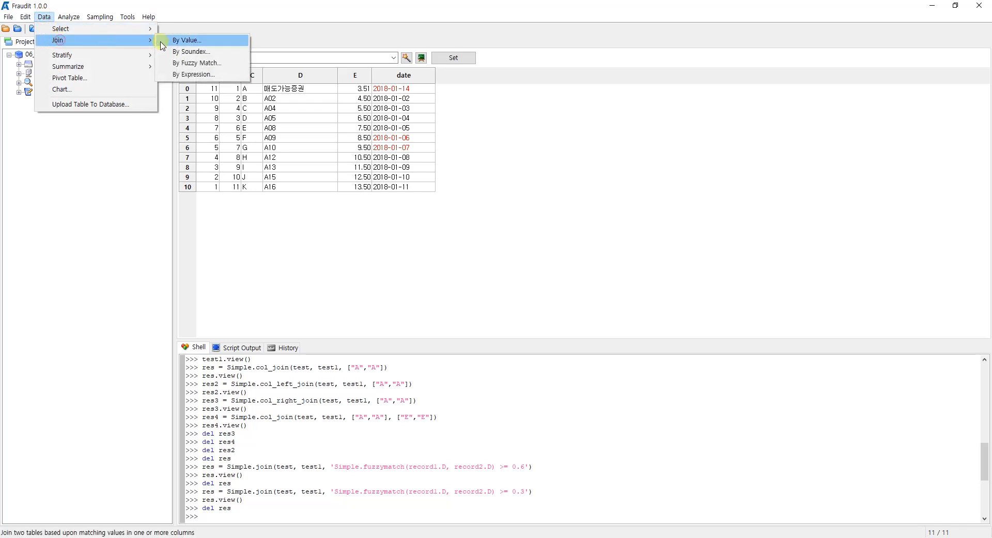
click(191, 74)
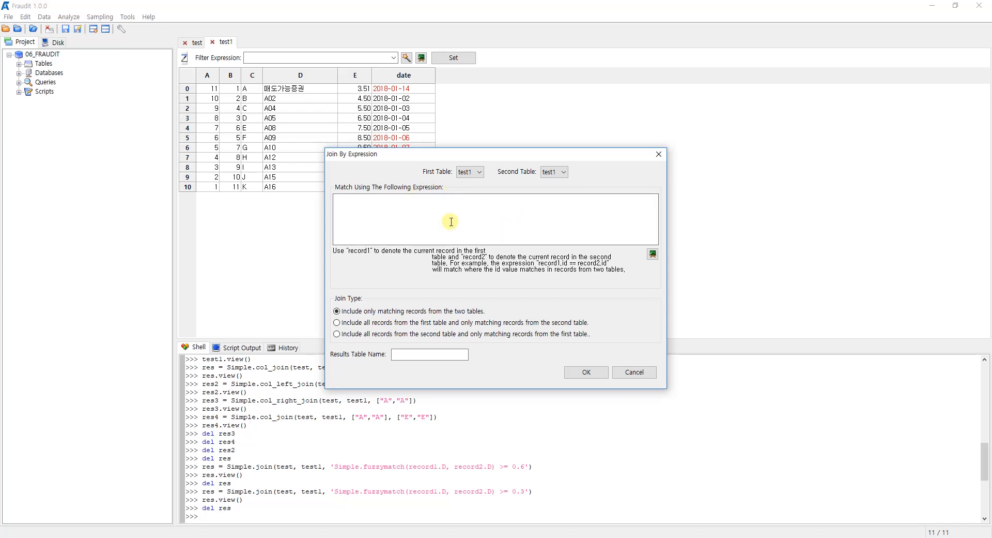
click(421, 222)
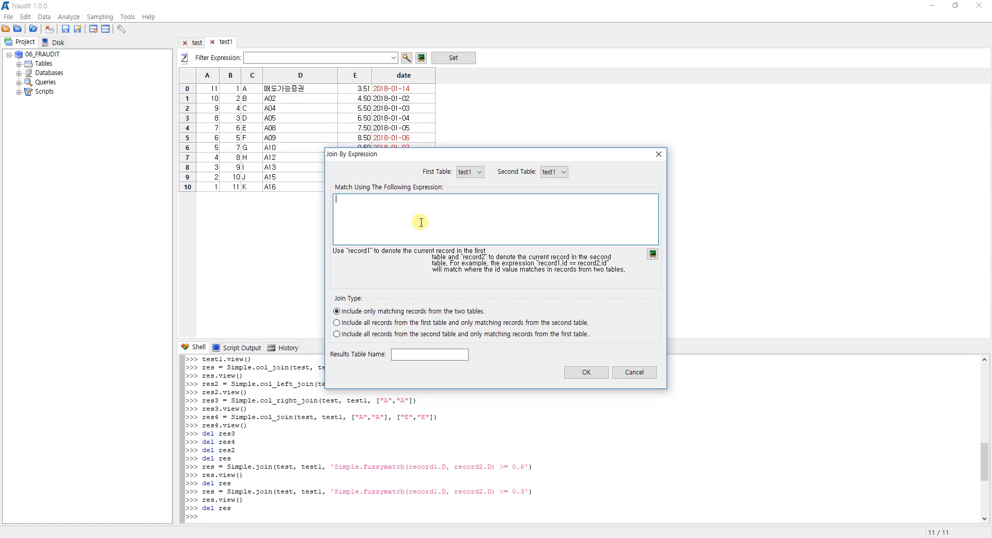
click(477, 172)
click(477, 182)
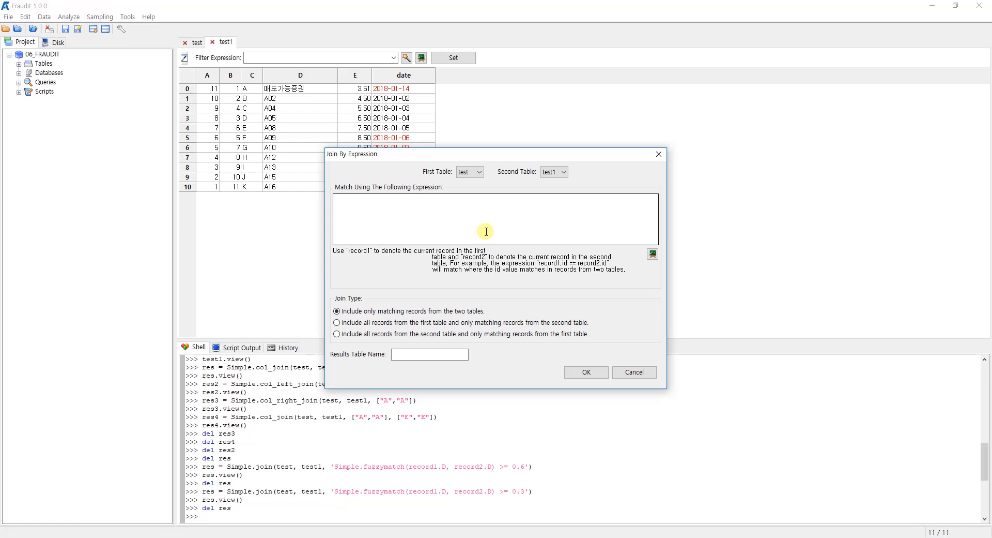
- Enter the match expression record1.A == record2.A and name the results table res
click(460, 217)
text(rec)
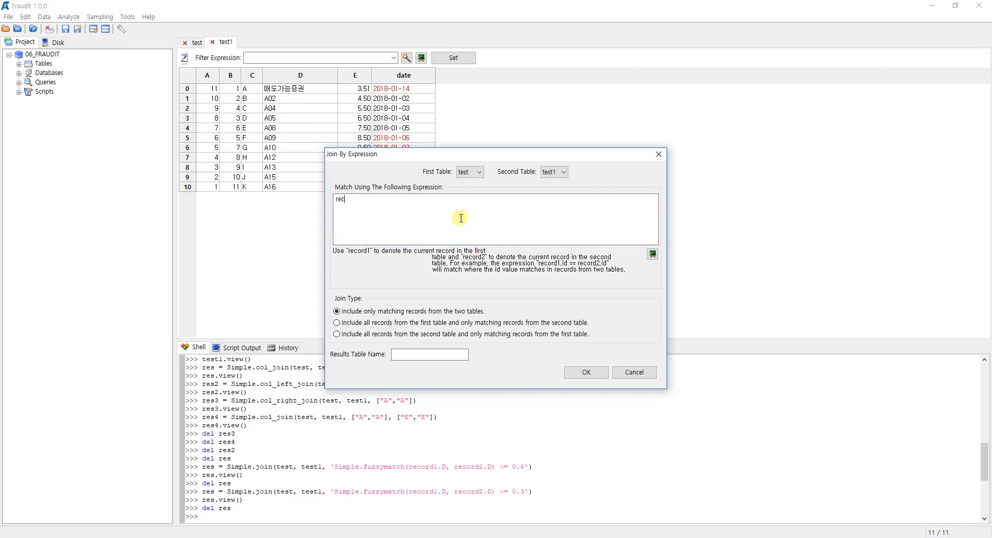
text(ord1)
text(.A == record2)
text(.A)
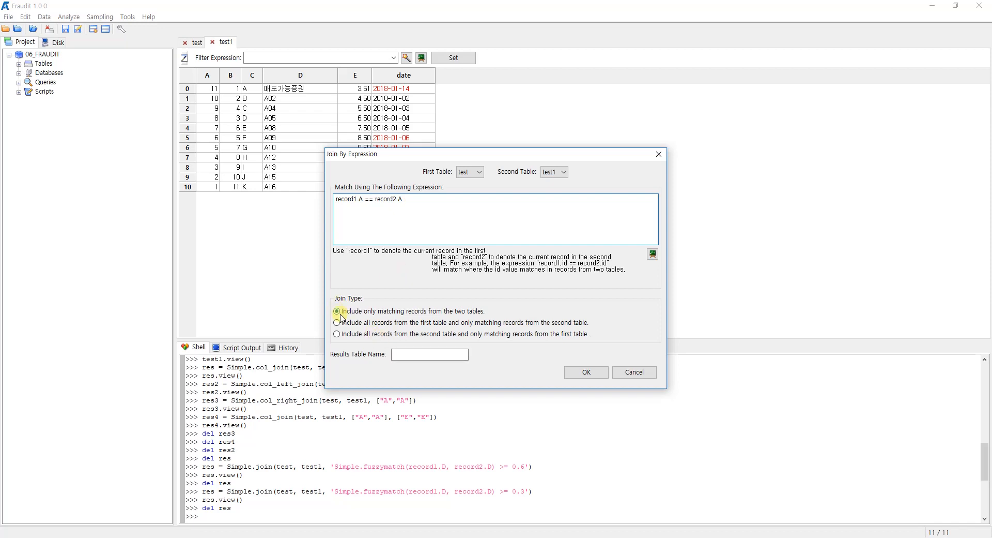
click(399, 355)
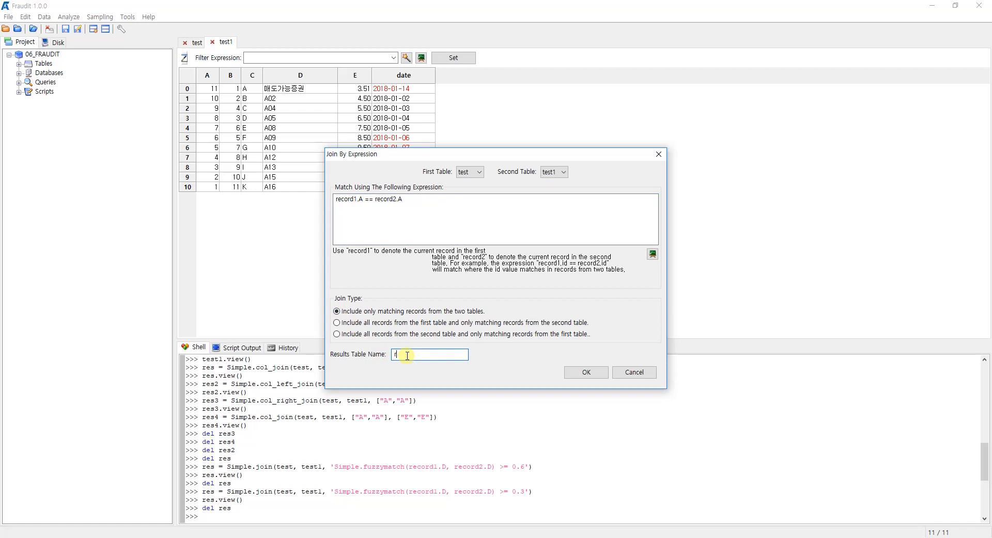
text(res)
- View the match expression in the Expression Builder, and leave the builder without changing it
click(368, 200)
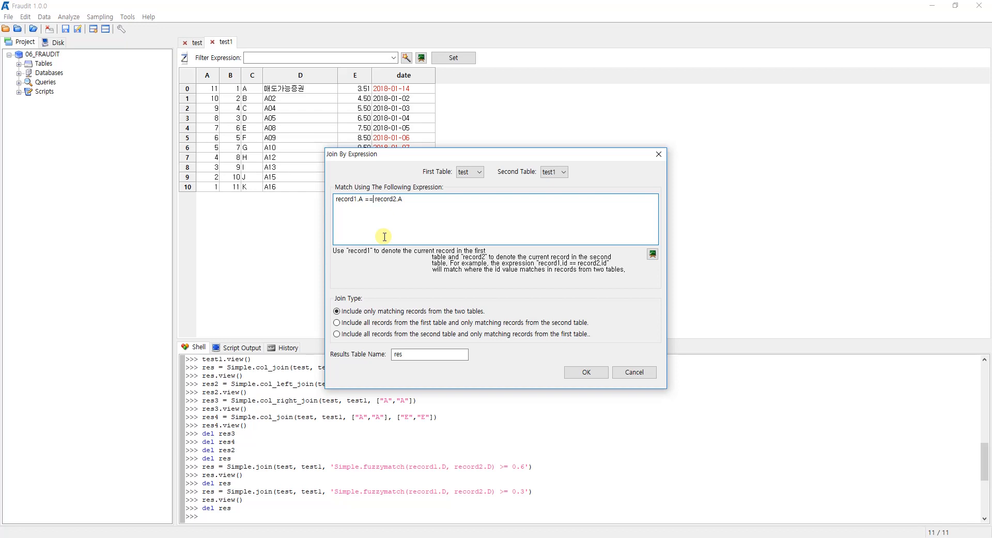
click(653, 253)
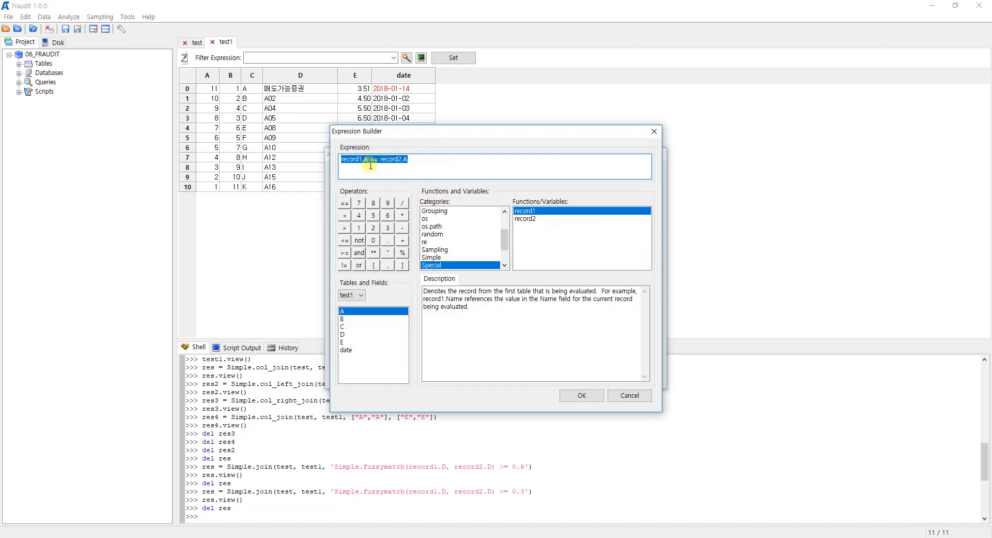
click(630, 396)
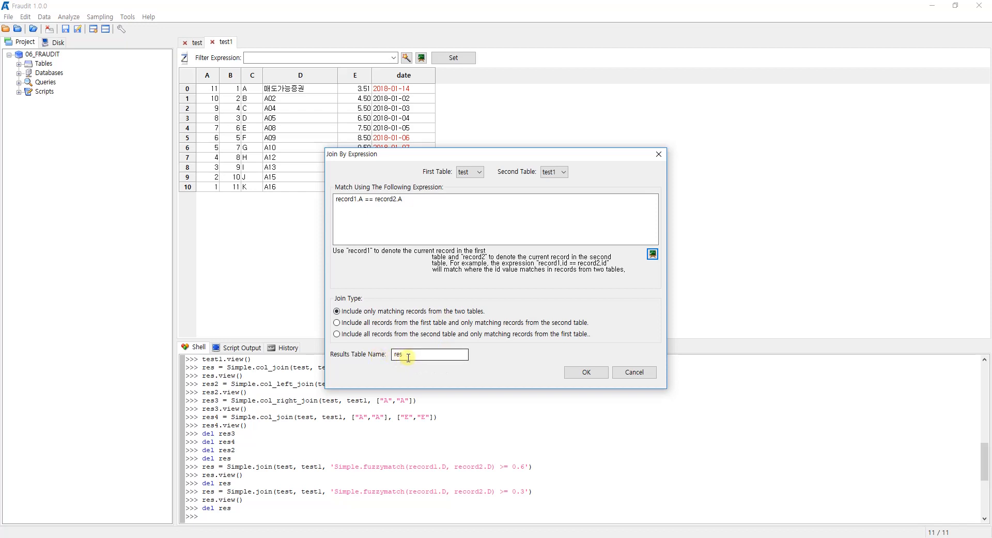
- Run the expression join to create res, and select the column D value in its first row
click(589, 377)
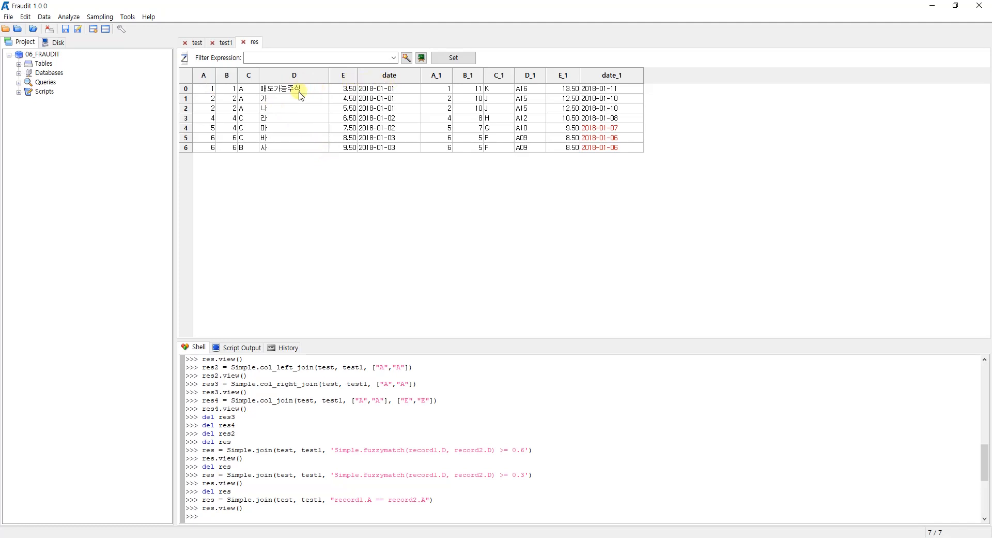
click(299, 93)
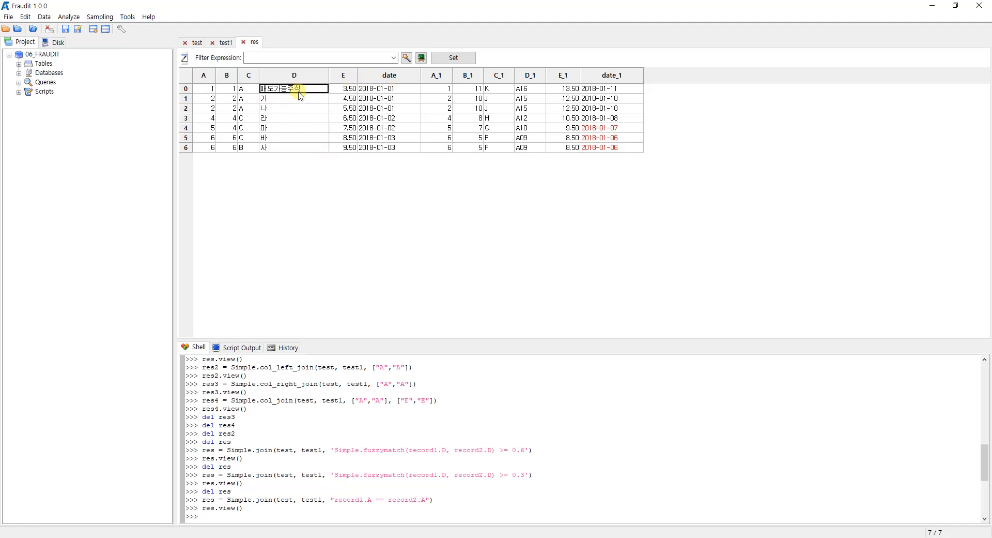